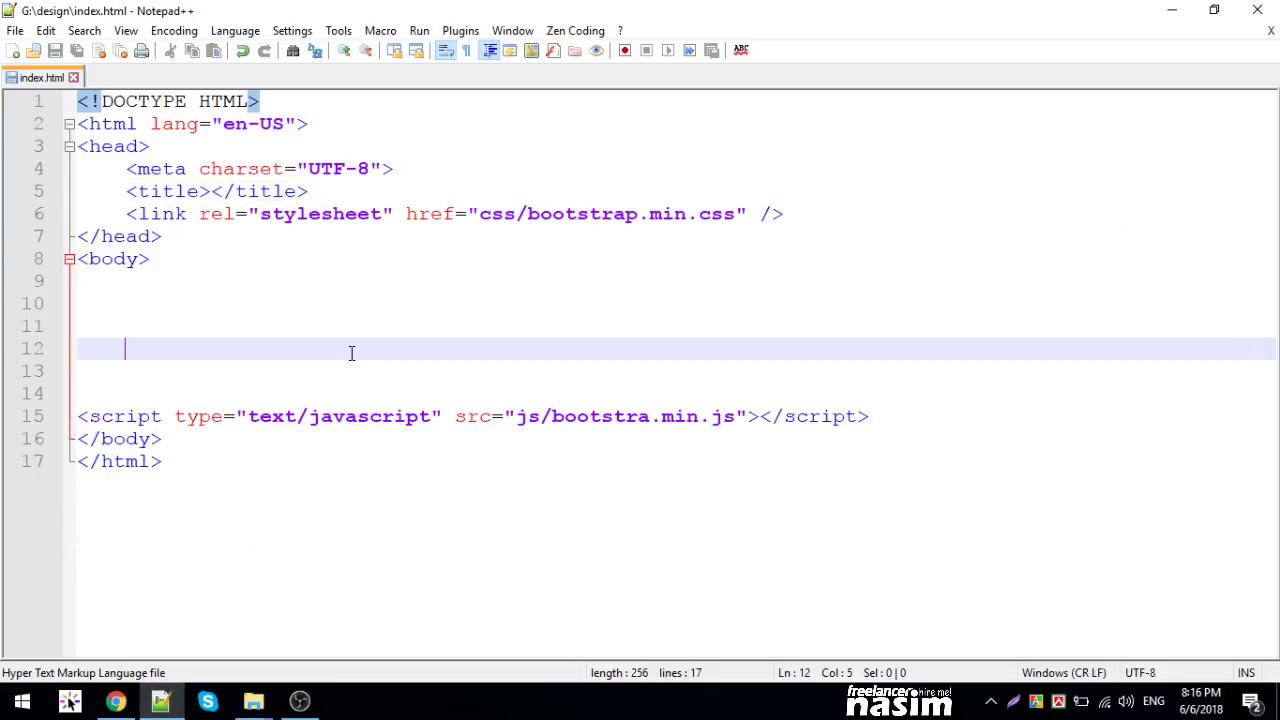
- Add a meta tag with content="name" on a new line below the title
double_click(264, 190)
left_click(325, 190)
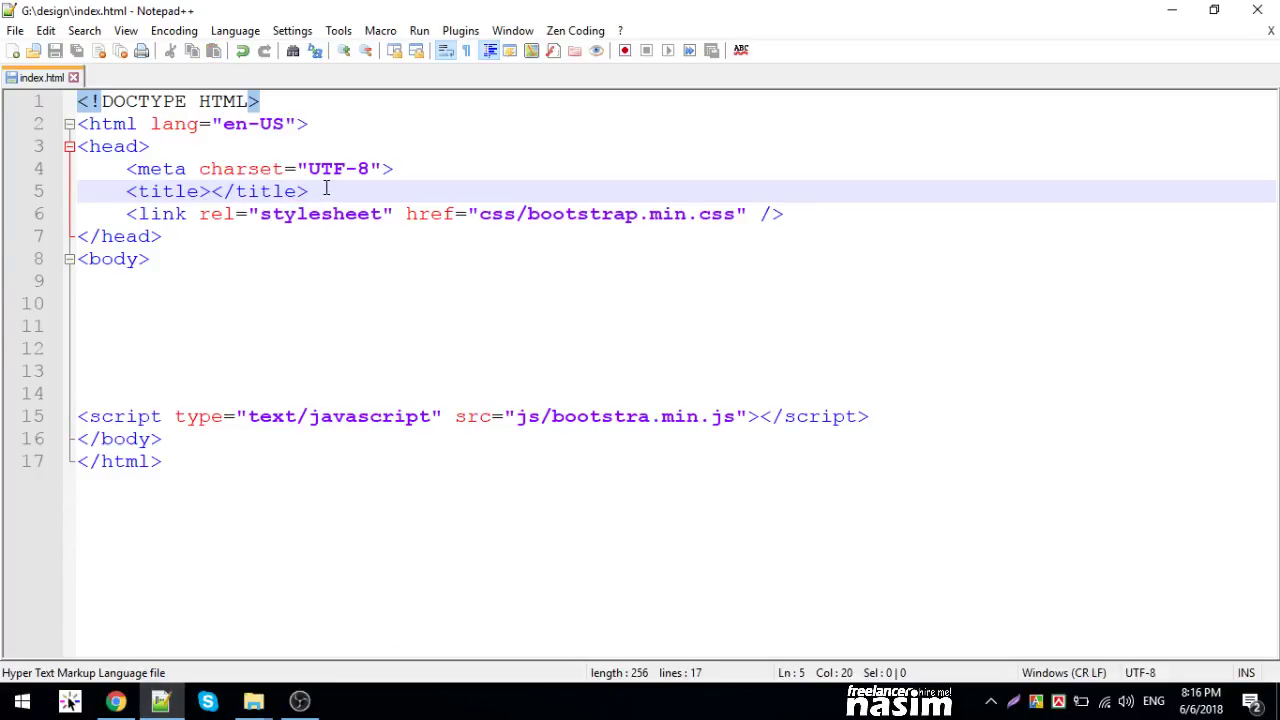
key("Return")
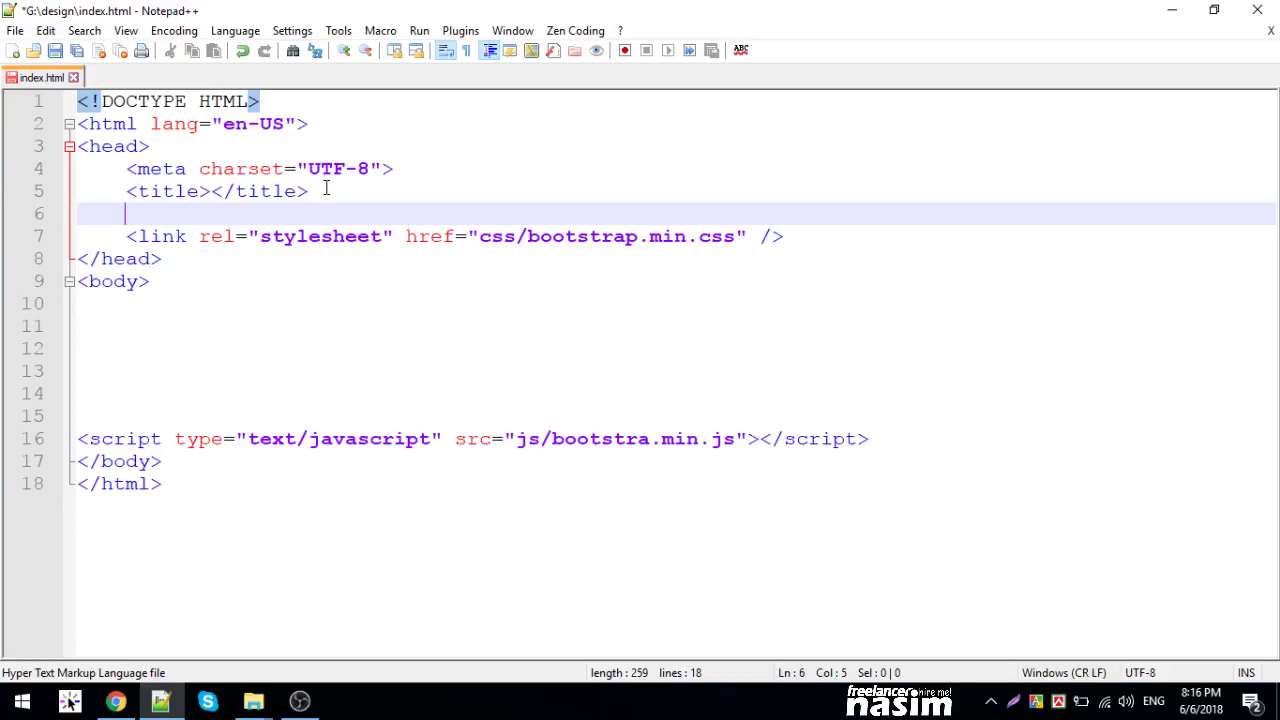
type("meta")
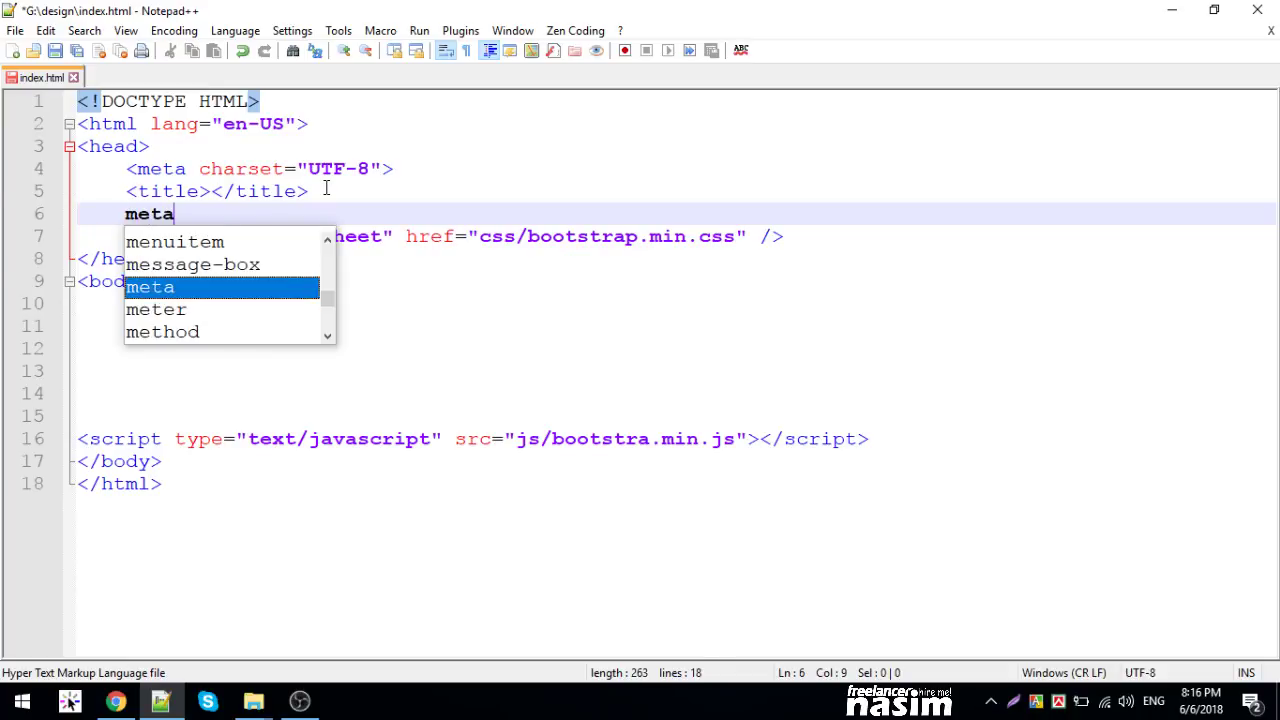
type(" />")
key("Left")
key("Left")
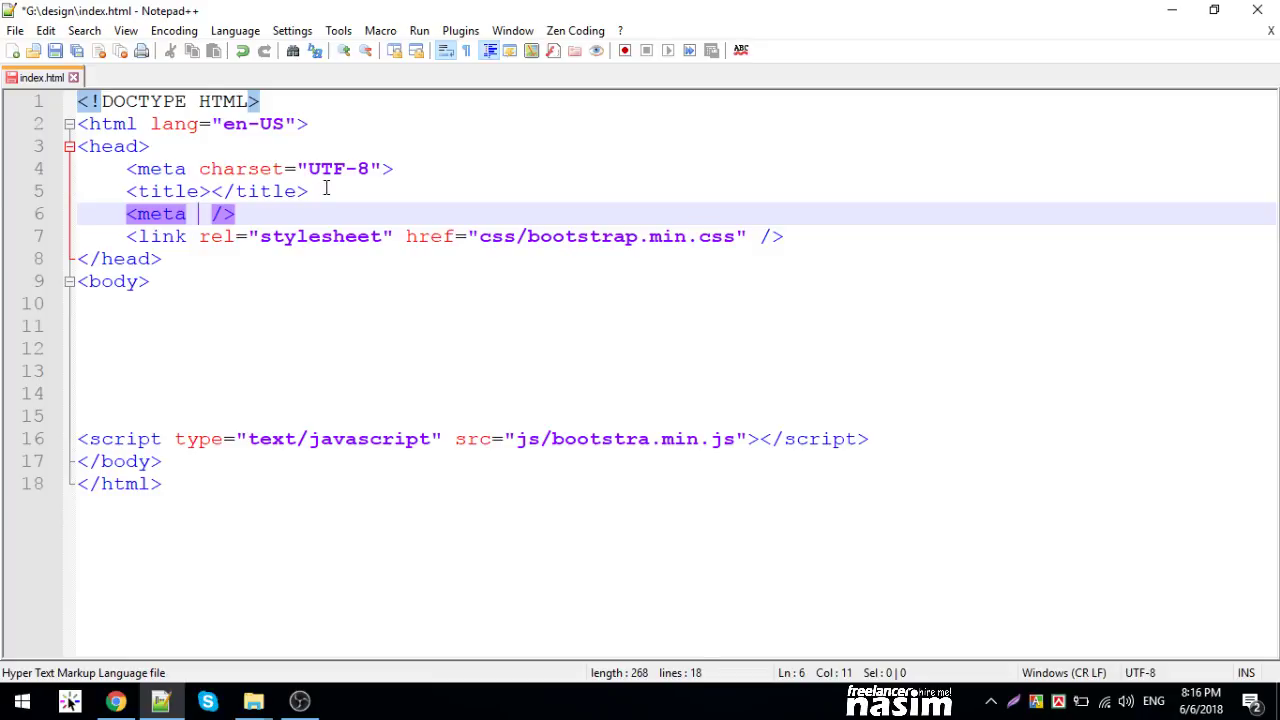
type("content")
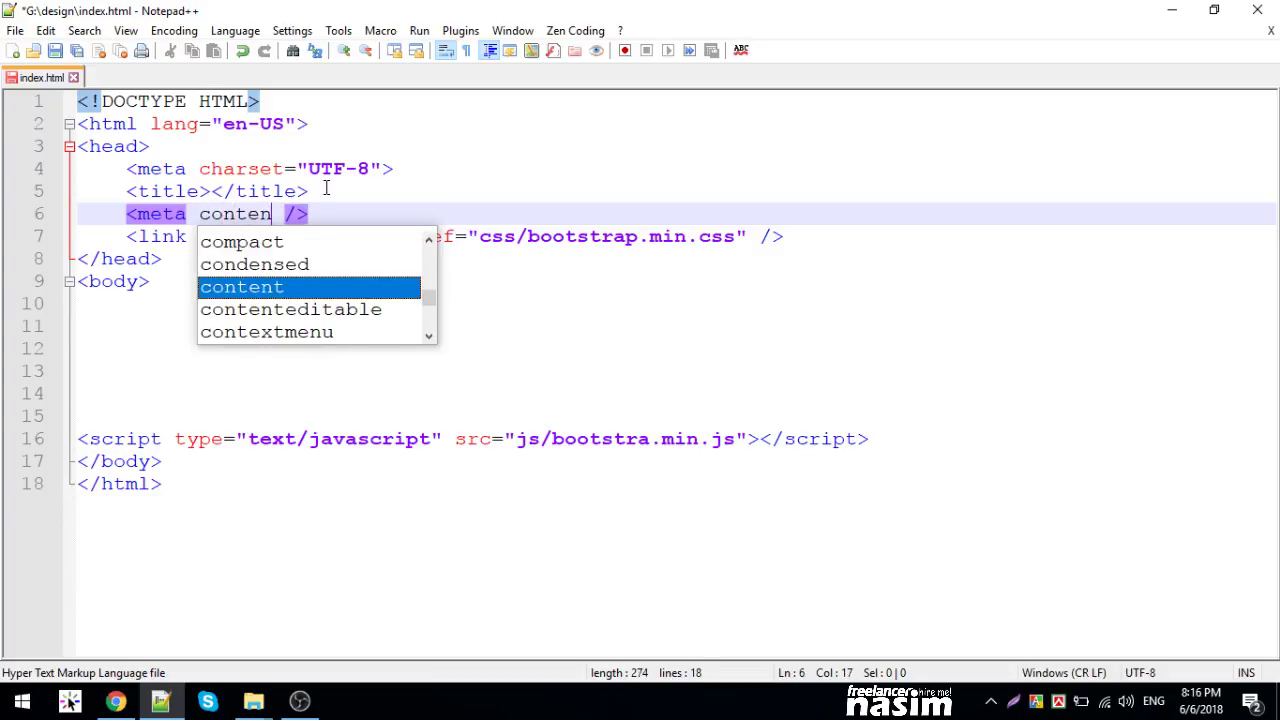
type("=\"\"")
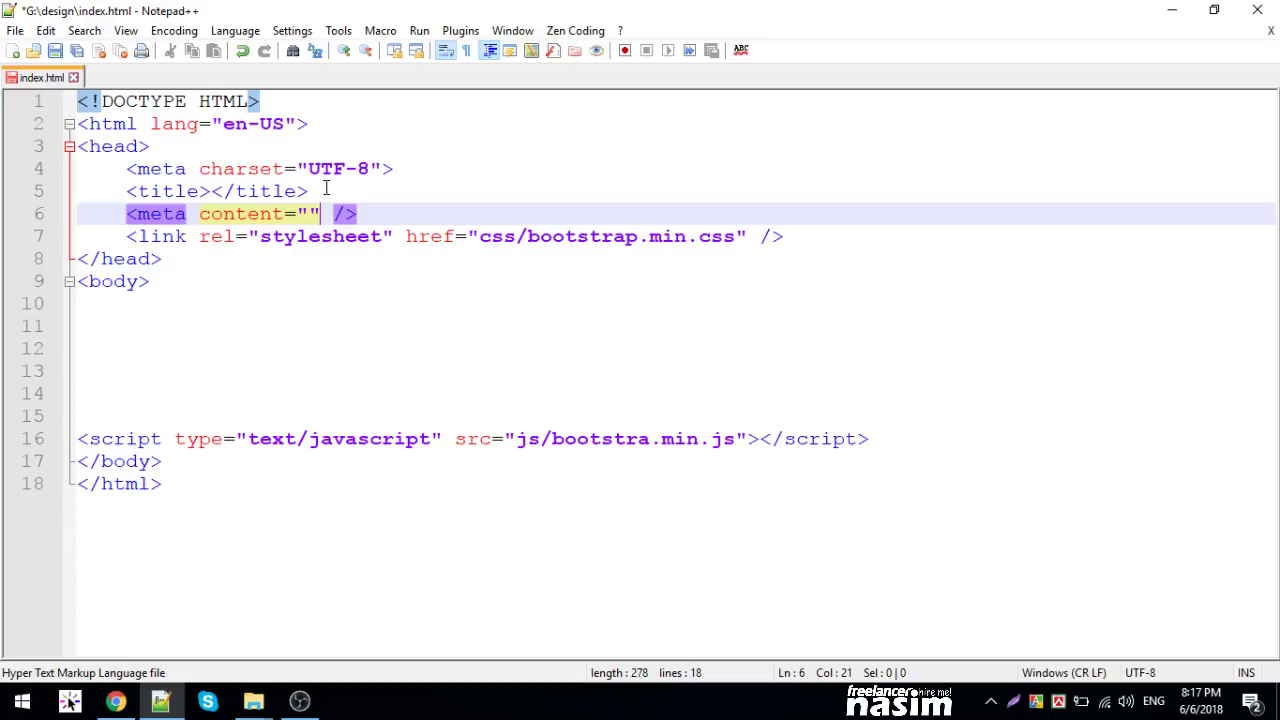
key("Left")
type("name")
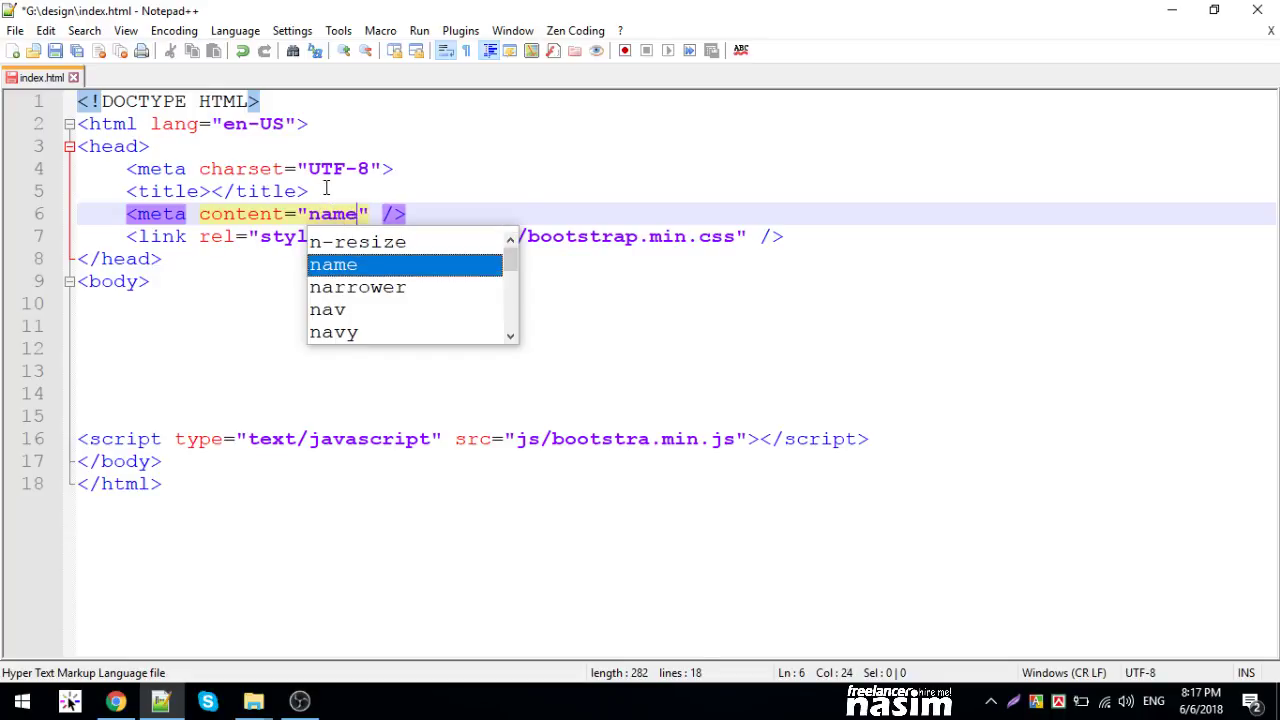
left_click(116, 701)
- Check the viewport meta line in the Bootstrap Introduction page's starter template
left_click(100, 13)
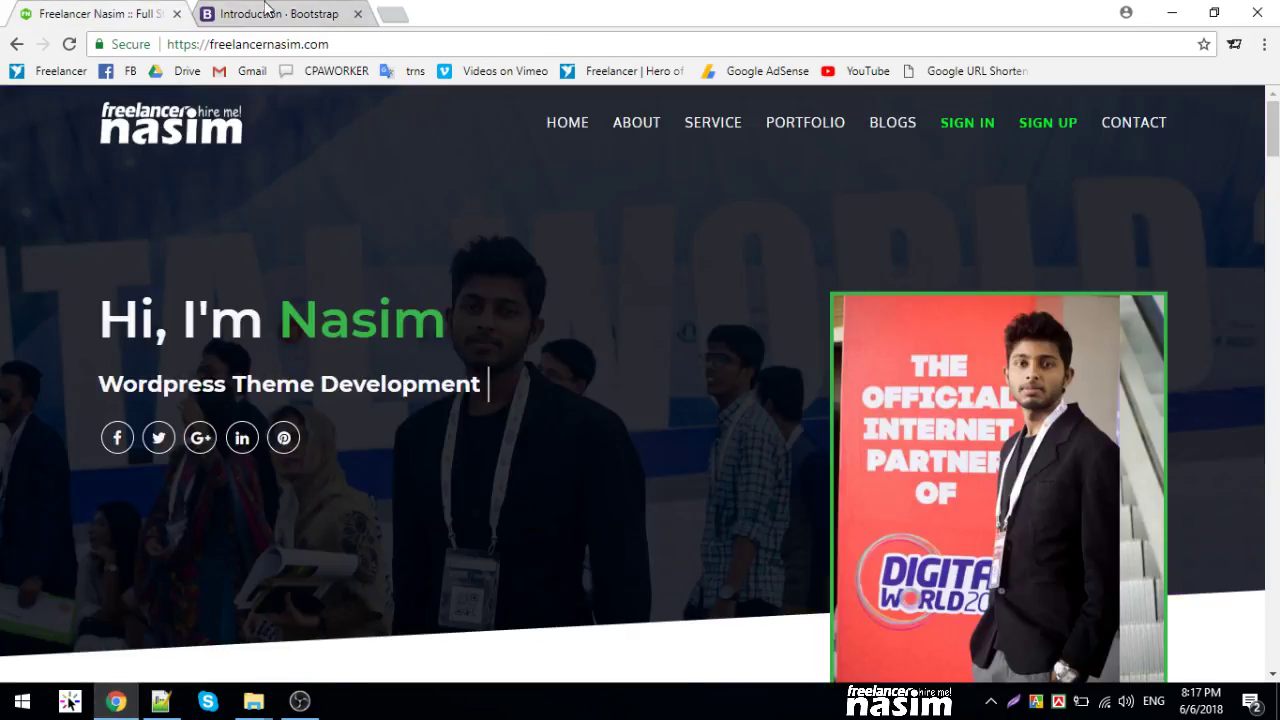
left_click(290, 13)
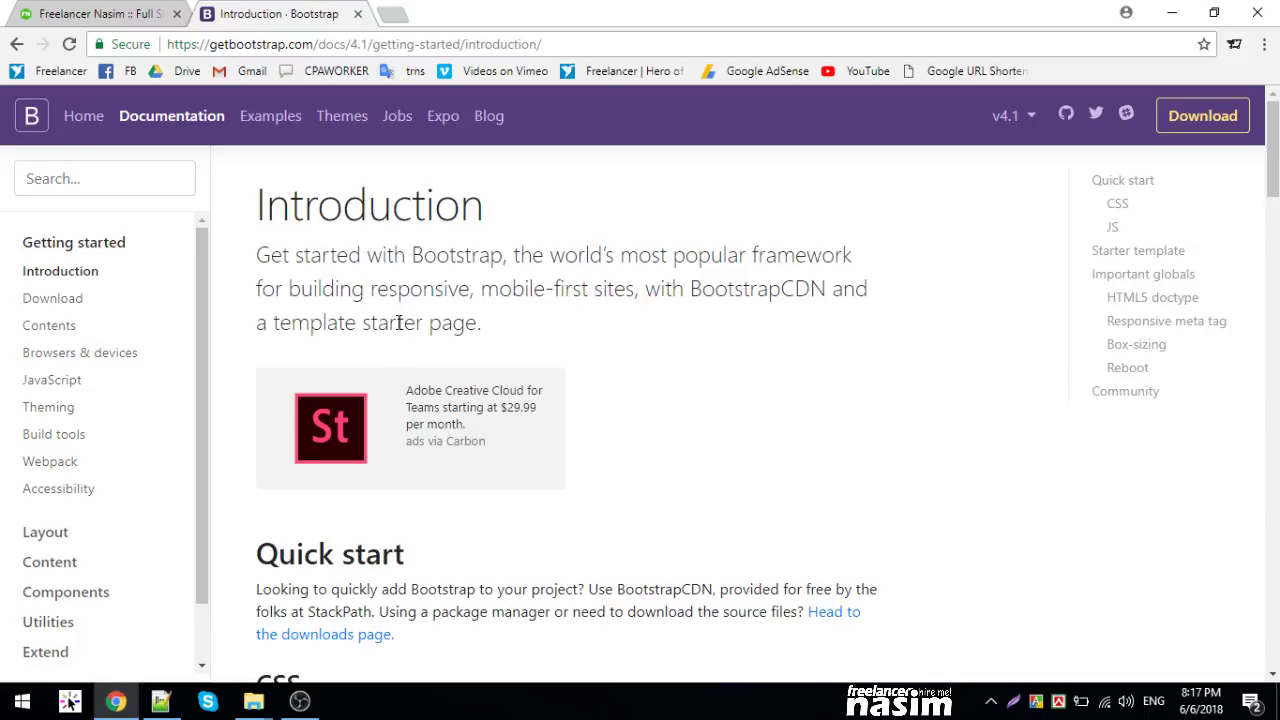
scroll(443, 360, "down", 8)
scroll(443, 360, "down", 4)
scroll(443, 360, "up", 4)
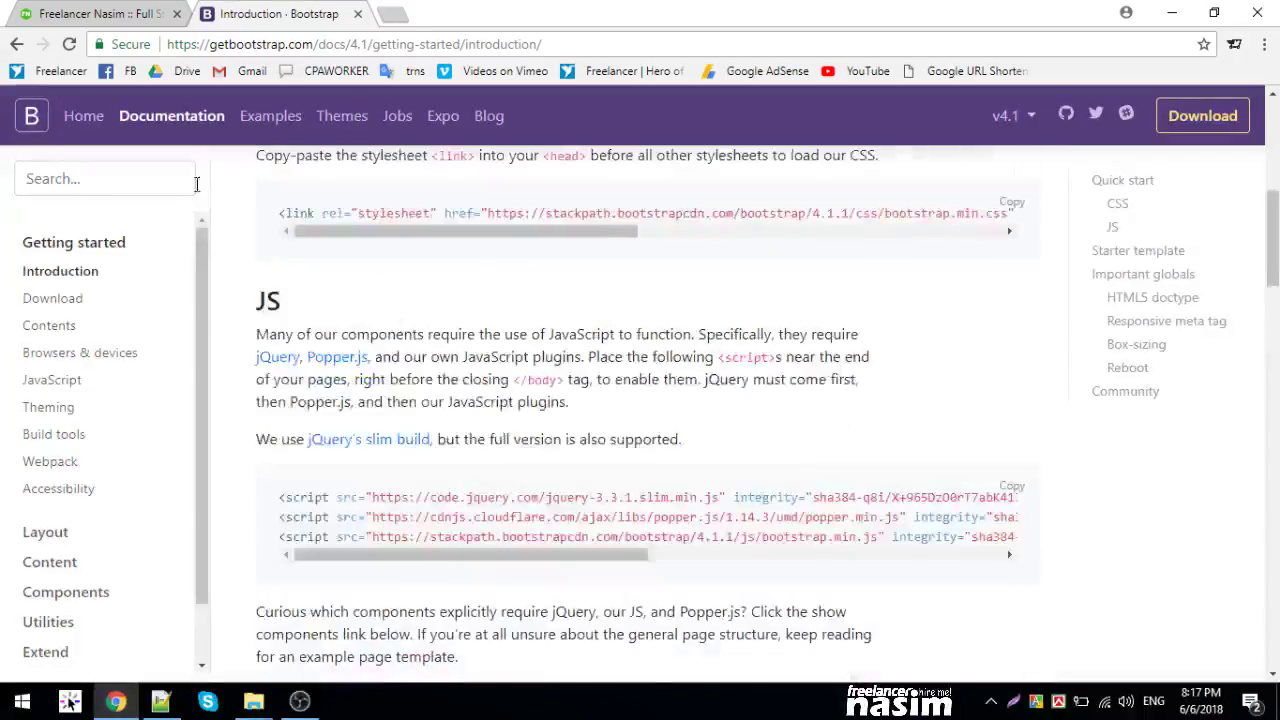
scroll(500, 400, "up", 4)
scroll(500, 400, "down", 4)
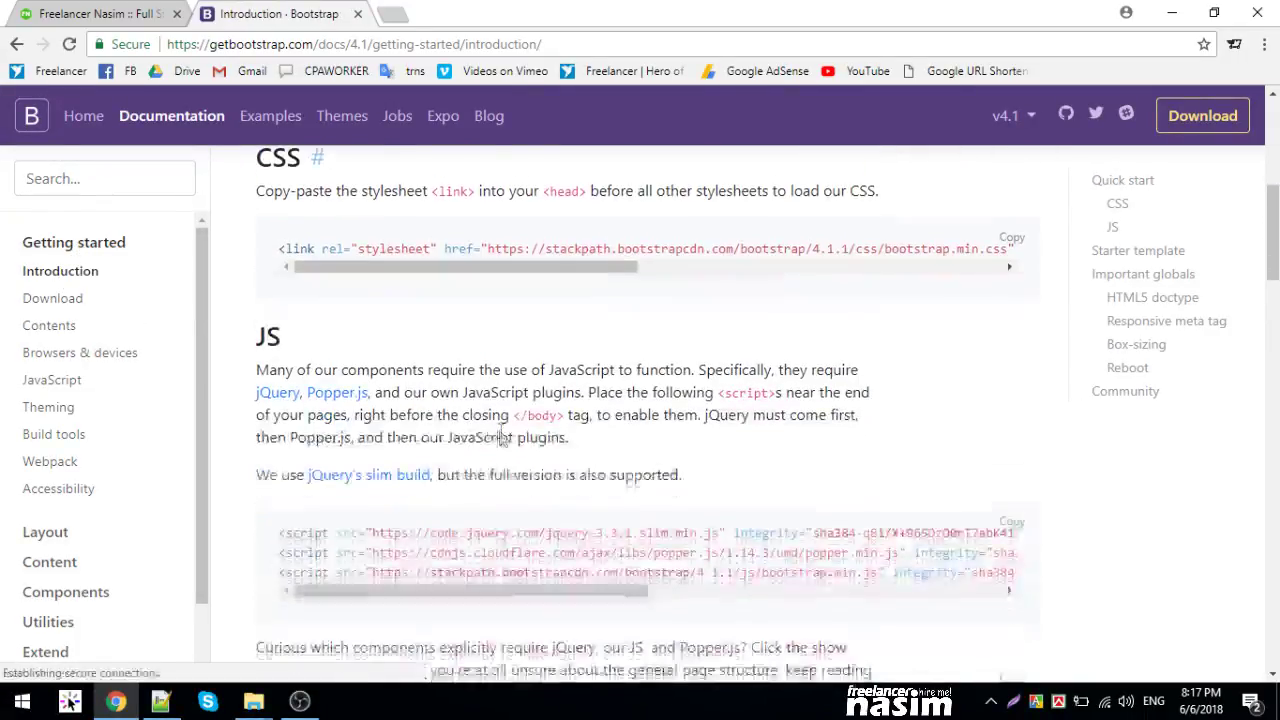
scroll(500, 400, "down", 4)
scroll(500, 438, "down", 4)
scroll(500, 438, "up", 3)
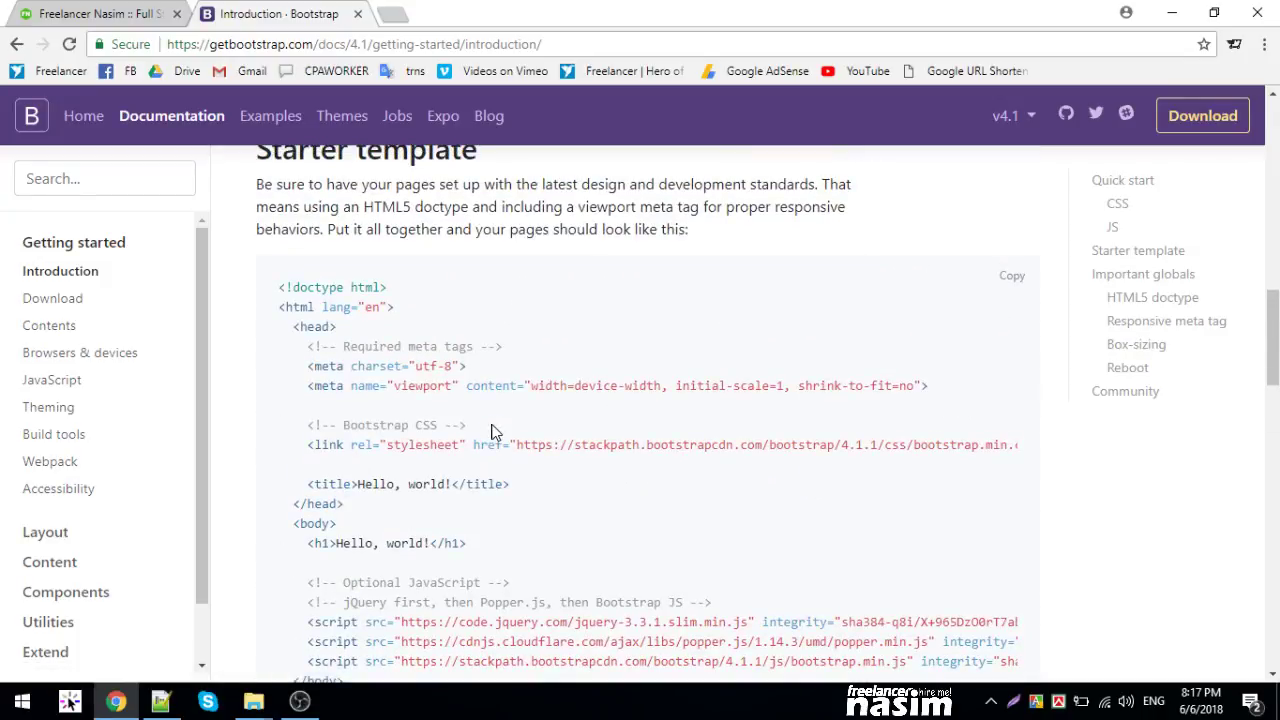
double_click(422, 385)
left_click(543, 402)
left_click(160, 701)
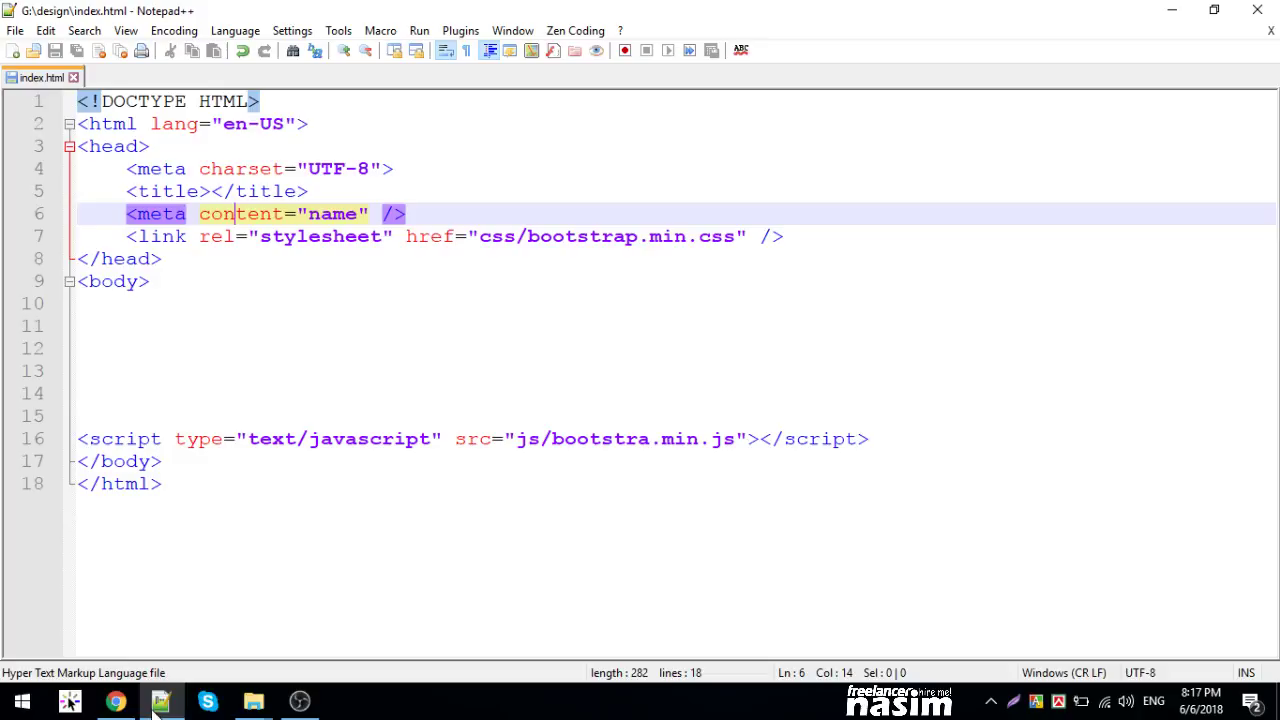
- Change the meta tag to name="viewport" and begin its content="width=device-width" value
left_click(116, 704)
left_click(116, 704)
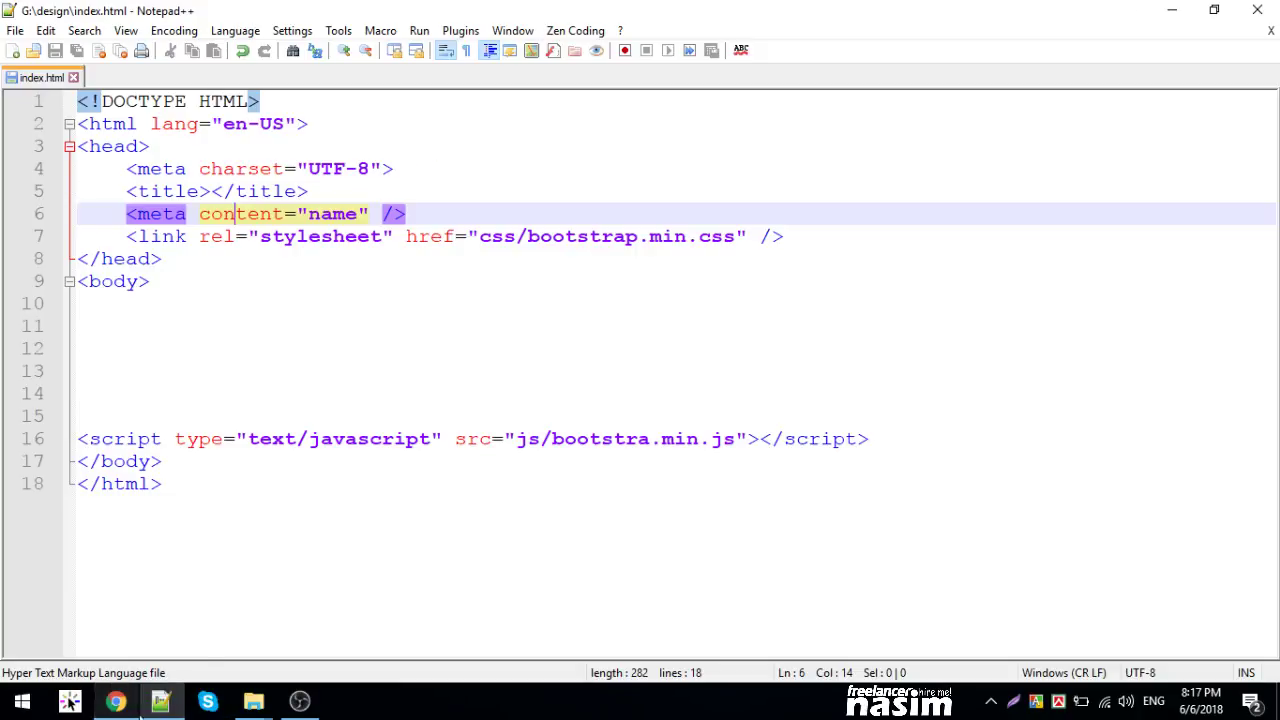
left_click(244, 237)
double_click(242, 215)
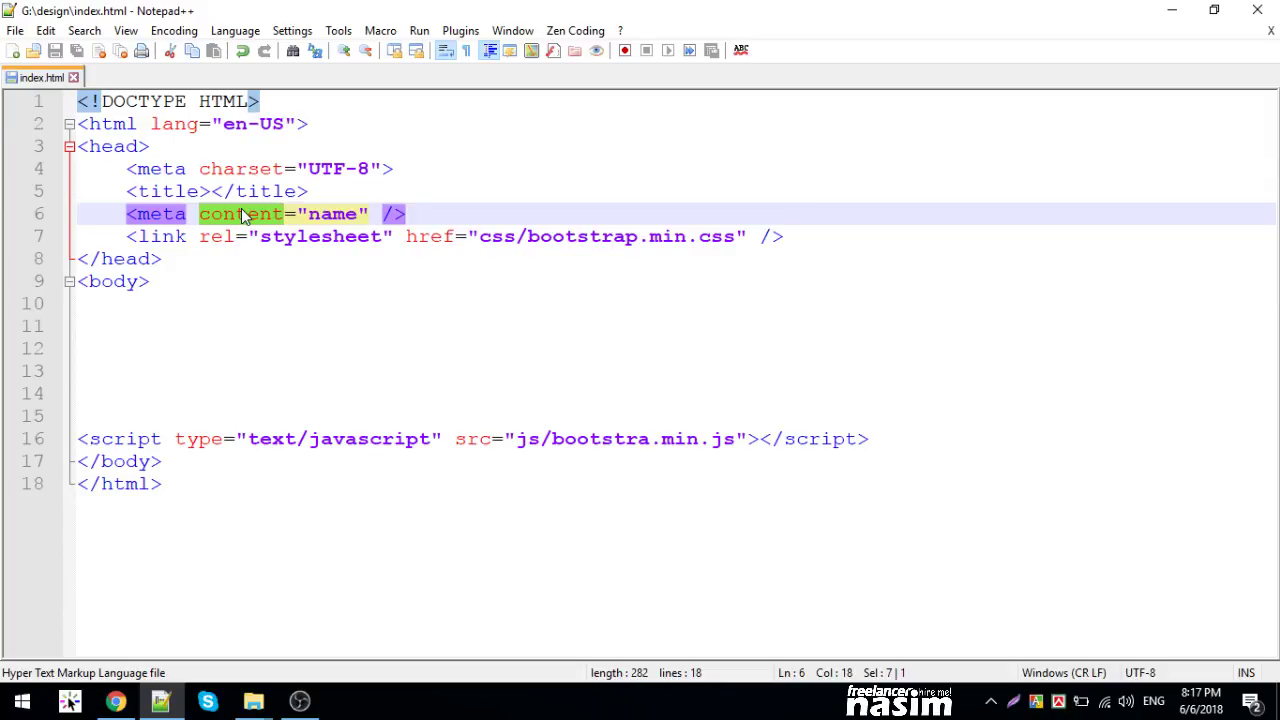
type("na")
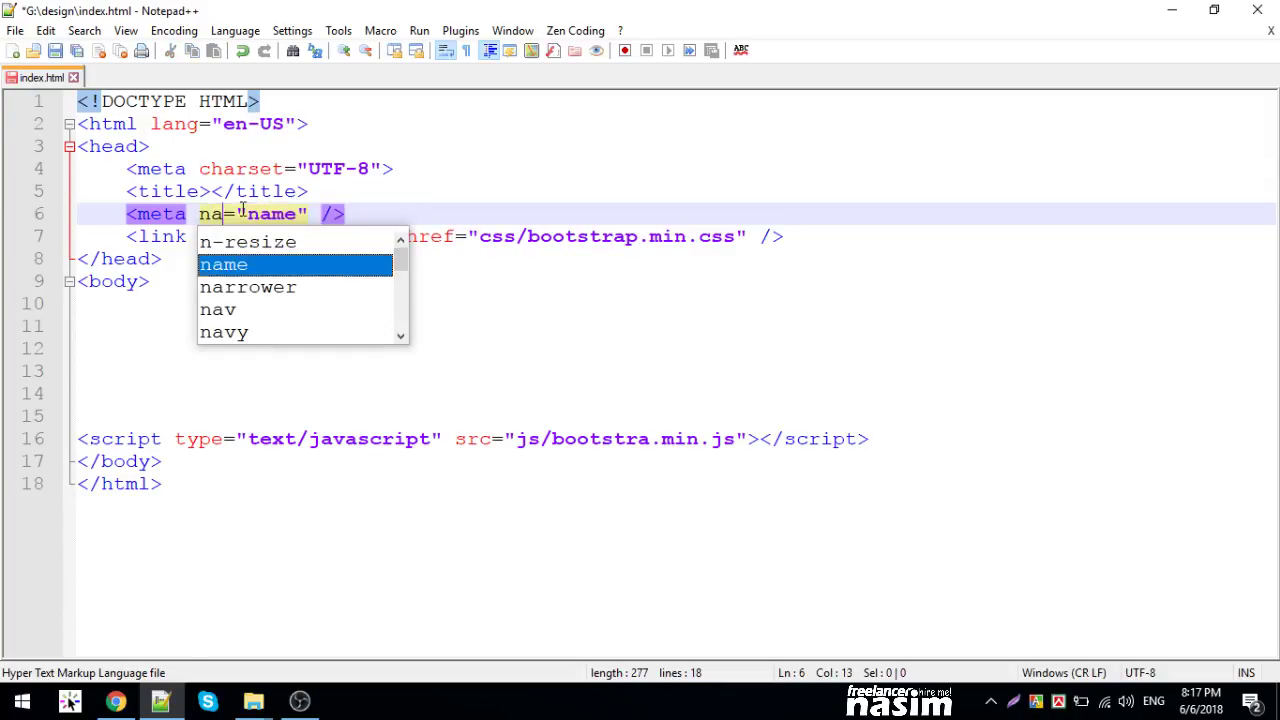
type("me")
double_click(296, 218)
type("vie")
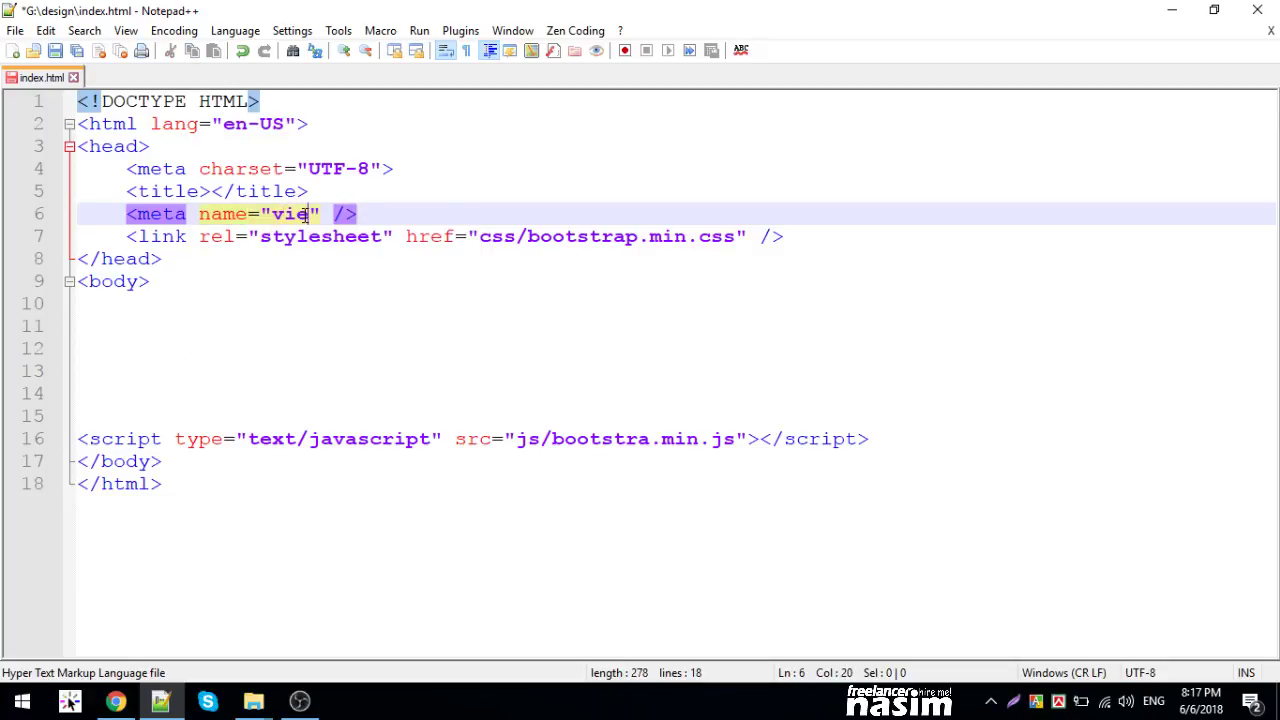
type("wport\"")
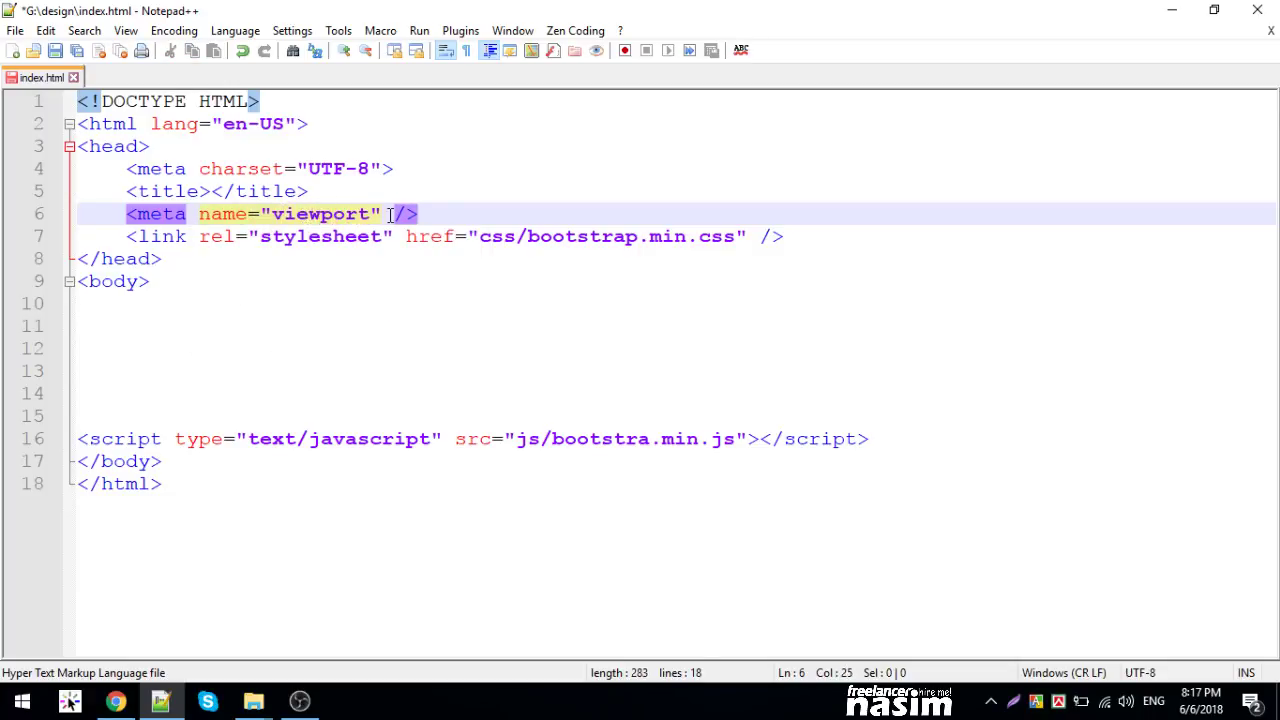
type(" con ")
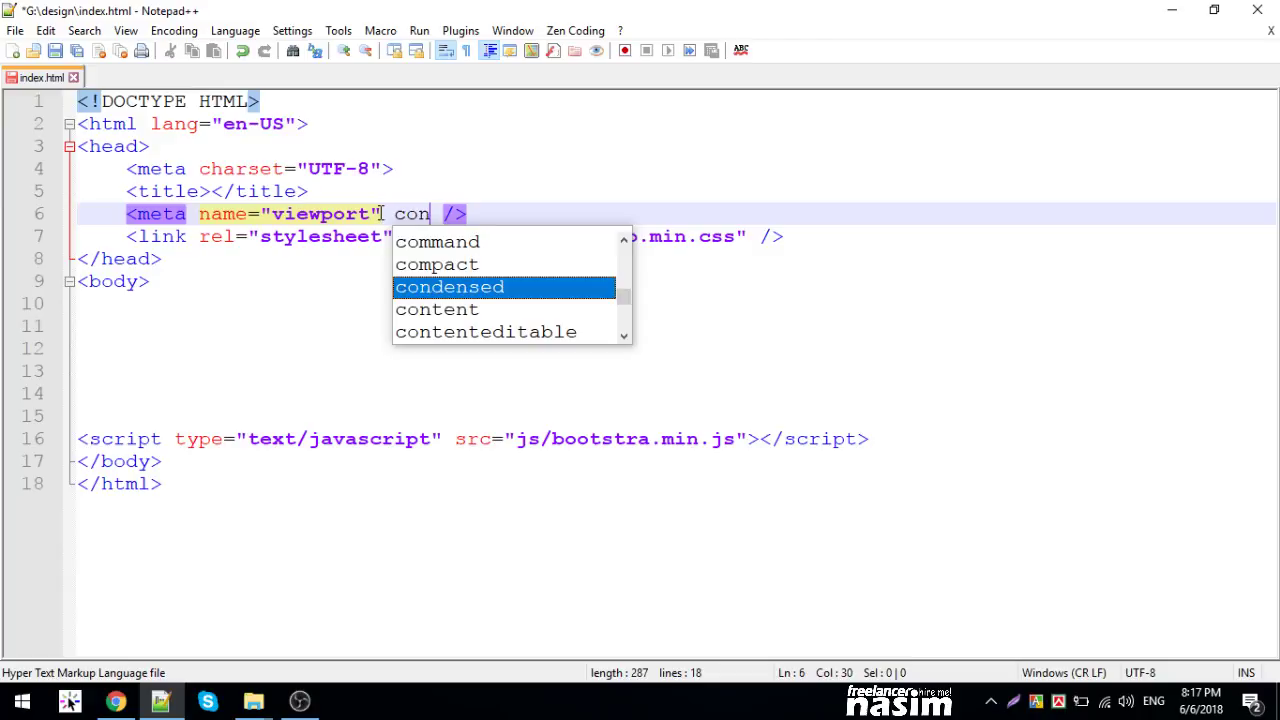
type("tent=\"\"")
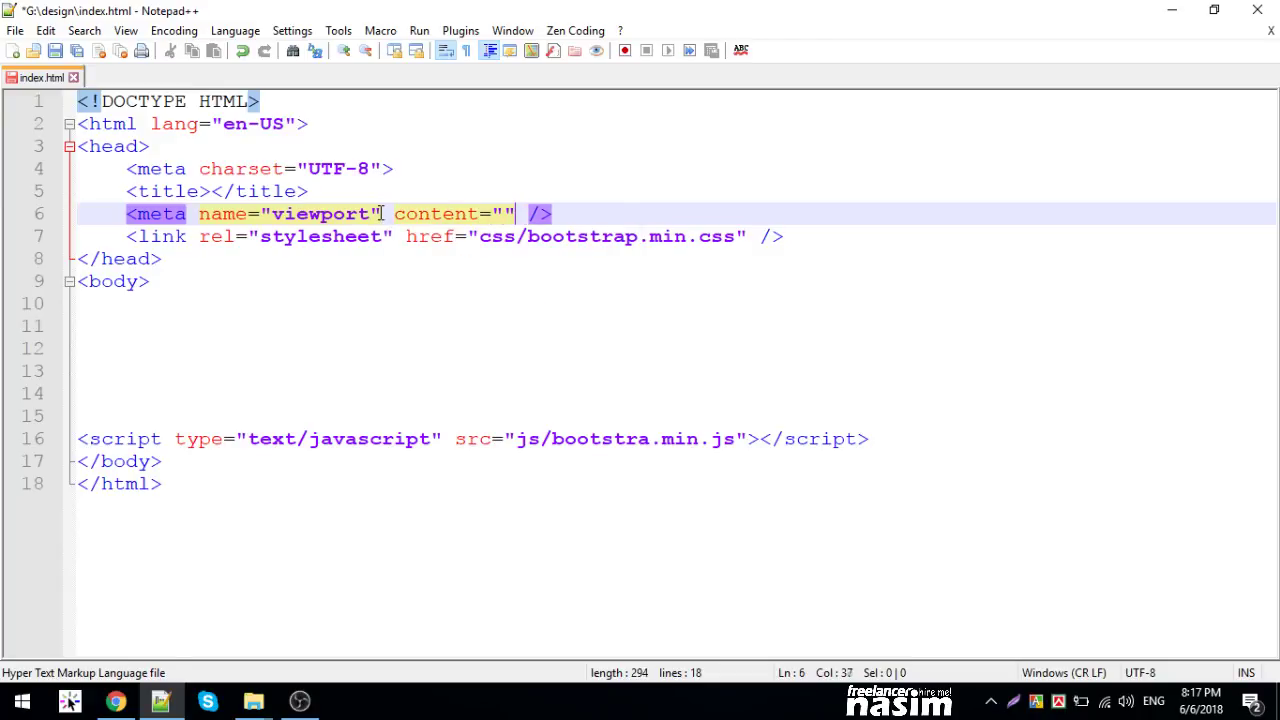
key("Left")
type("width=d")
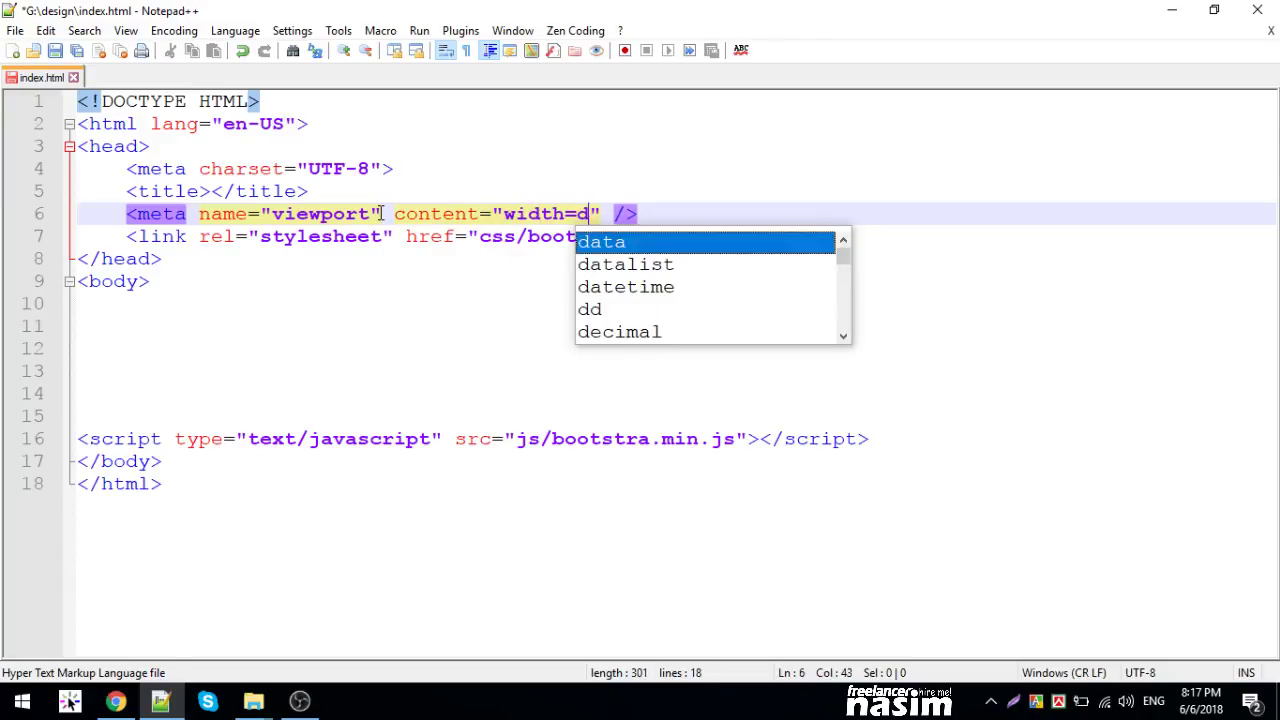
type("evice-width")
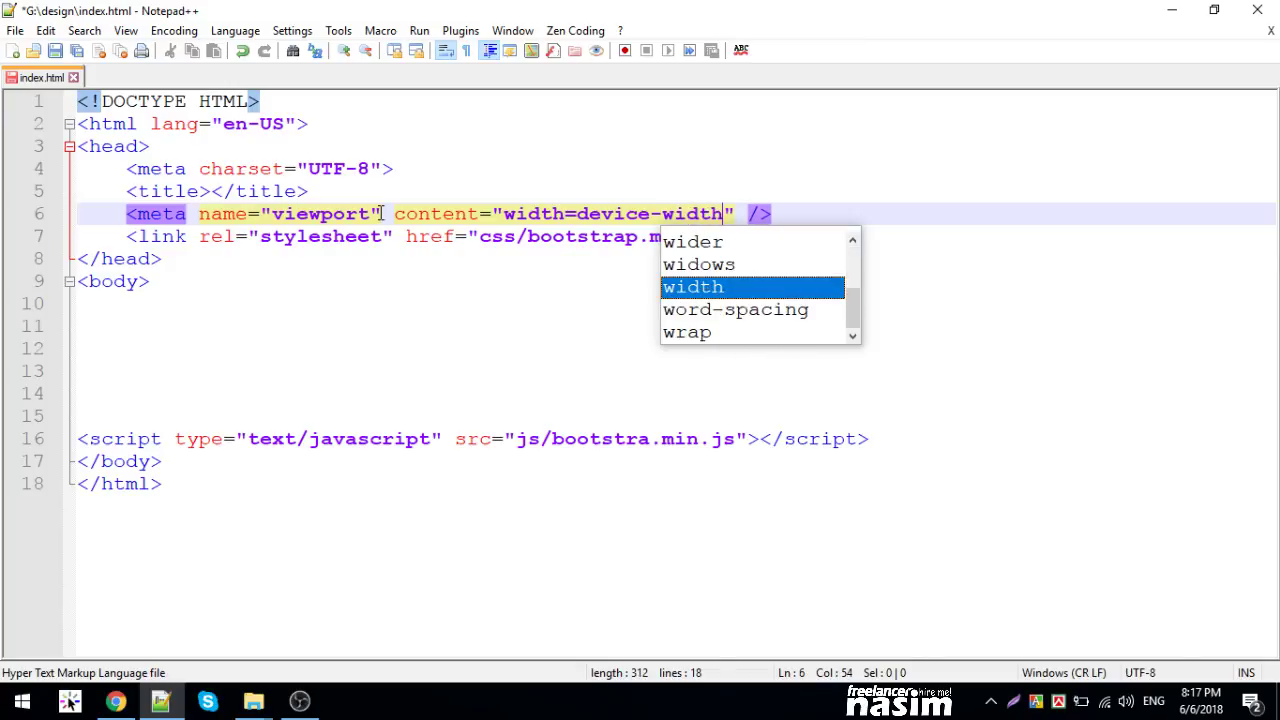
- Compare device-width and shrink-to-fit=no in Bootstrap's template viewport tag
left_click(116, 700)
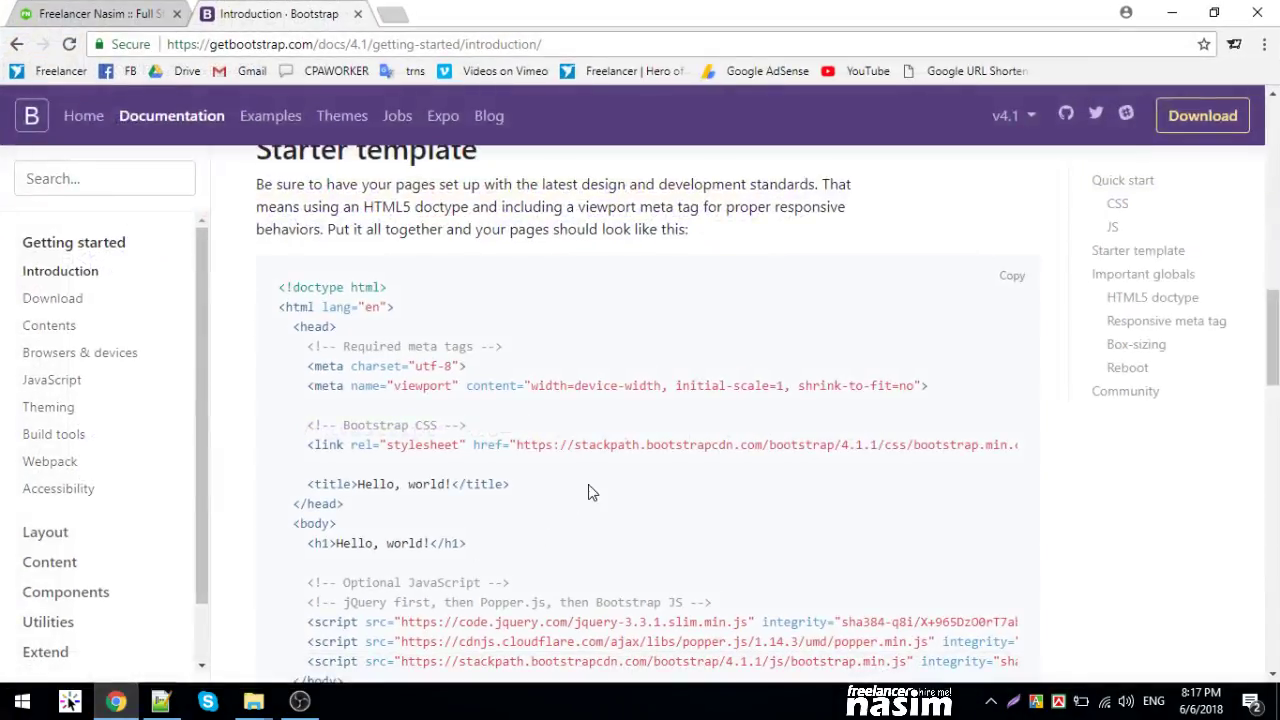
left_click_drag(568, 386, 660, 386)
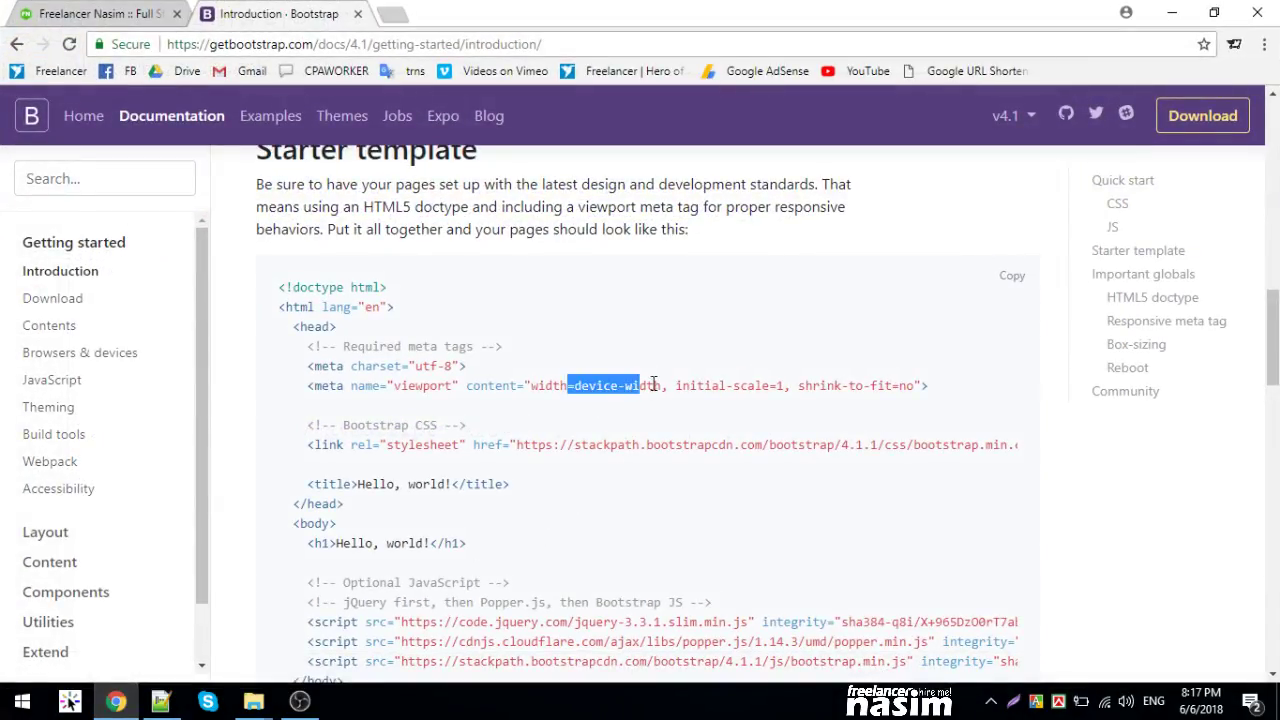
left_click(160, 700)
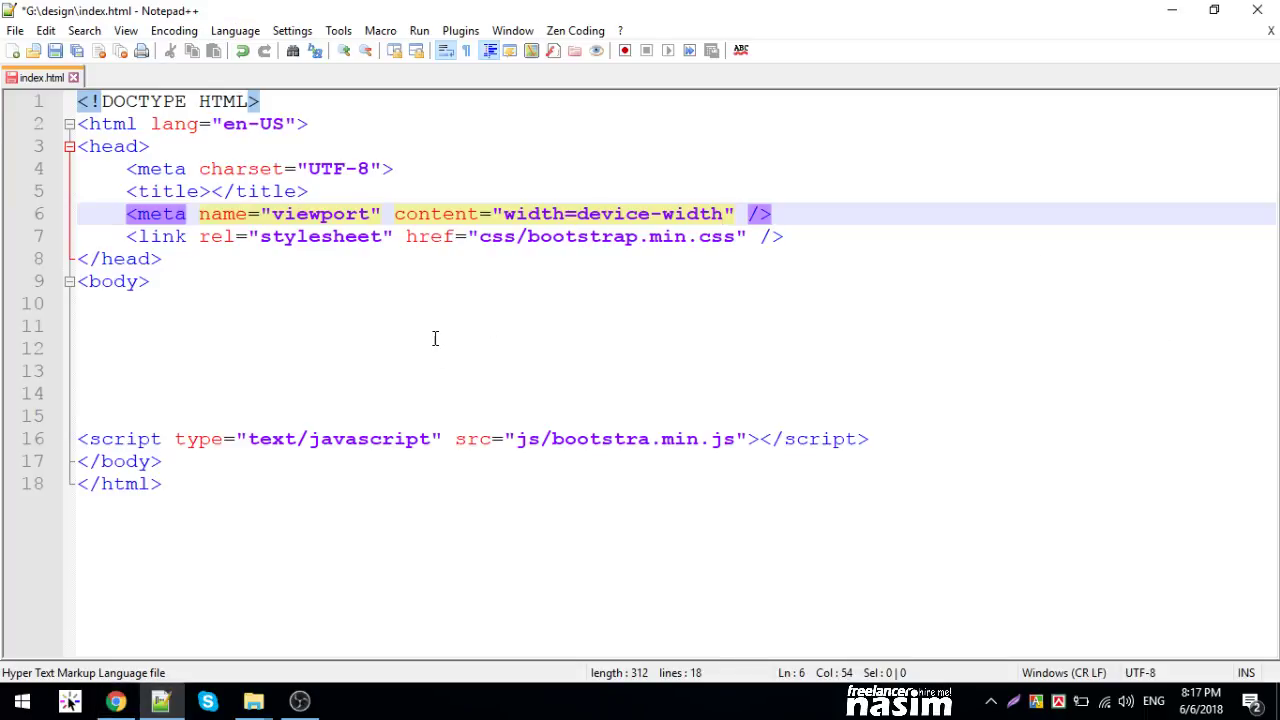
left_click(116, 700)
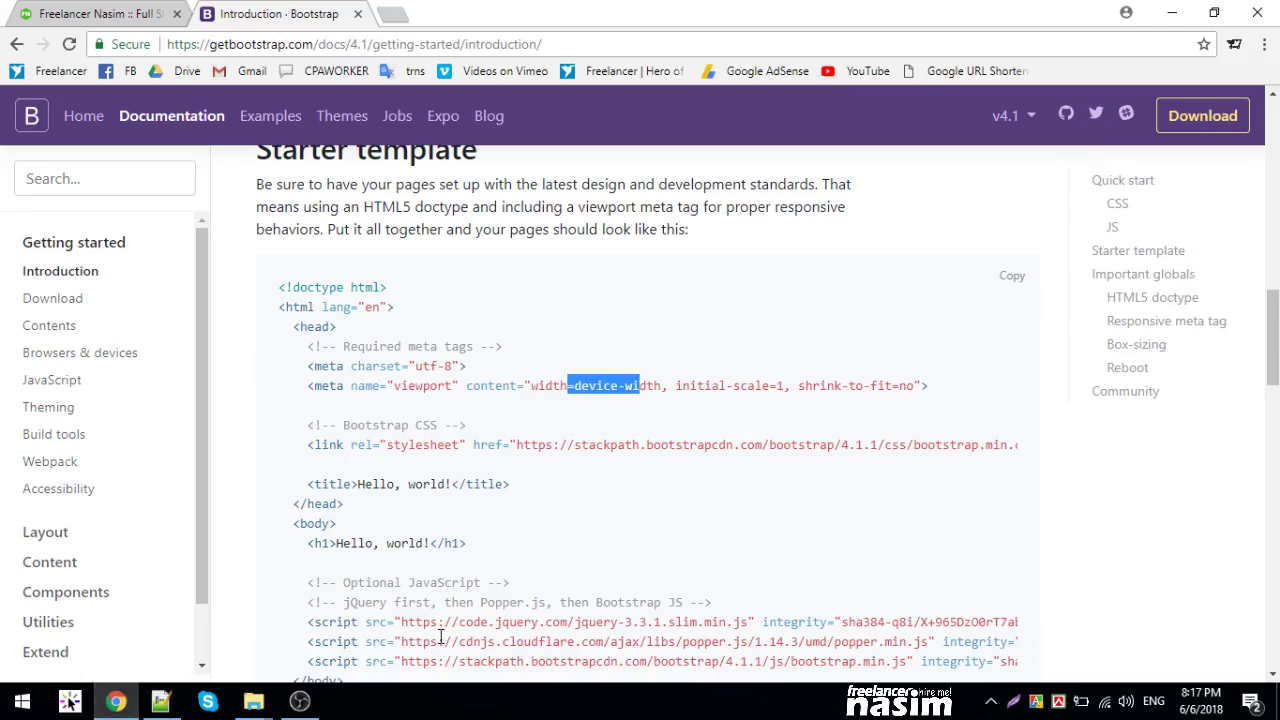
left_click_drag(812, 386, 910, 386)
- Type initial-scale="1" after the content attribute on line 6, fixing typos
left_click(250, 535)
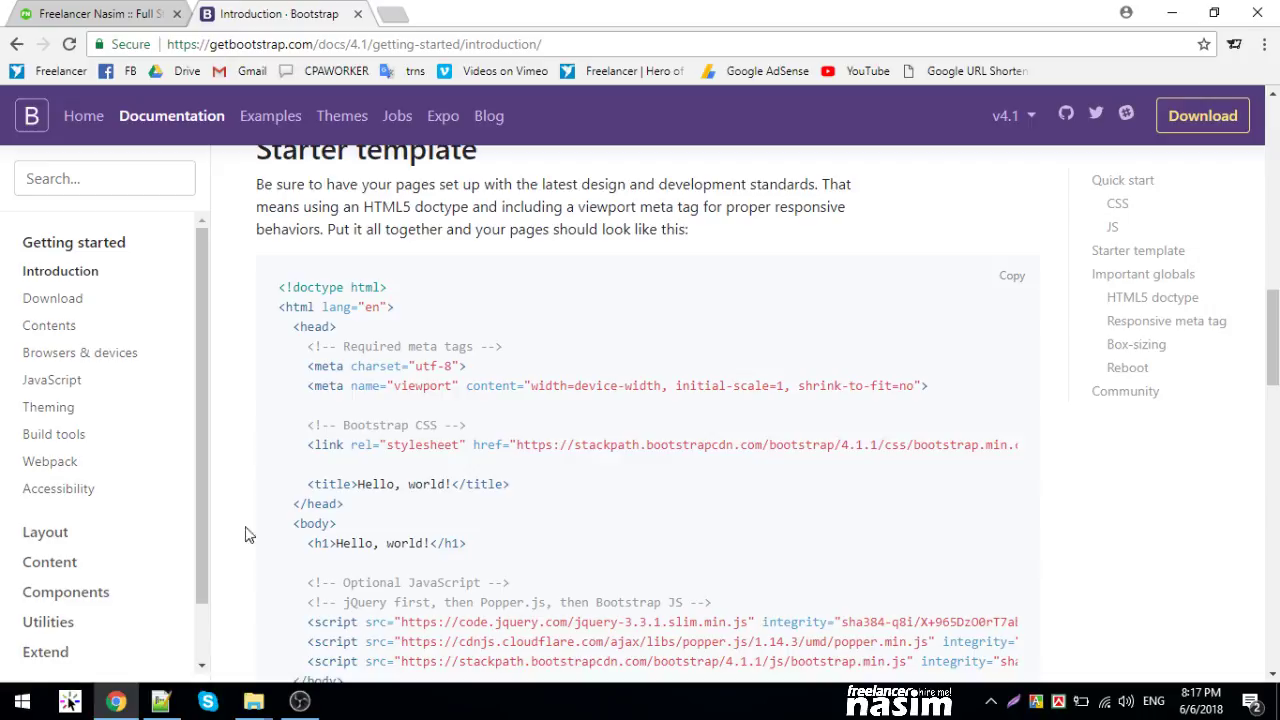
left_click(158, 701)
type("<meta name=\"viewport\" content=\"width=device-width\"  />")
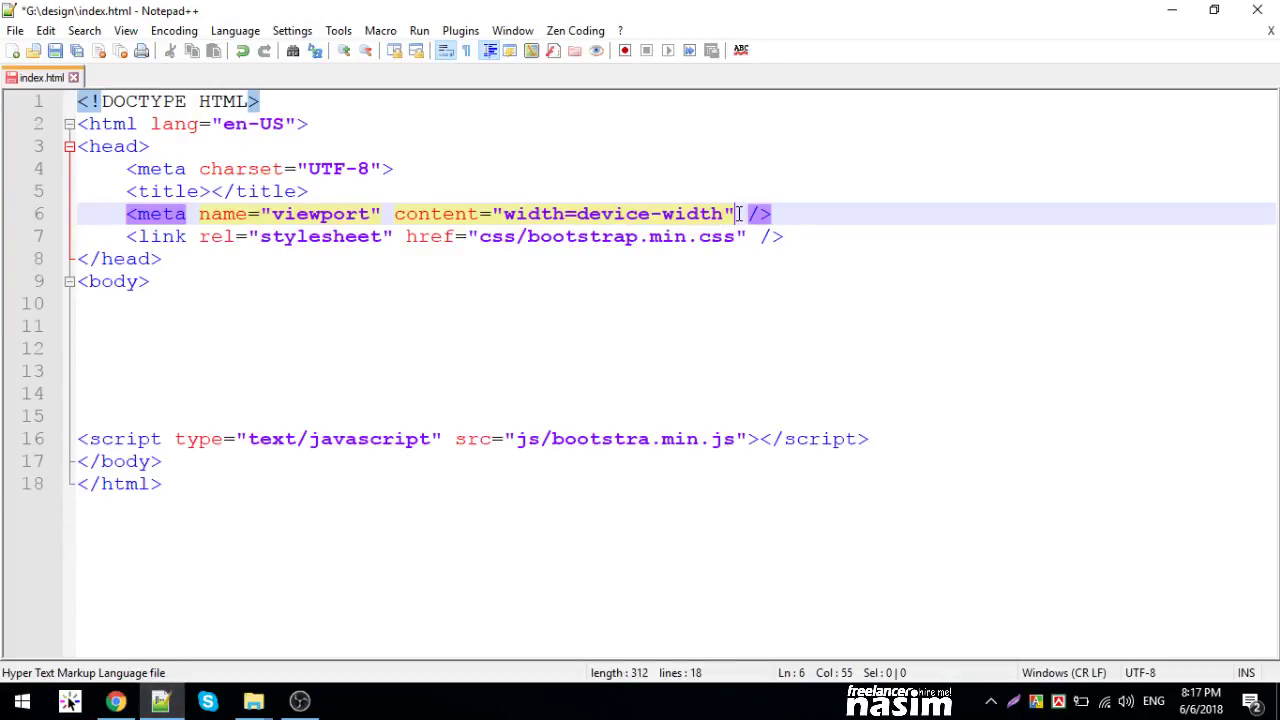
type("initial ")
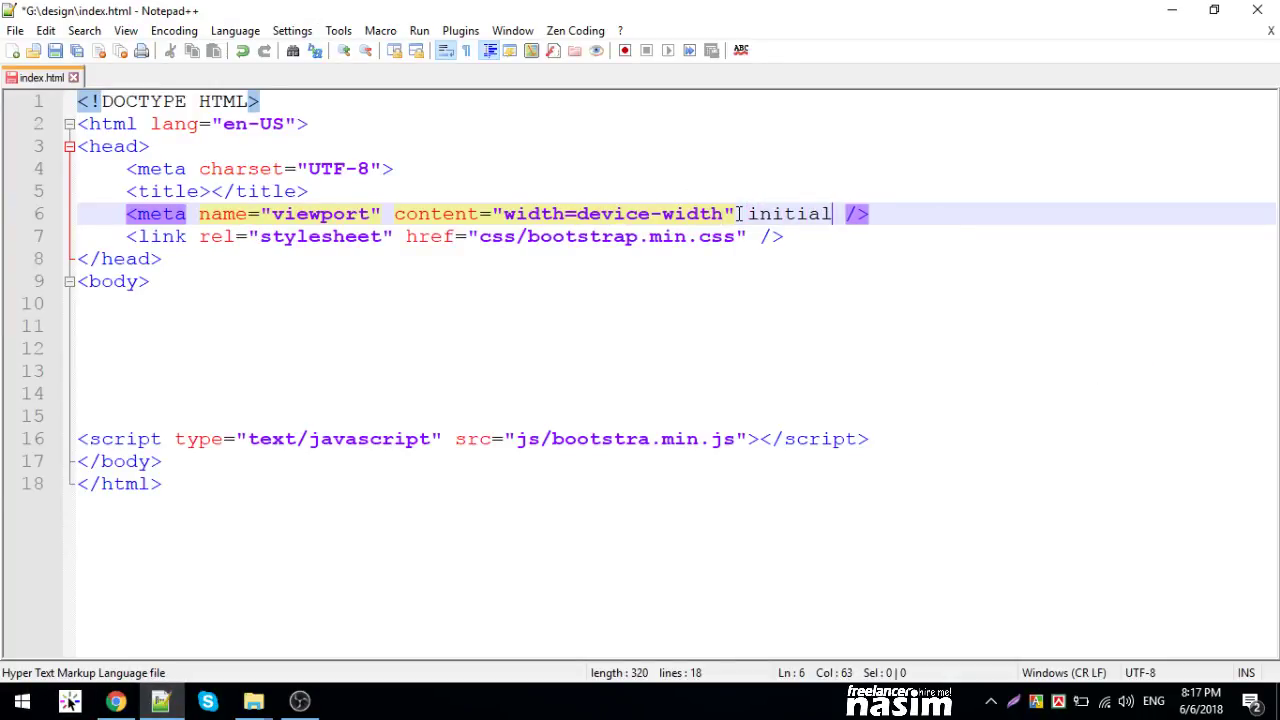
type("-s")
key("BackSpace")
key("BackSpace")
key("BackSpace")
key("BackSpace")
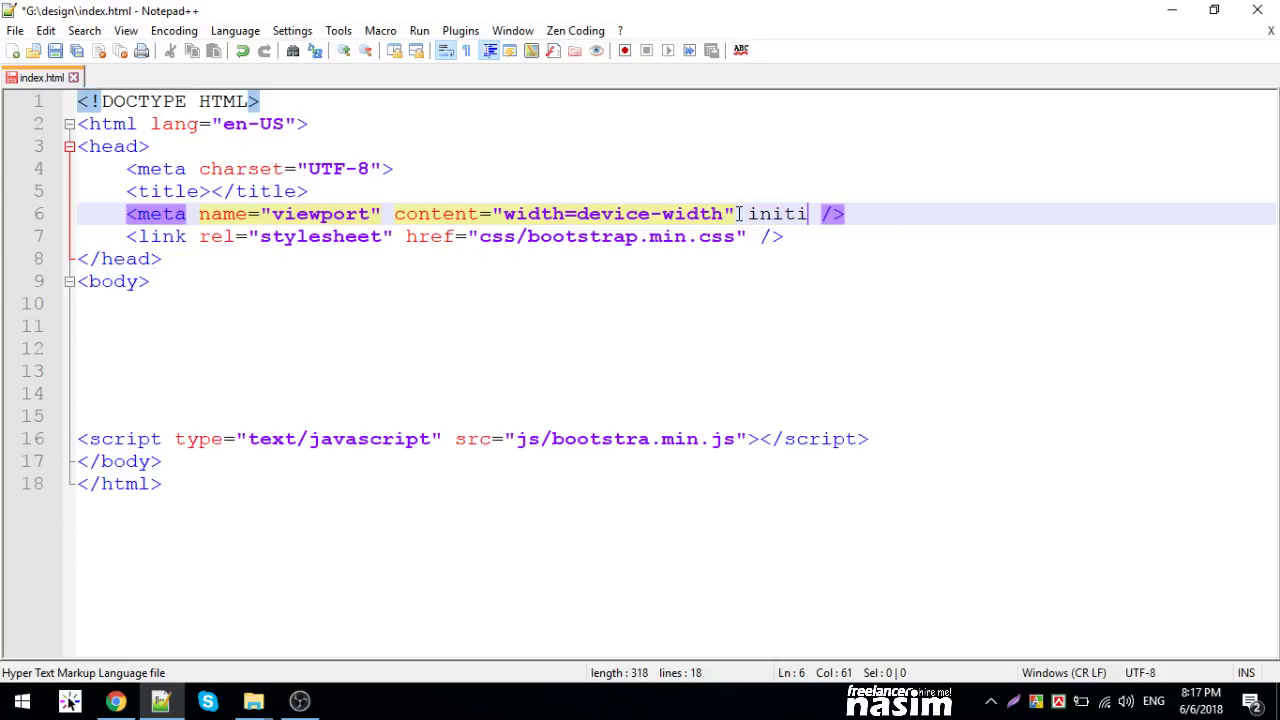
key("BackSpace")
key("BackSpace")
key("BackSpace")
type("itial-s")
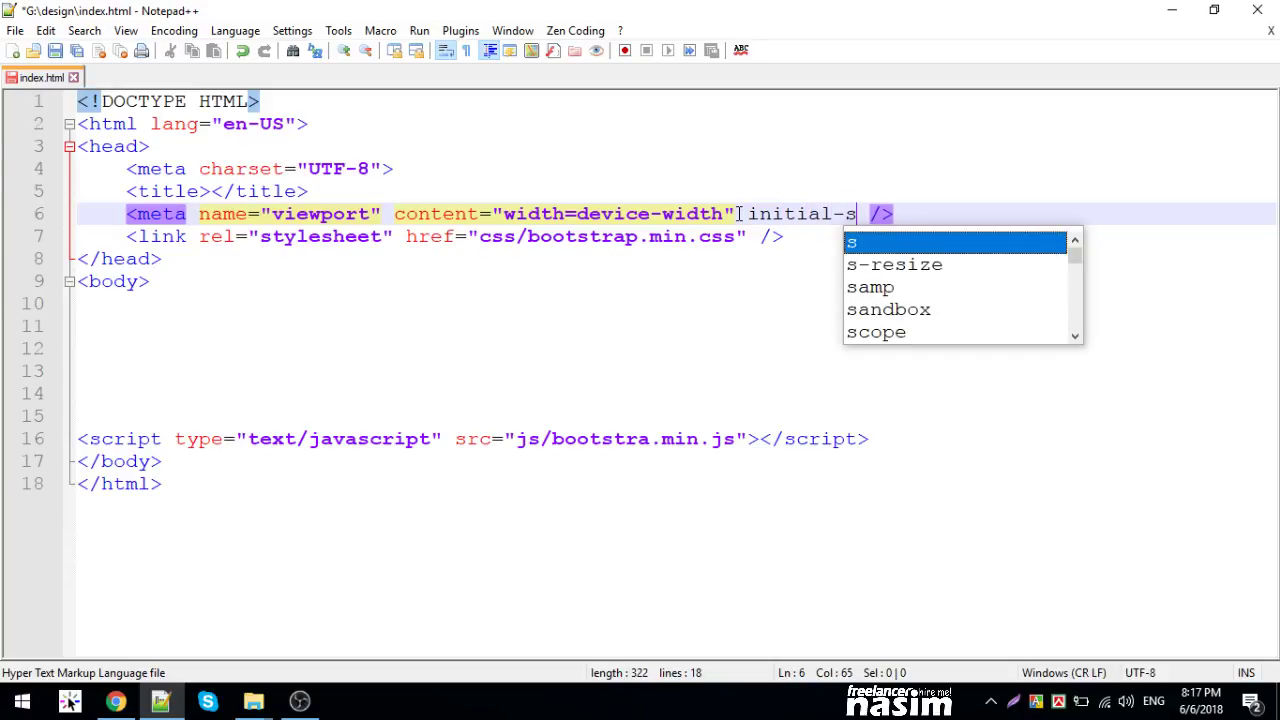
type("cale")
key("BackSpace")
type("e")
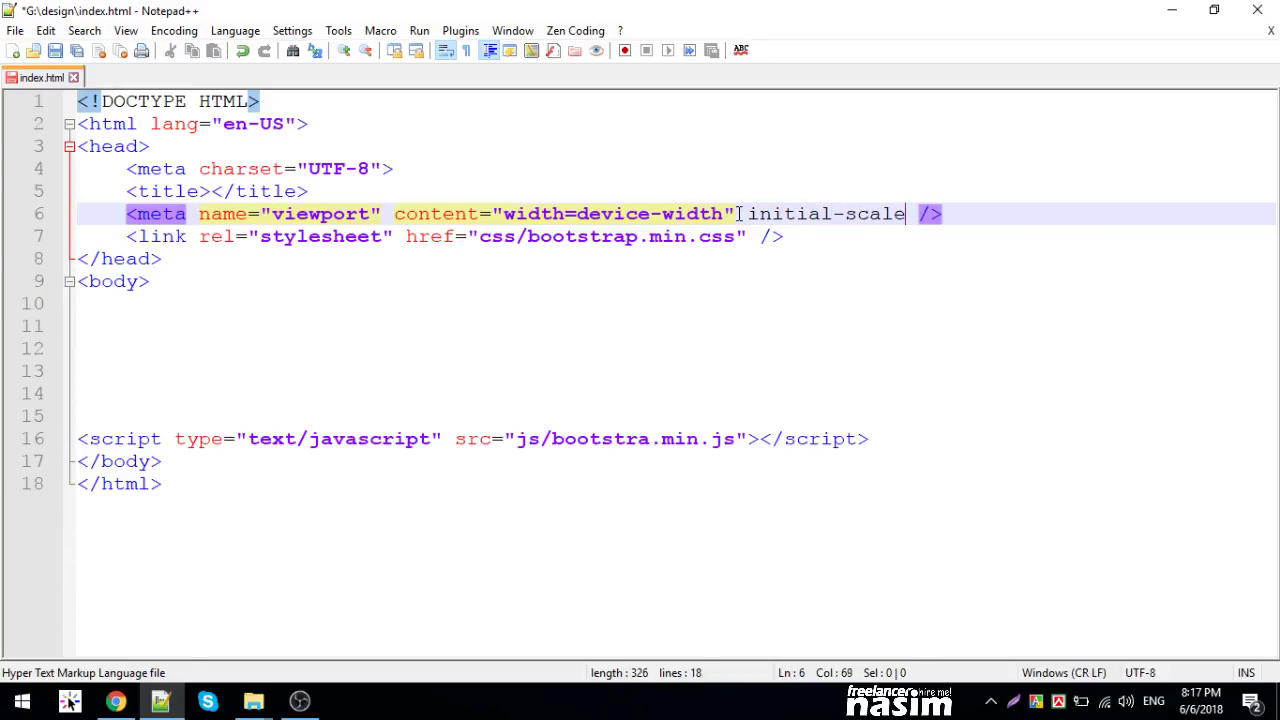
type("=\"\"1")
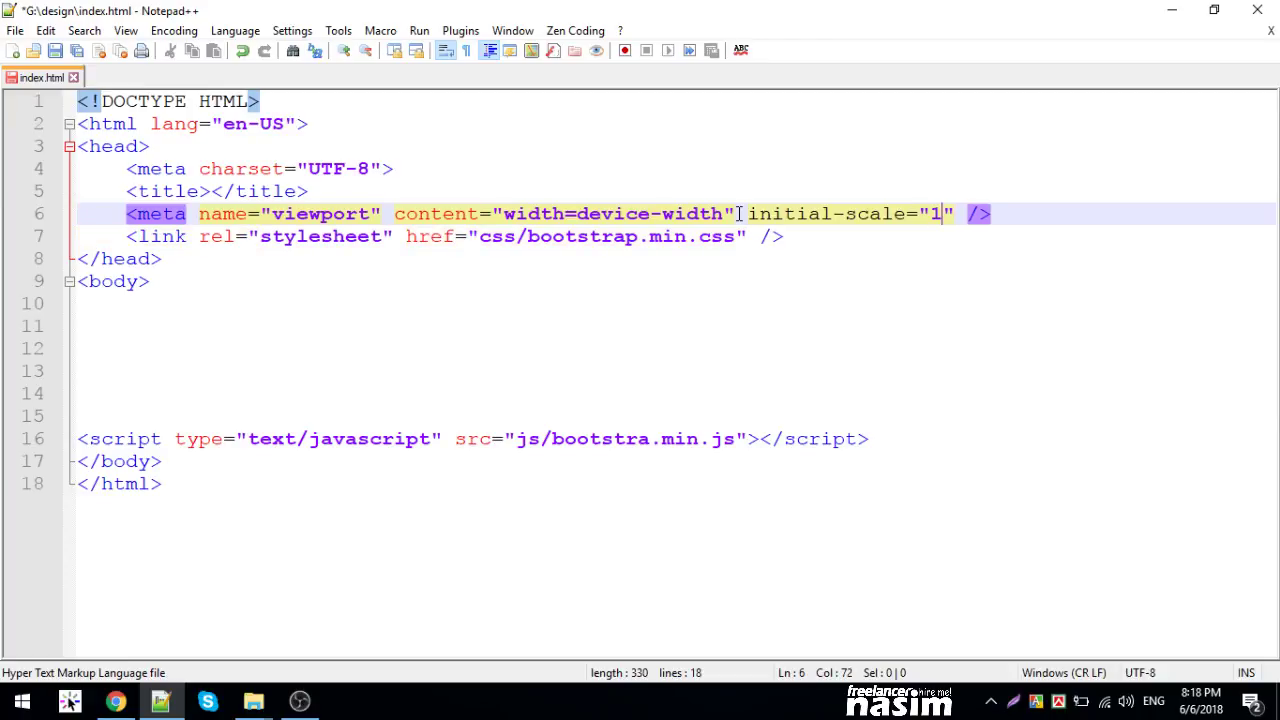
- Begin a shrink-to-fit attribute after the initial-scale value on line 6
left_click(116, 700)
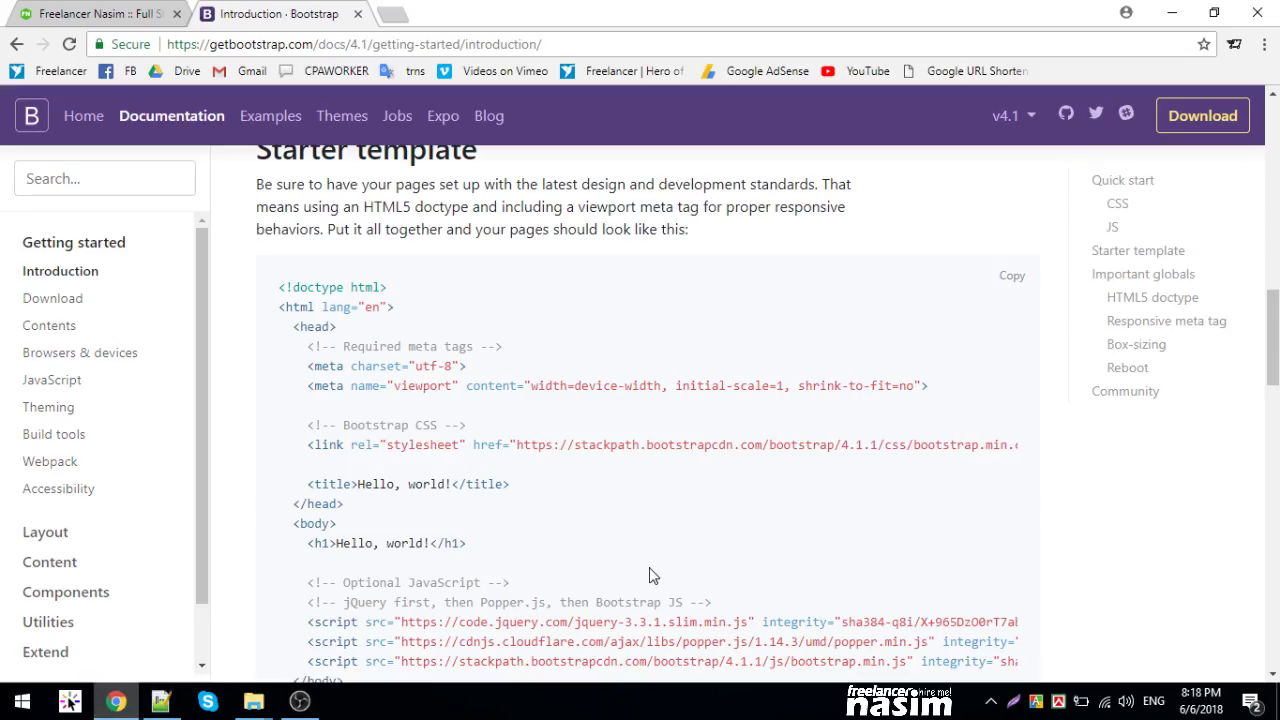
left_click_drag(676, 385, 778, 385)
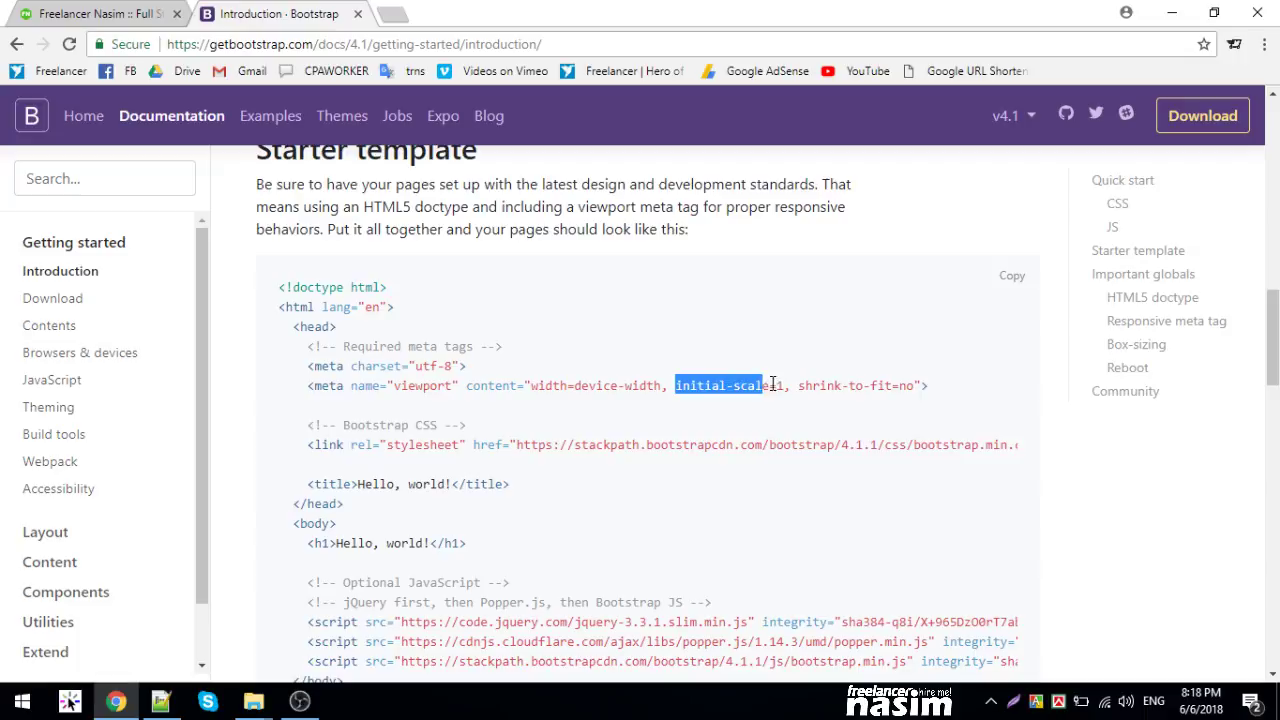
left_click(160, 700)
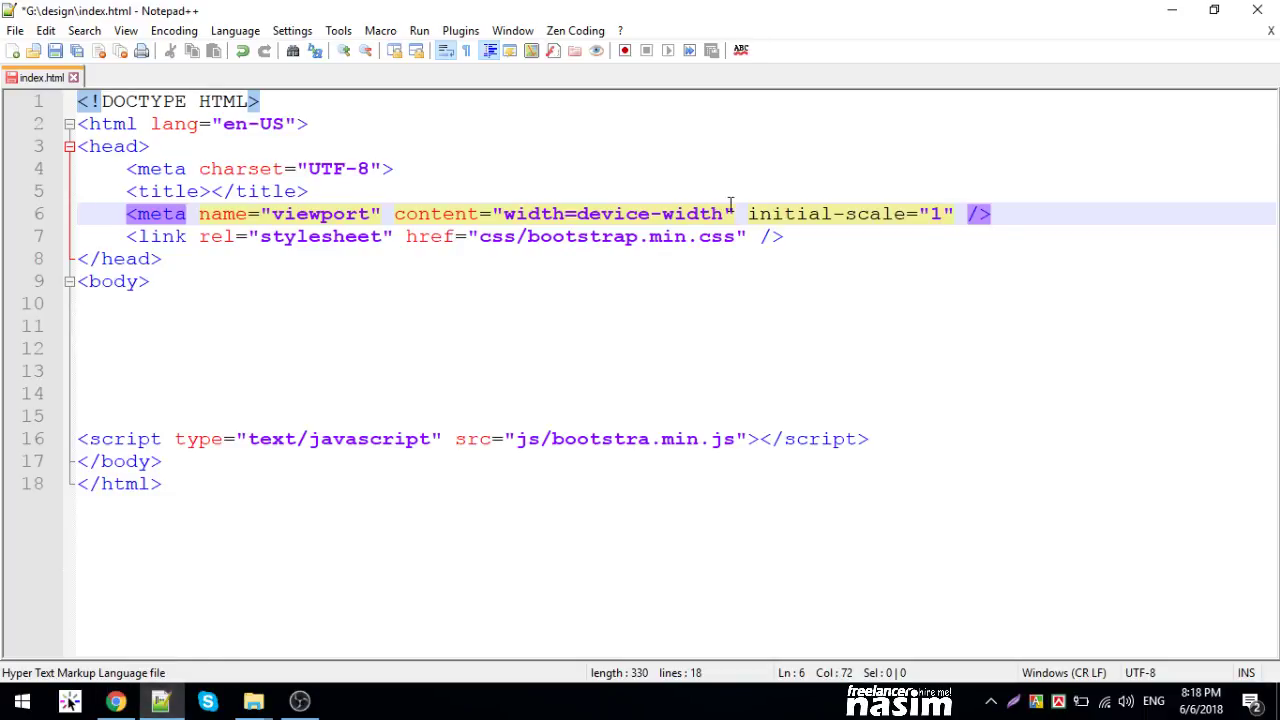
left_click_drag(749, 213, 918, 213)
left_click(908, 215)
left_click(957, 213)
type("srhi")
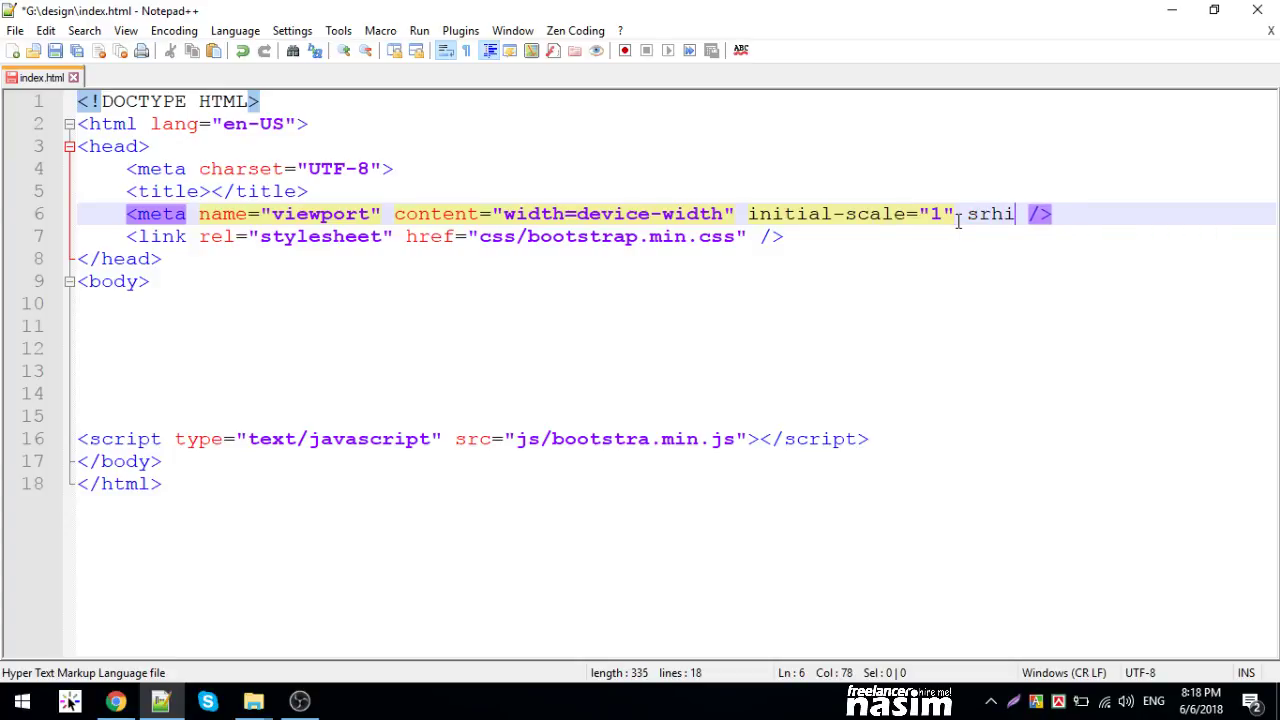
key("BackSpace")
key("BackSpace")
key("BackSpace")
type("hrin")
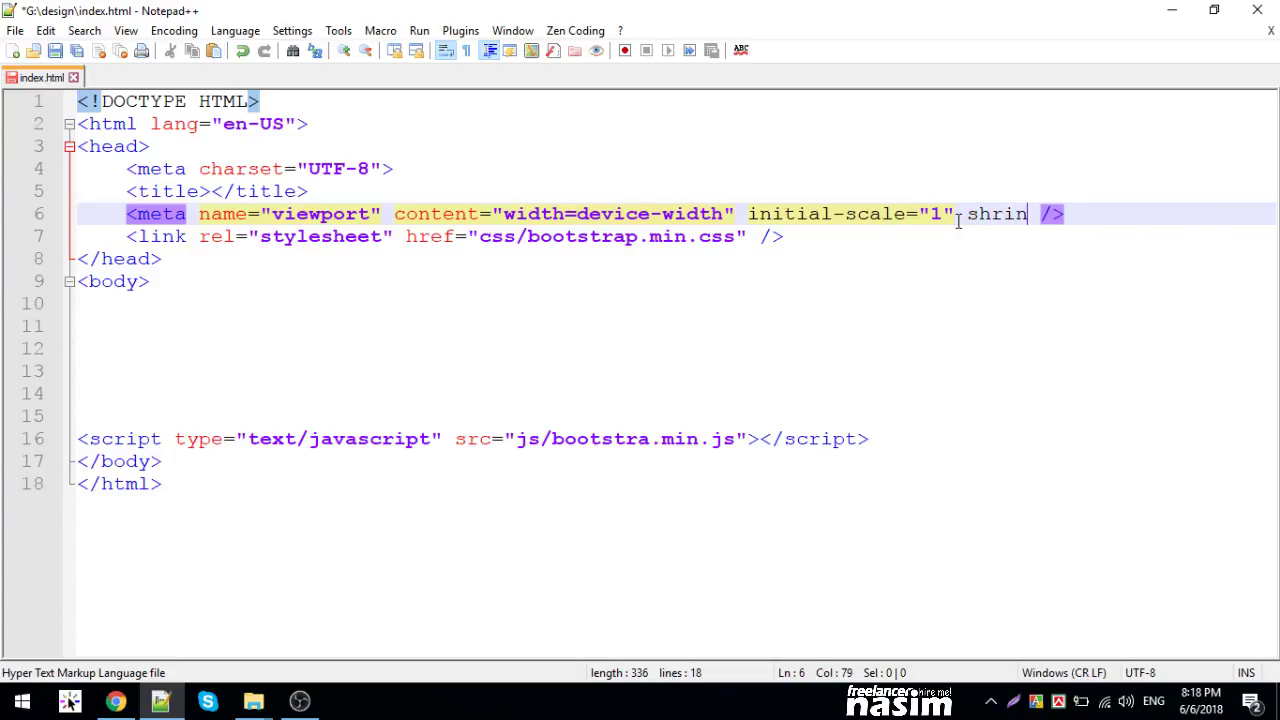
type("k")
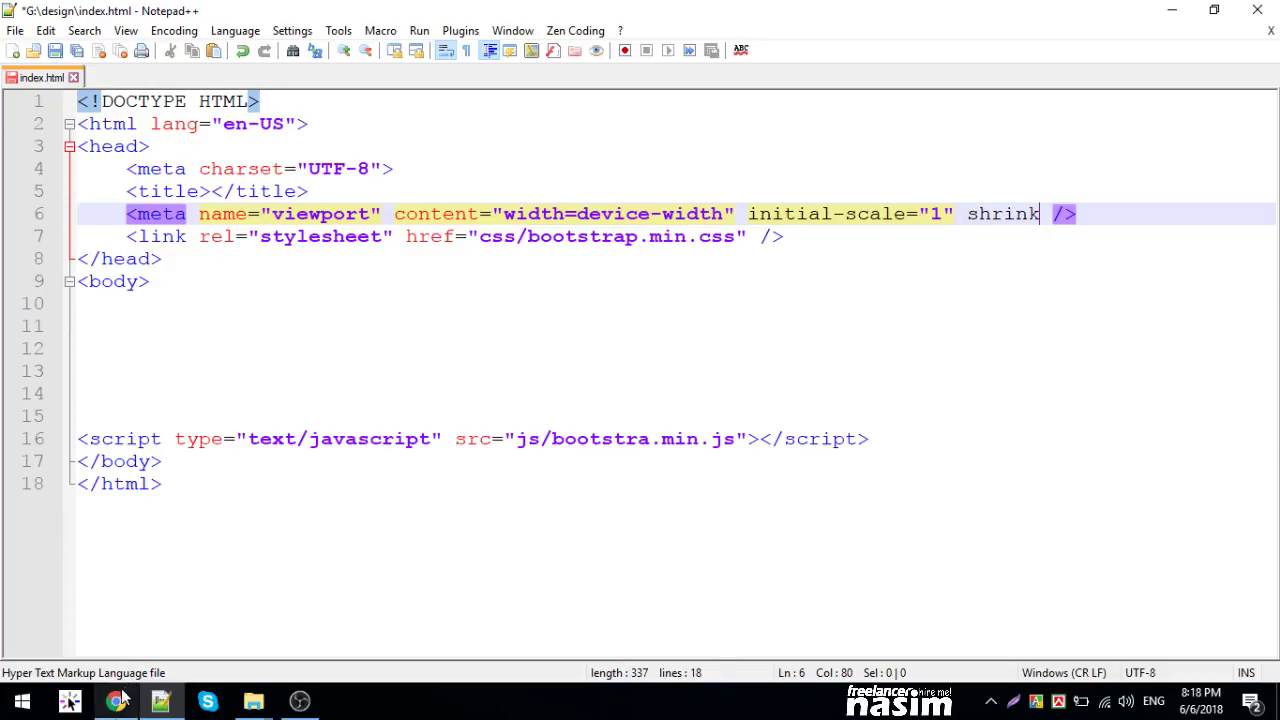
- Give shrink-to-fit the value "no", matching Bootstrap's template, and save
left_click(117, 700)
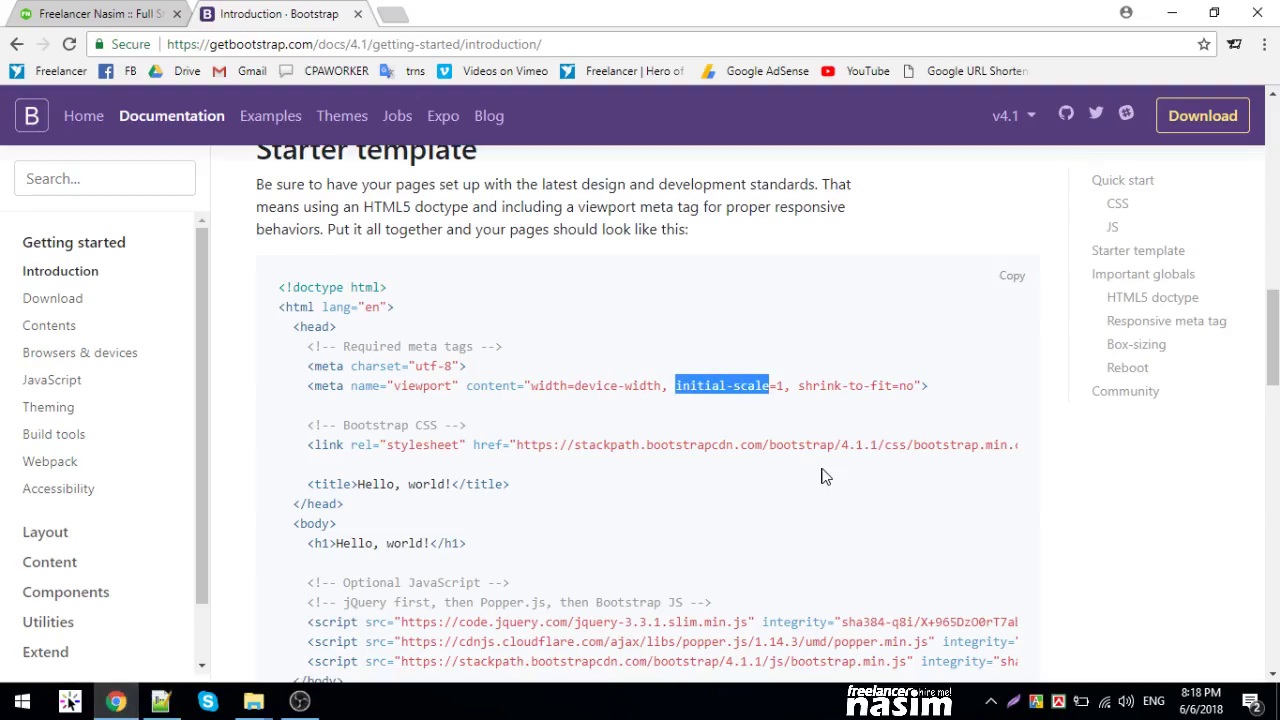
double_click(904, 385)
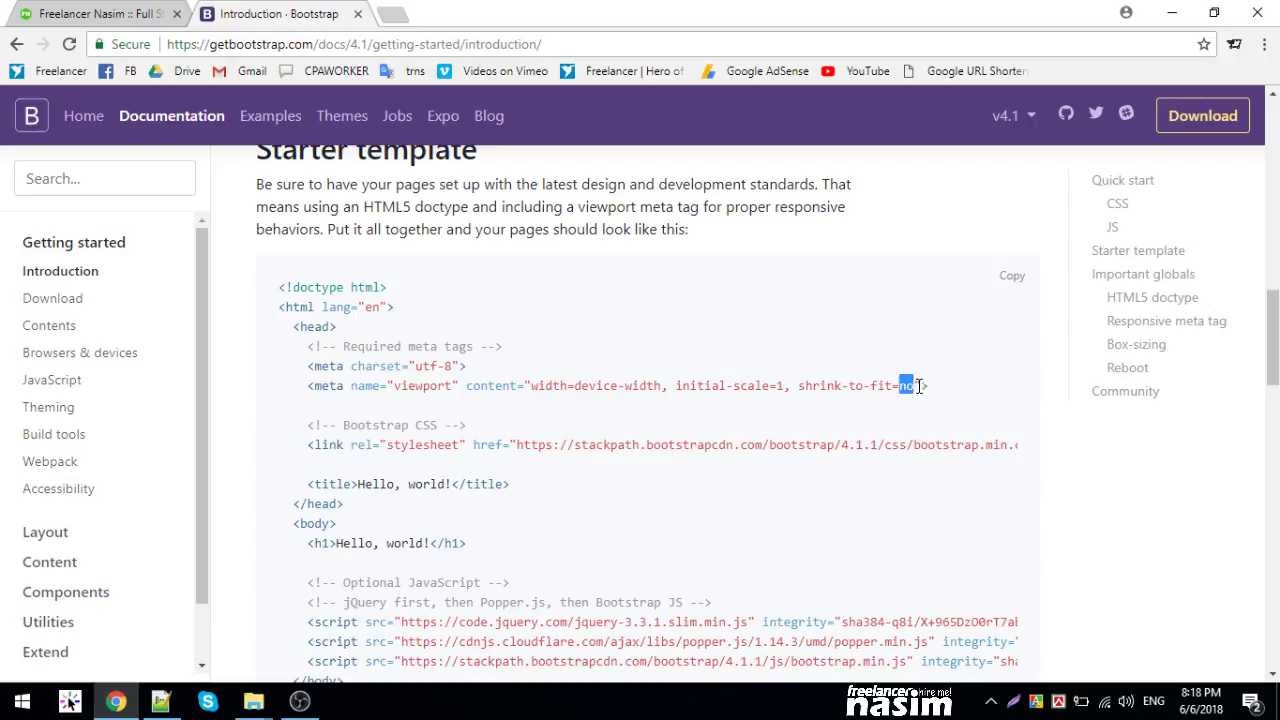
left_click(571, 527)
left_click(161, 700)
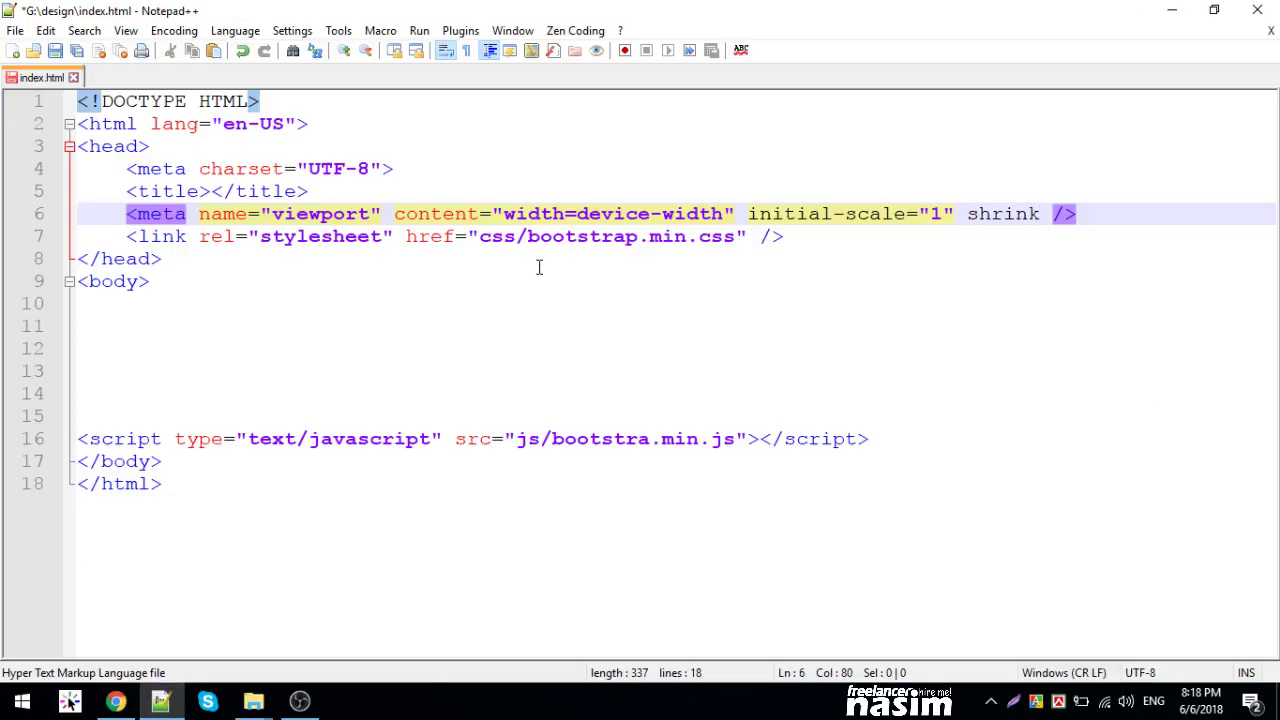
type("-to")
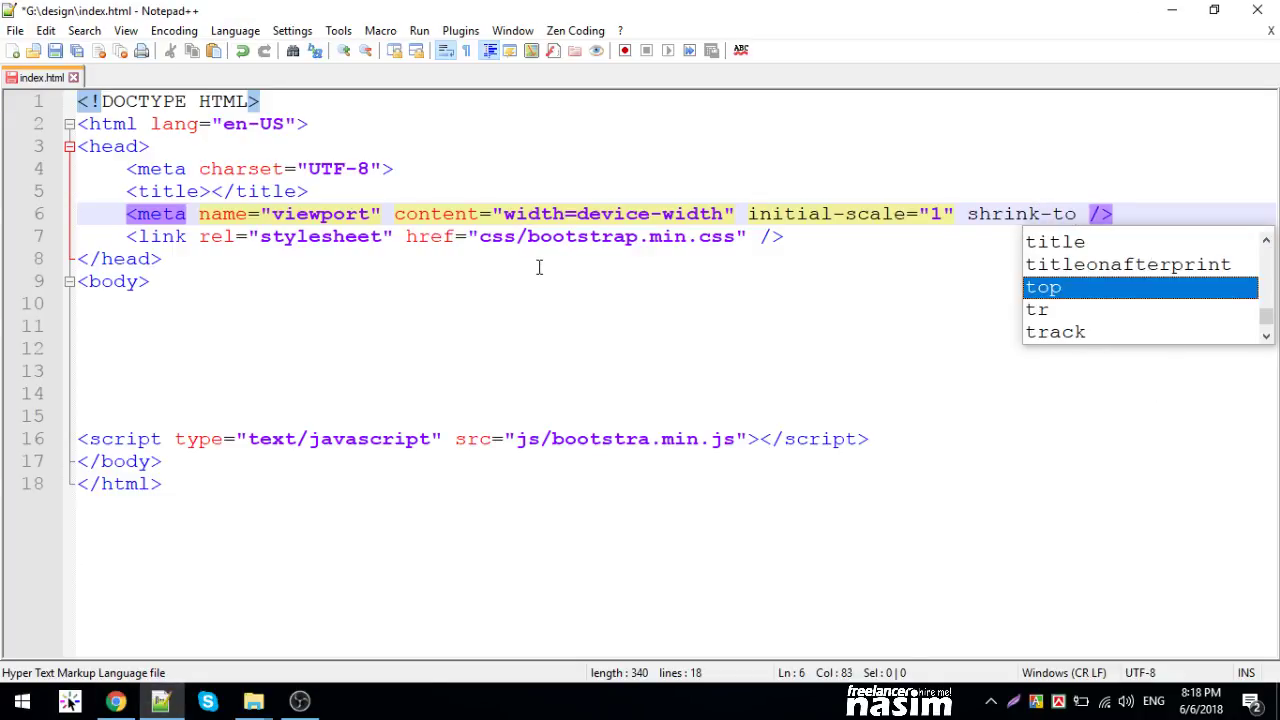
key("Escape")
type("-fi")
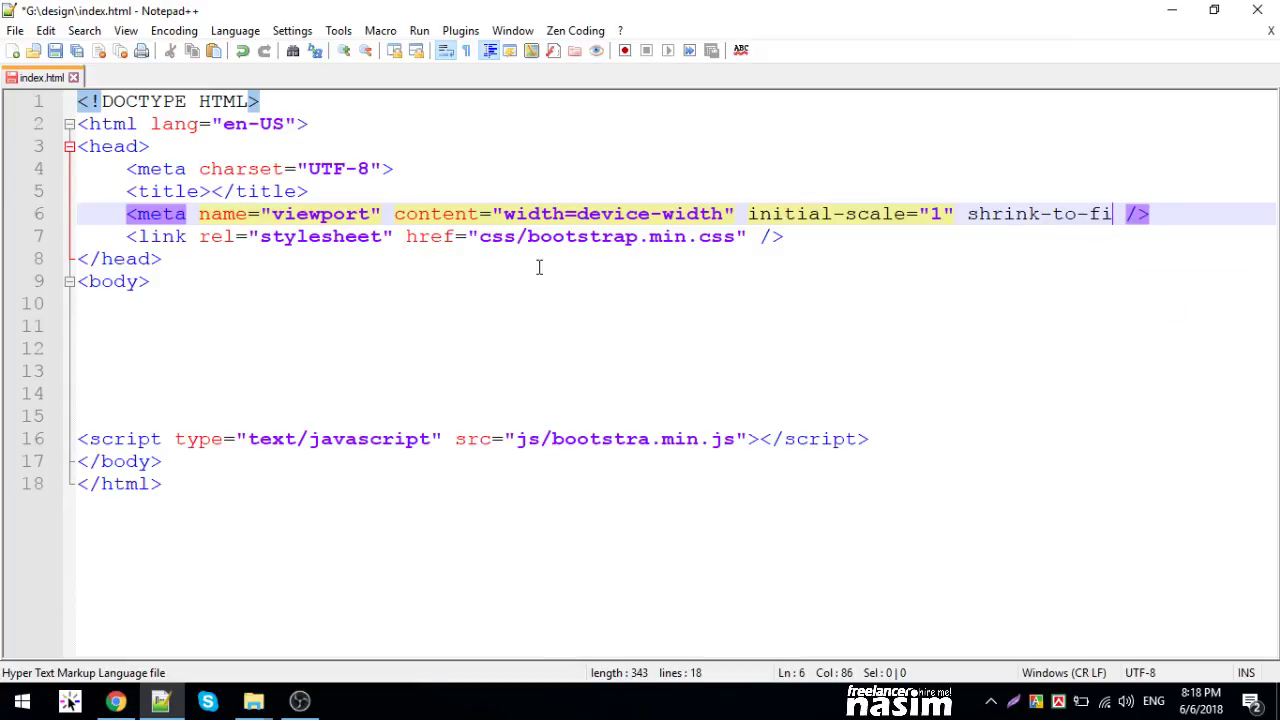
type("r")
key("BackSpace")
type("t")
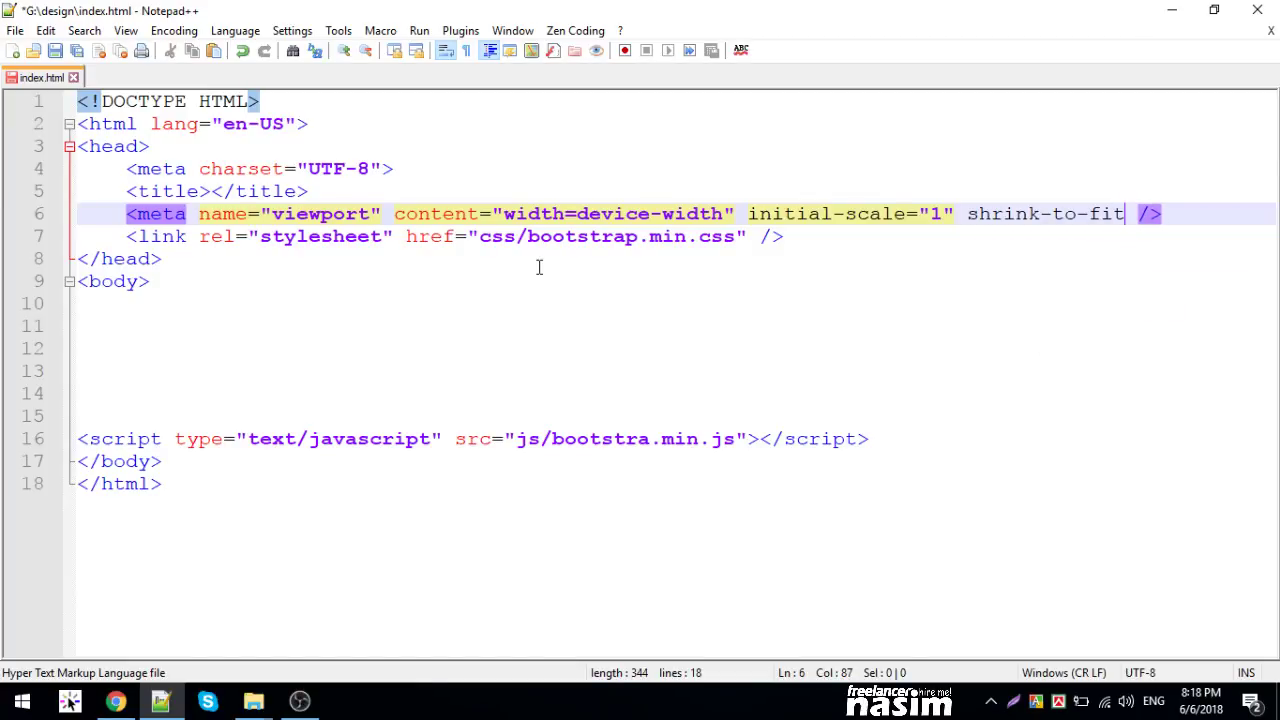
type("=\"")
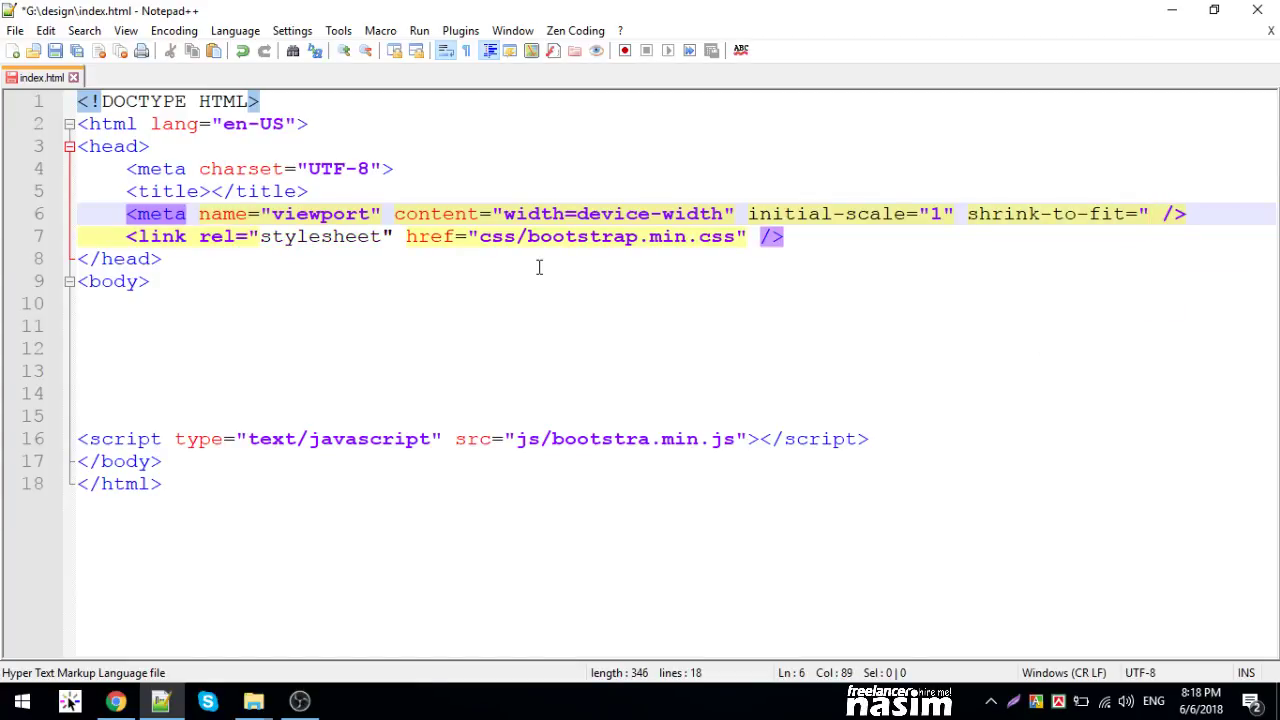
type("\"no")
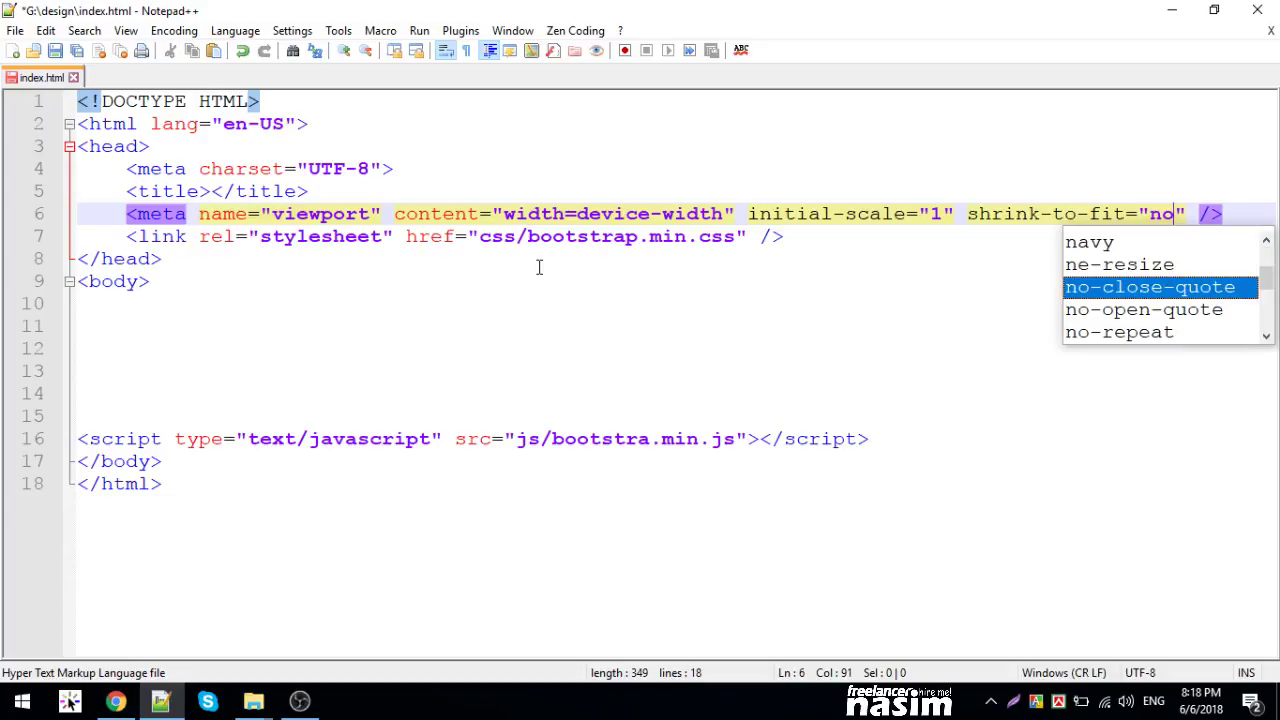
key("ctrl+s")
- Compare the finished viewport tag against Bootstrap's starter template
left_click(117, 701)
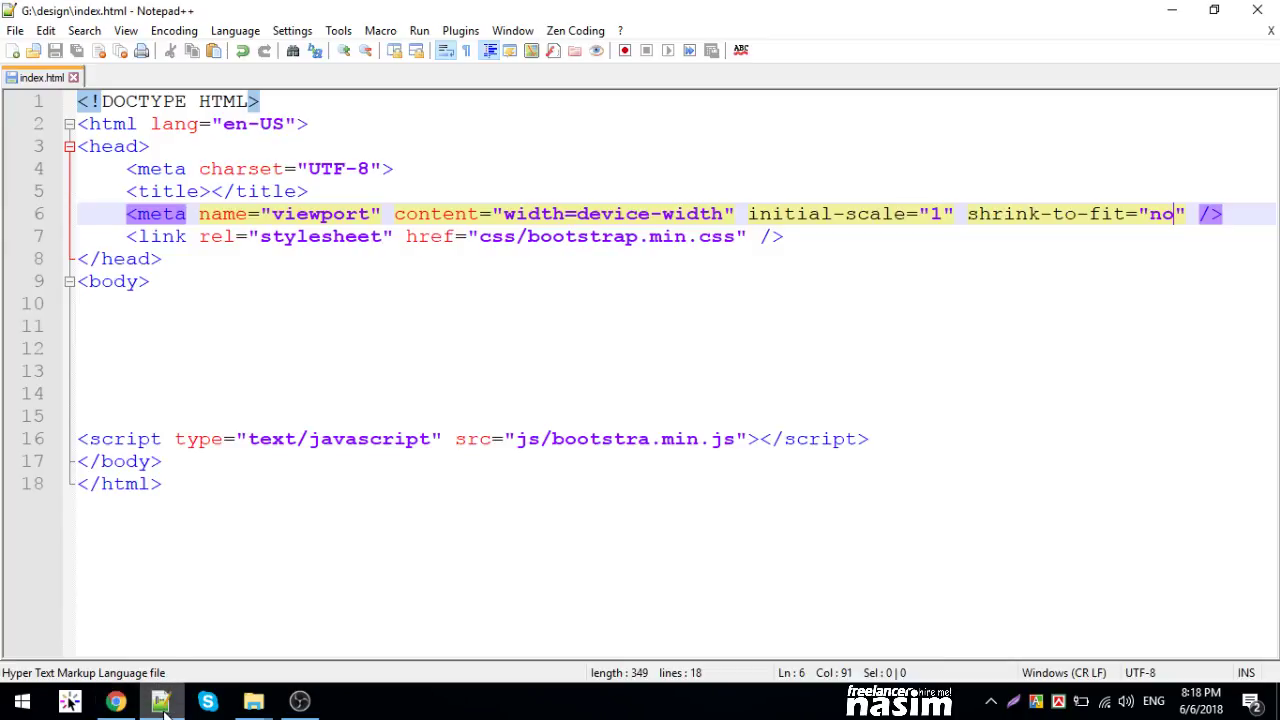
left_click(160, 701)
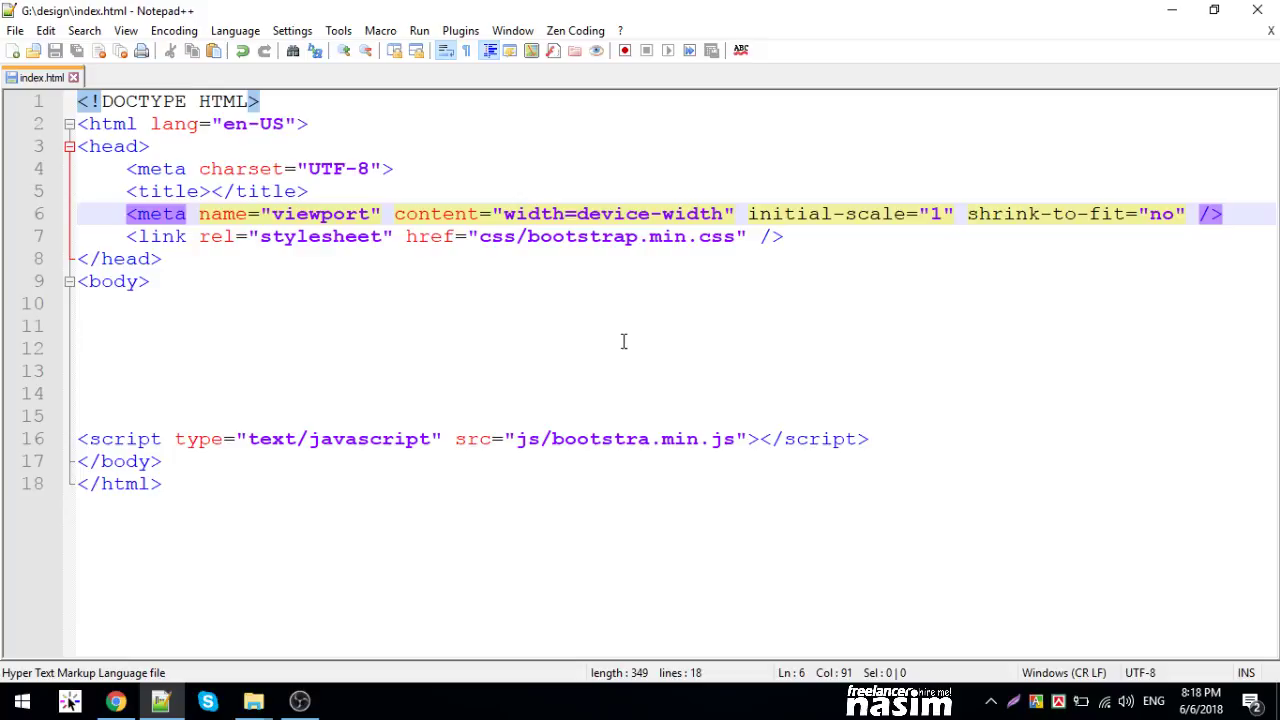
left_click(117, 701)
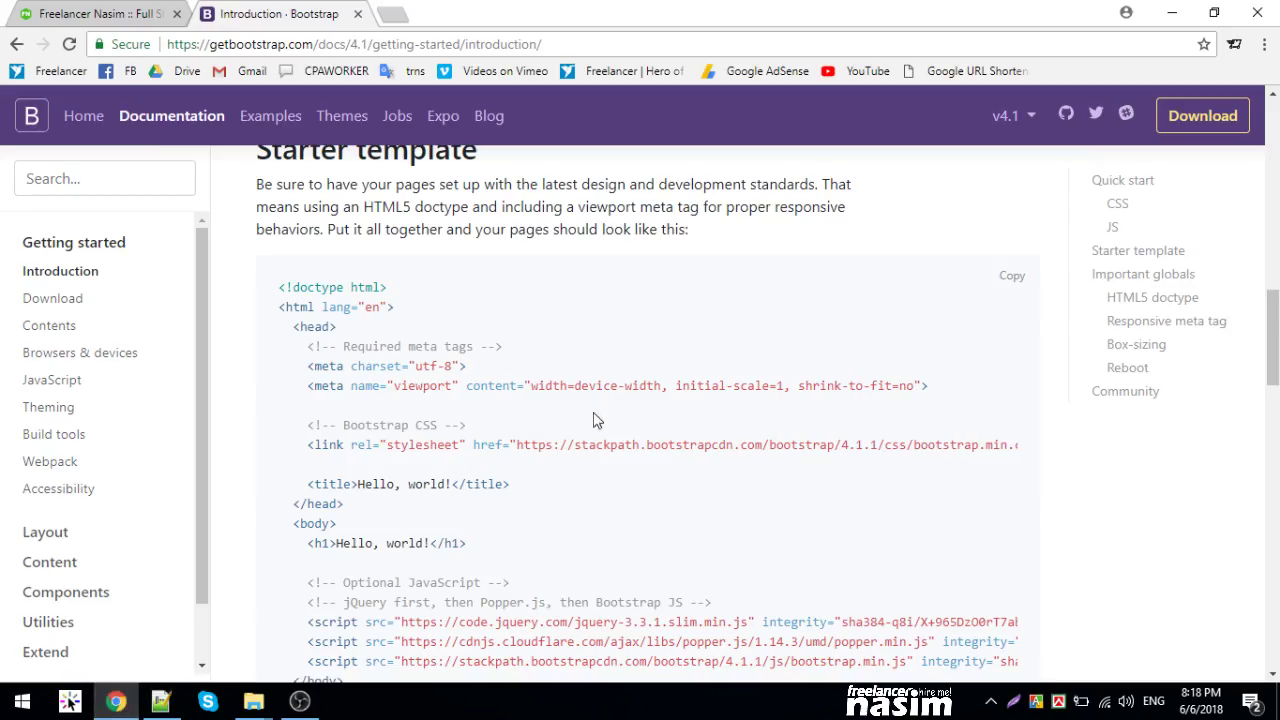
left_click(160, 701)
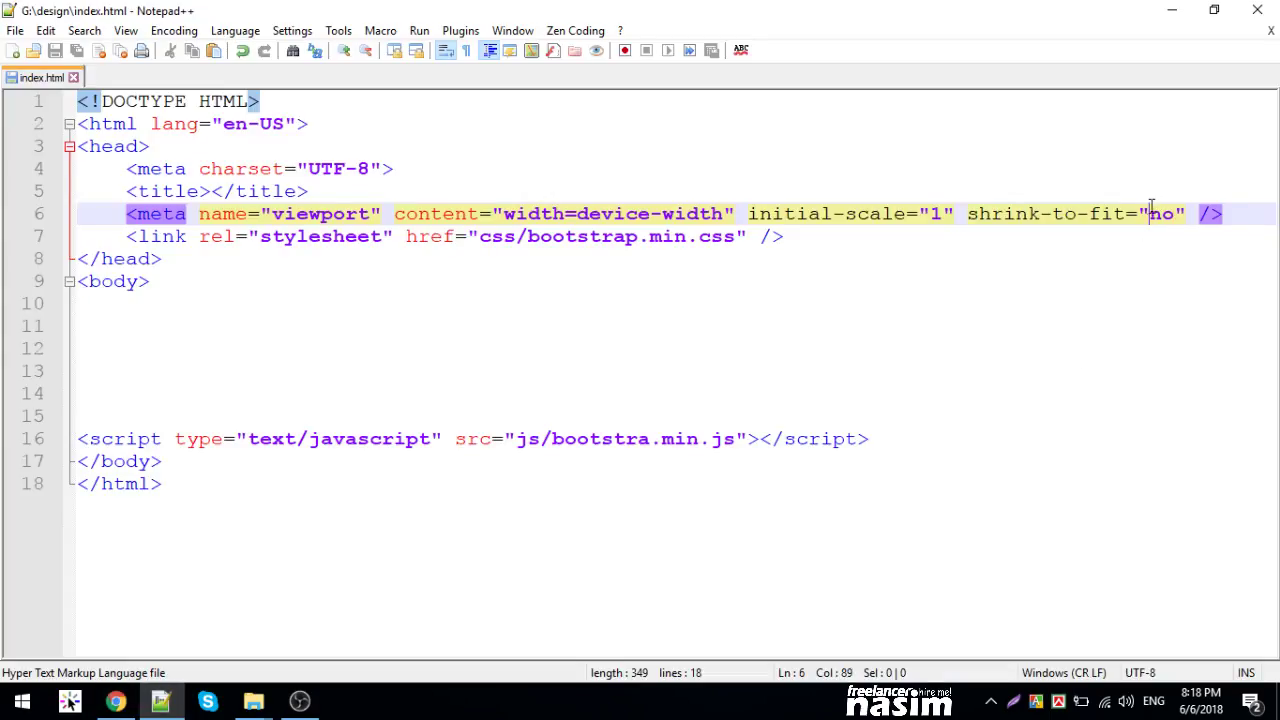
- Add an <h1>HELLO</h1> heading inside the body and save index.html
left_click(1016, 214)
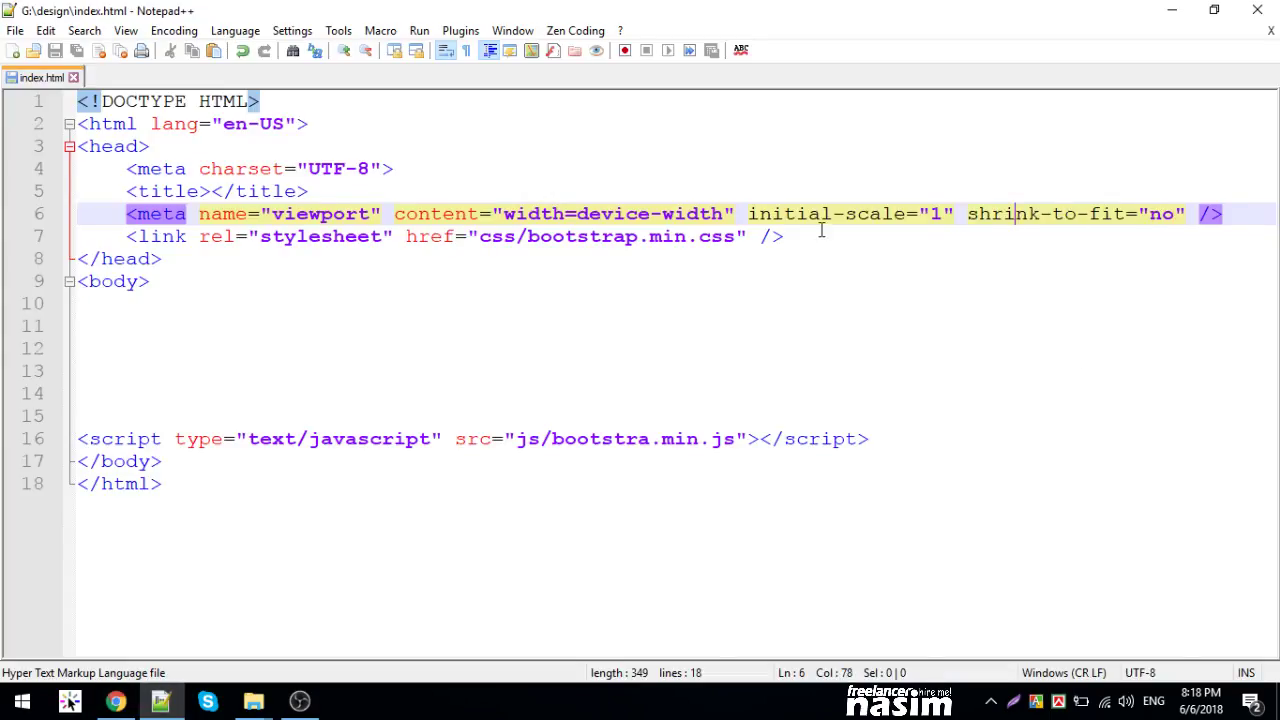
left_click(485, 253)
left_click(220, 305)
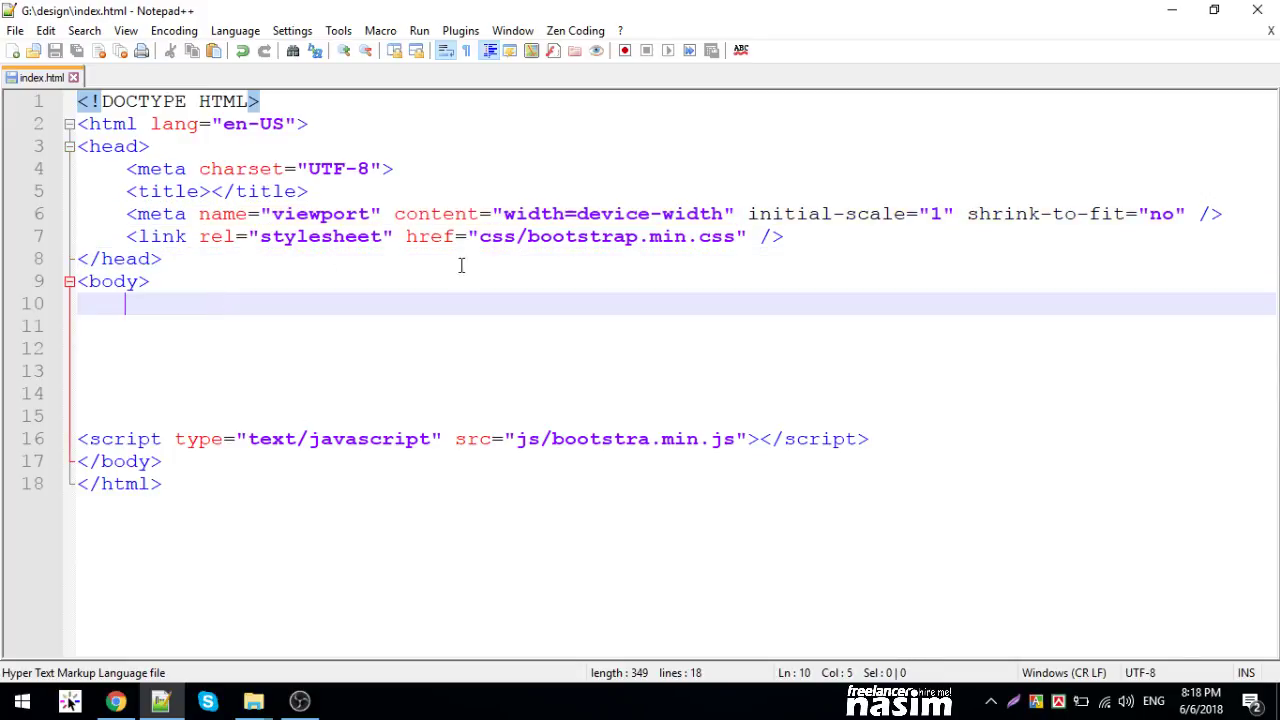
left_click(194, 381)
left_click(157, 348)
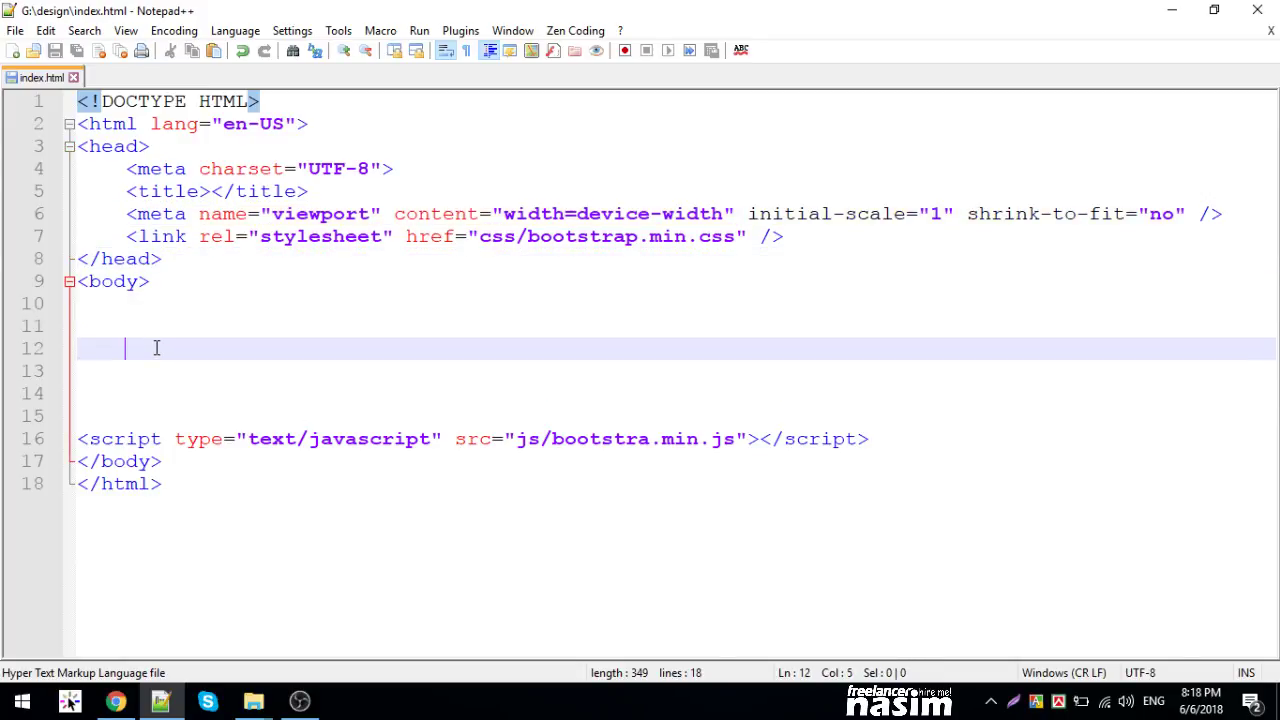
type("h1")
key("ctrl+e")
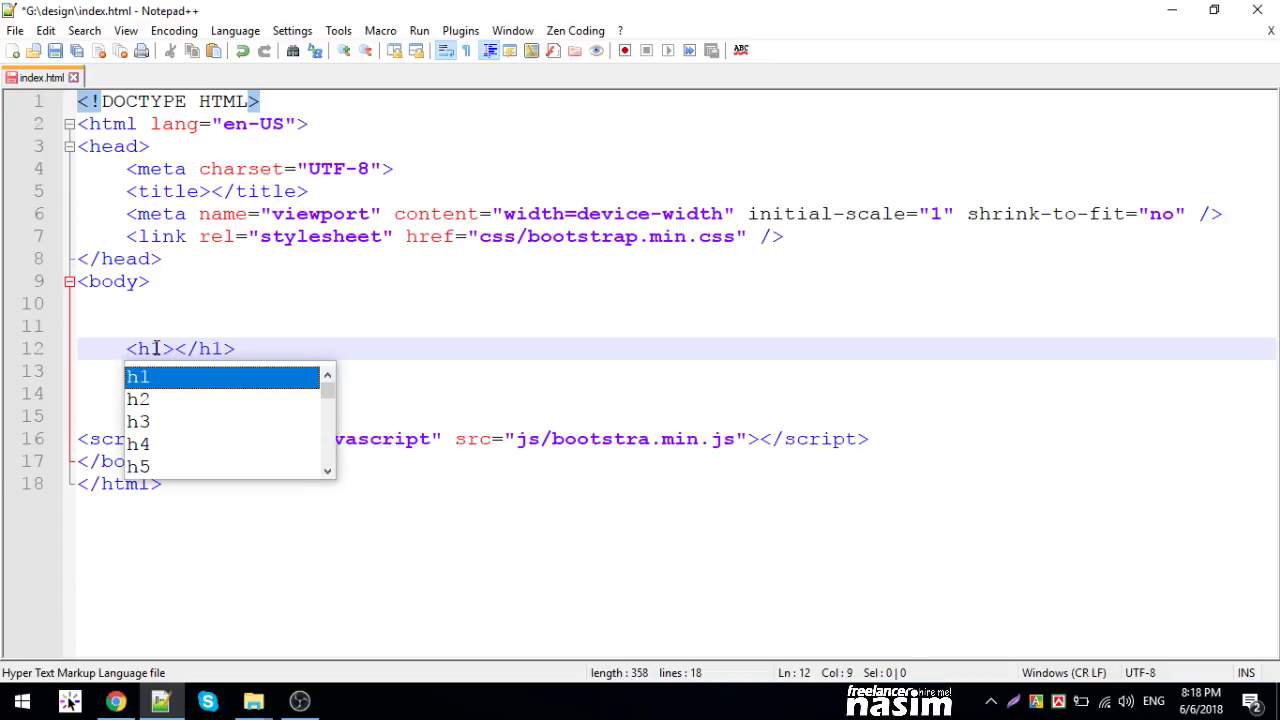
type("HELLO")
key("ctrl+s")
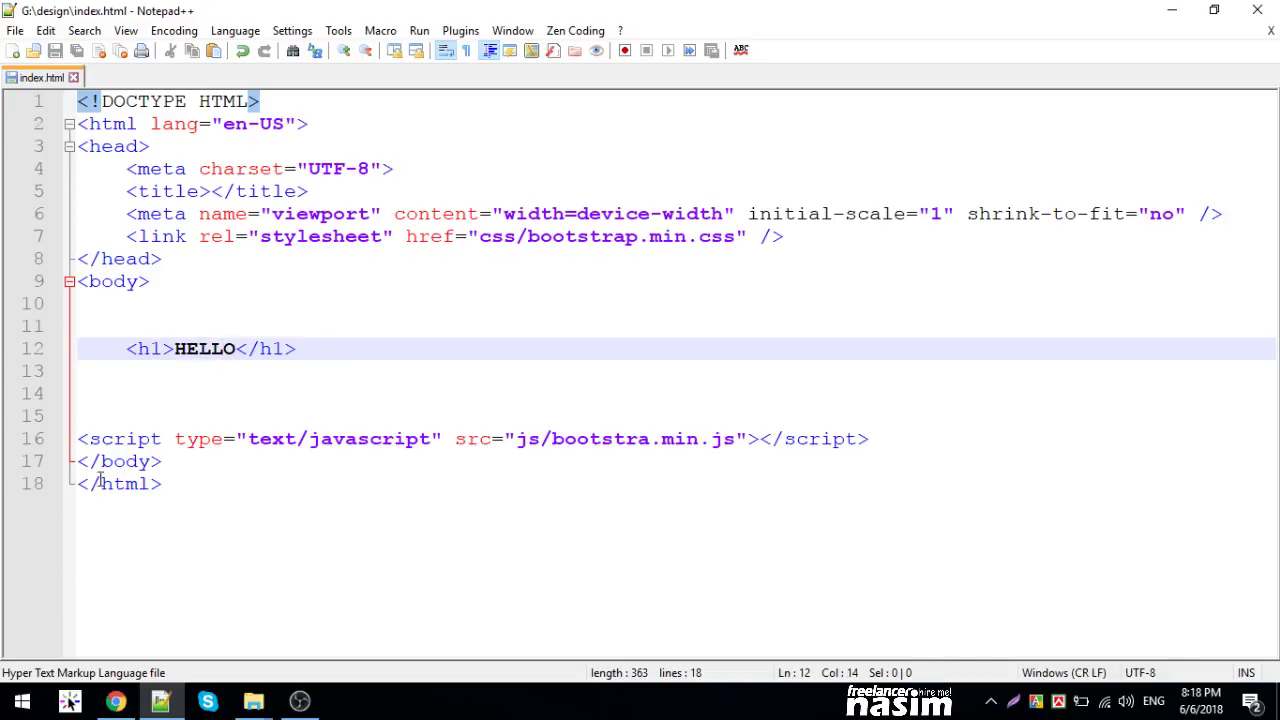
left_click(419, 30)
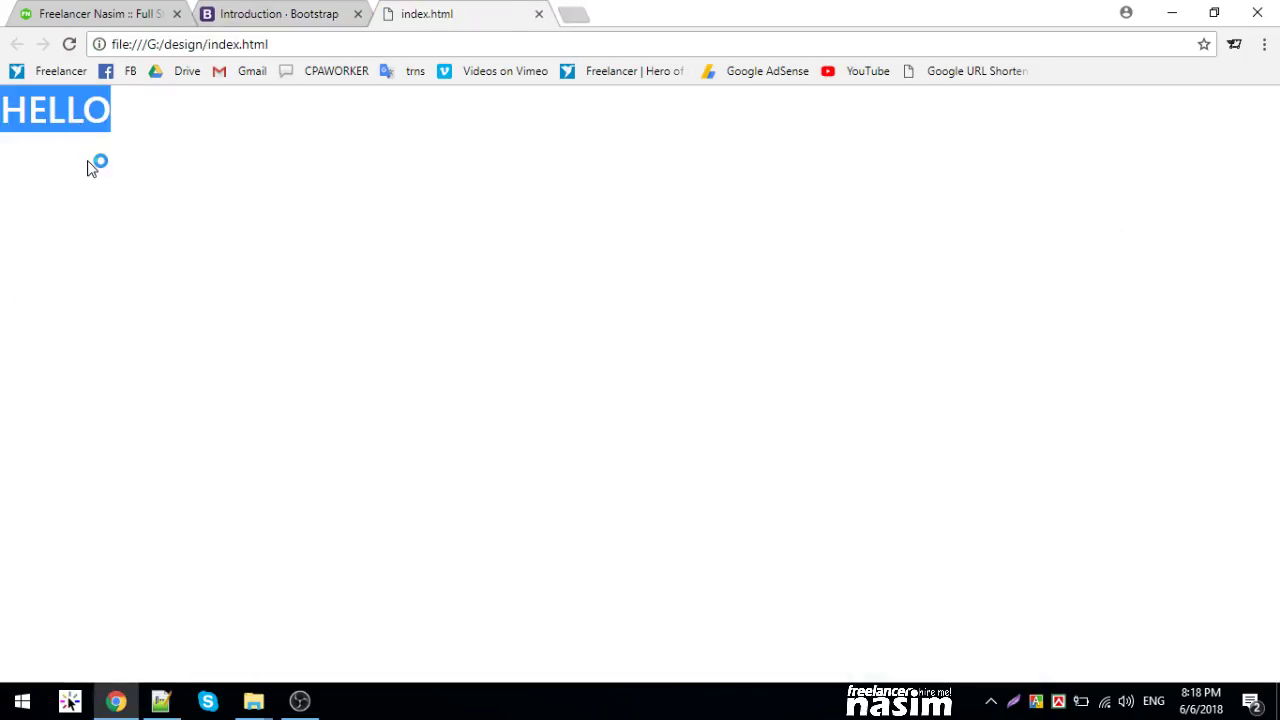
- Inspect the HELLO heading's Bootstrap styles in Chrome DevTools, then close DevTools
right_click(70, 97)
left_click(134, 326)
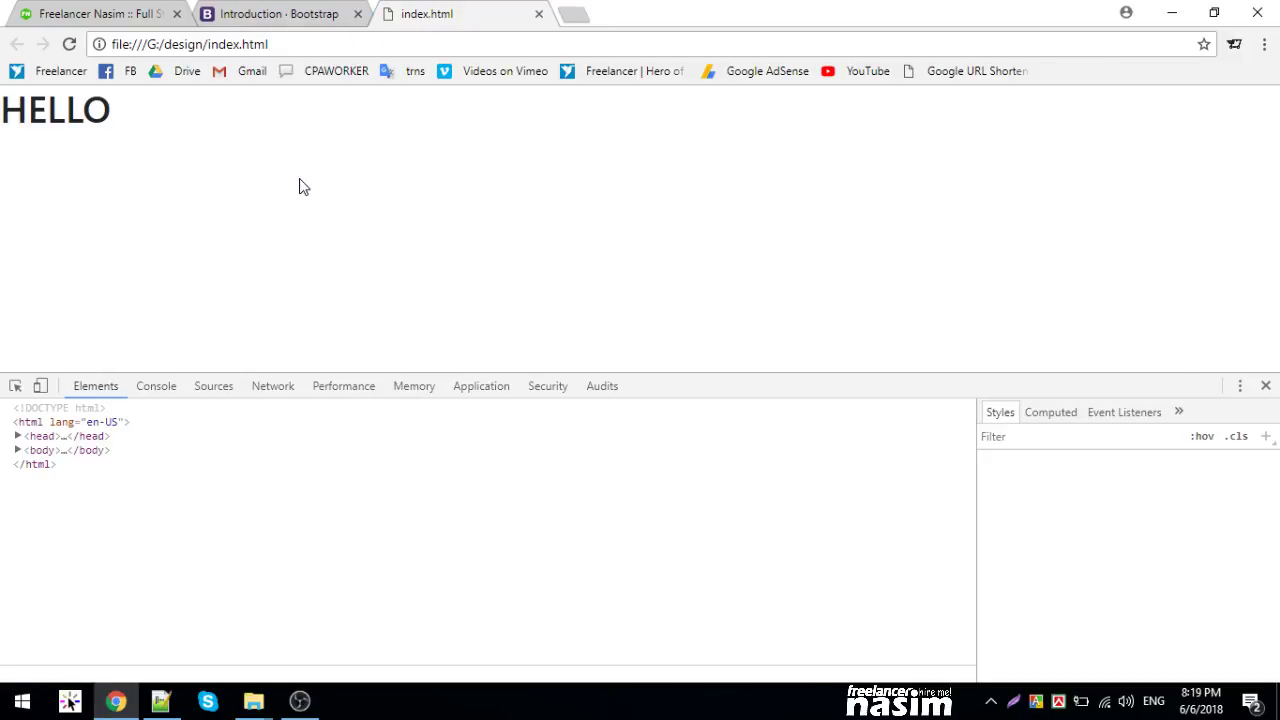
mouse_move(1060, 590)
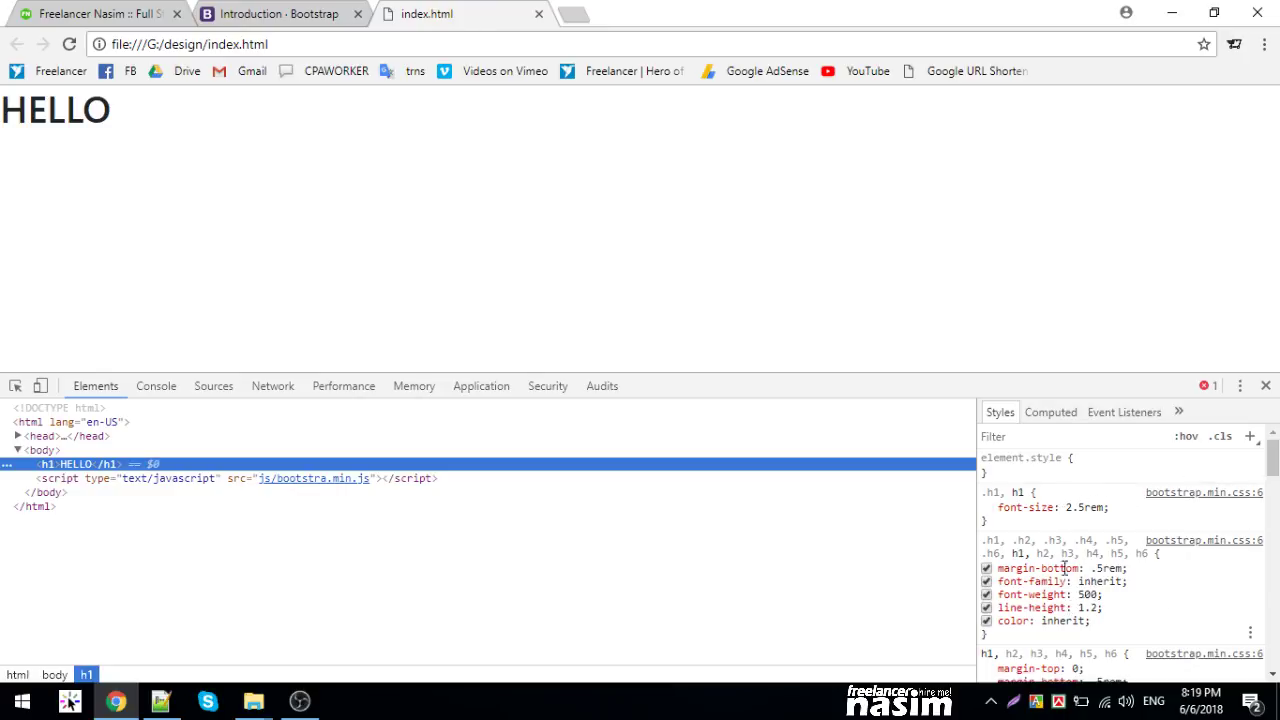
scroll(1155, 610, "down", 3)
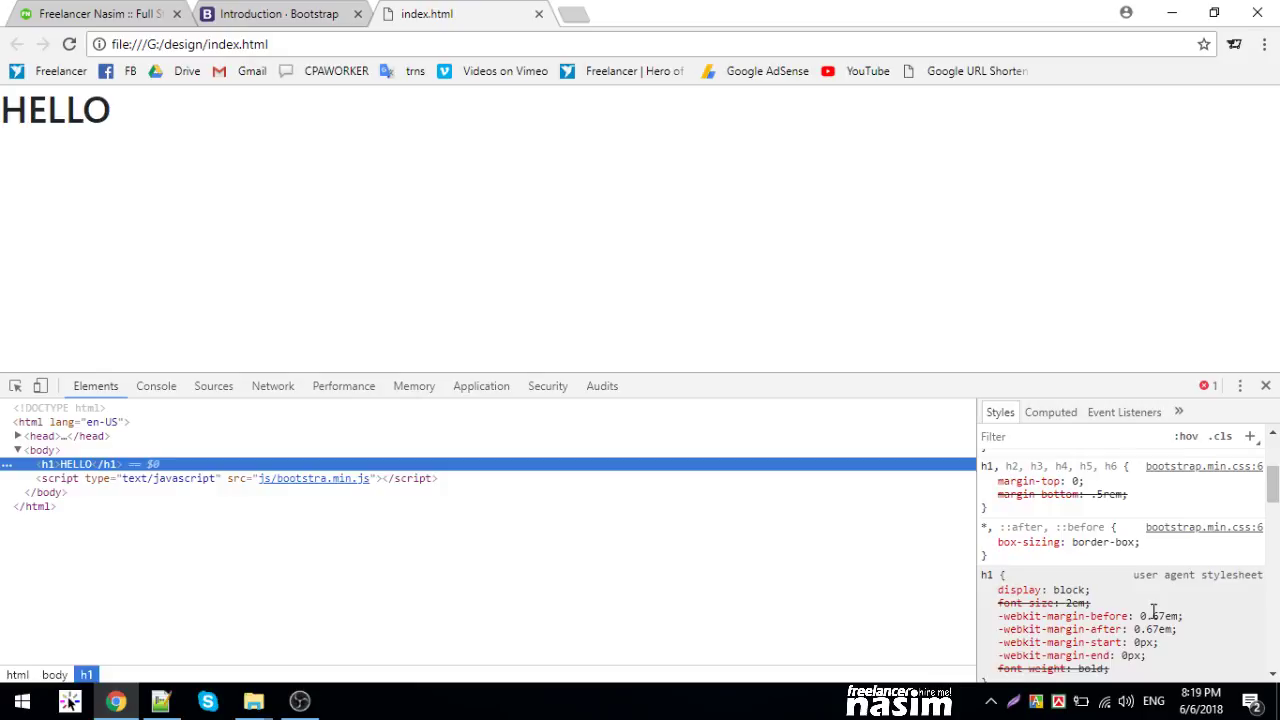
scroll(1151, 620, "down", 3)
scroll(1260, 420, "up", 8)
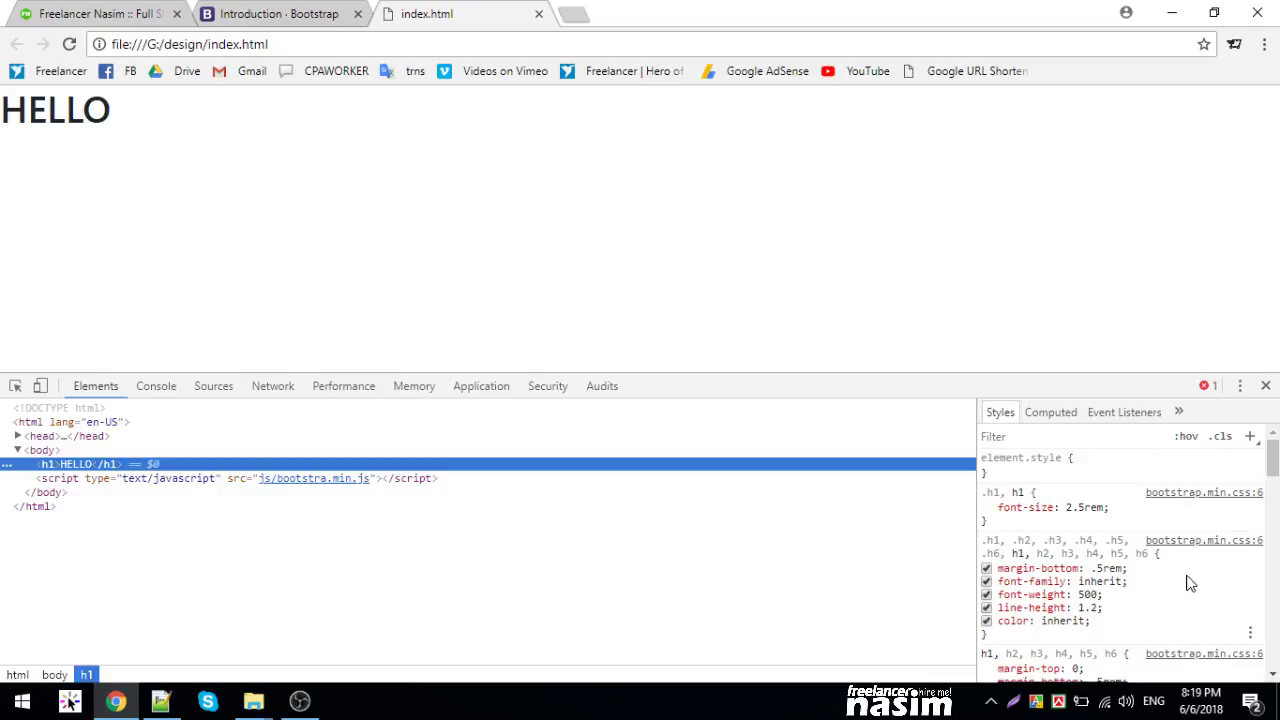
left_click(1265, 386)
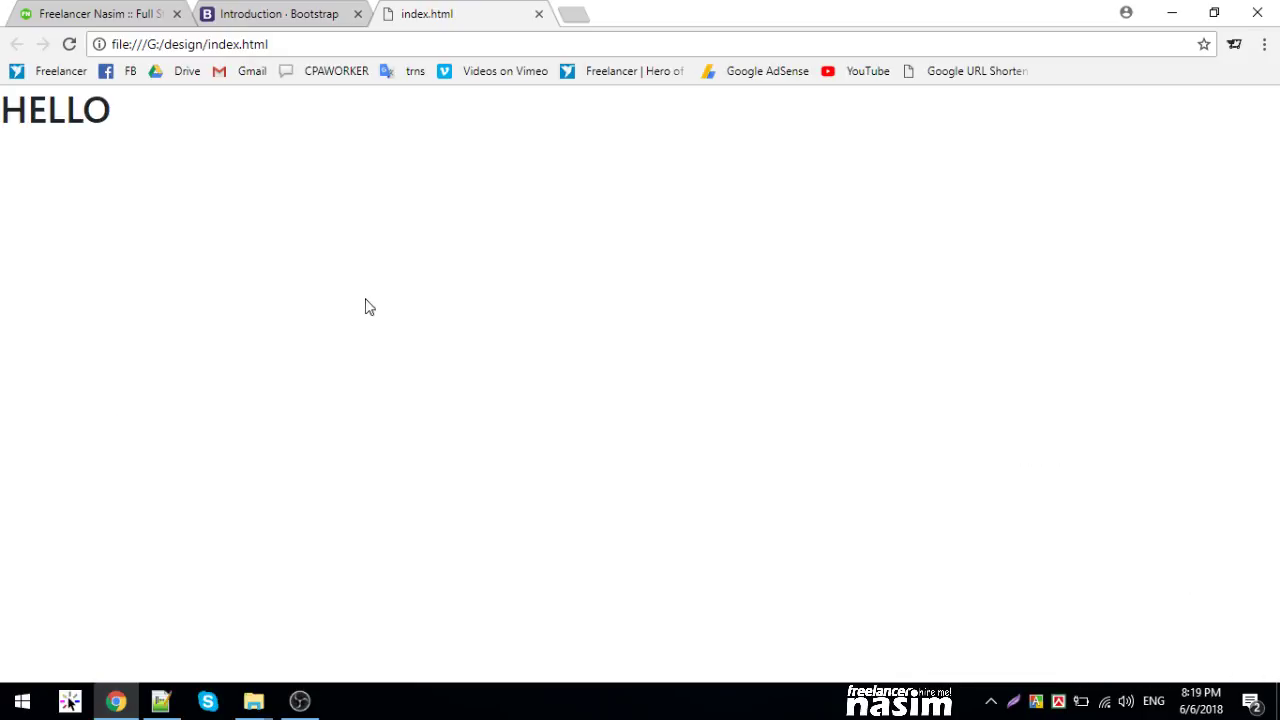
double_click(82, 109)
left_click(247, 225)
left_click(161, 701)
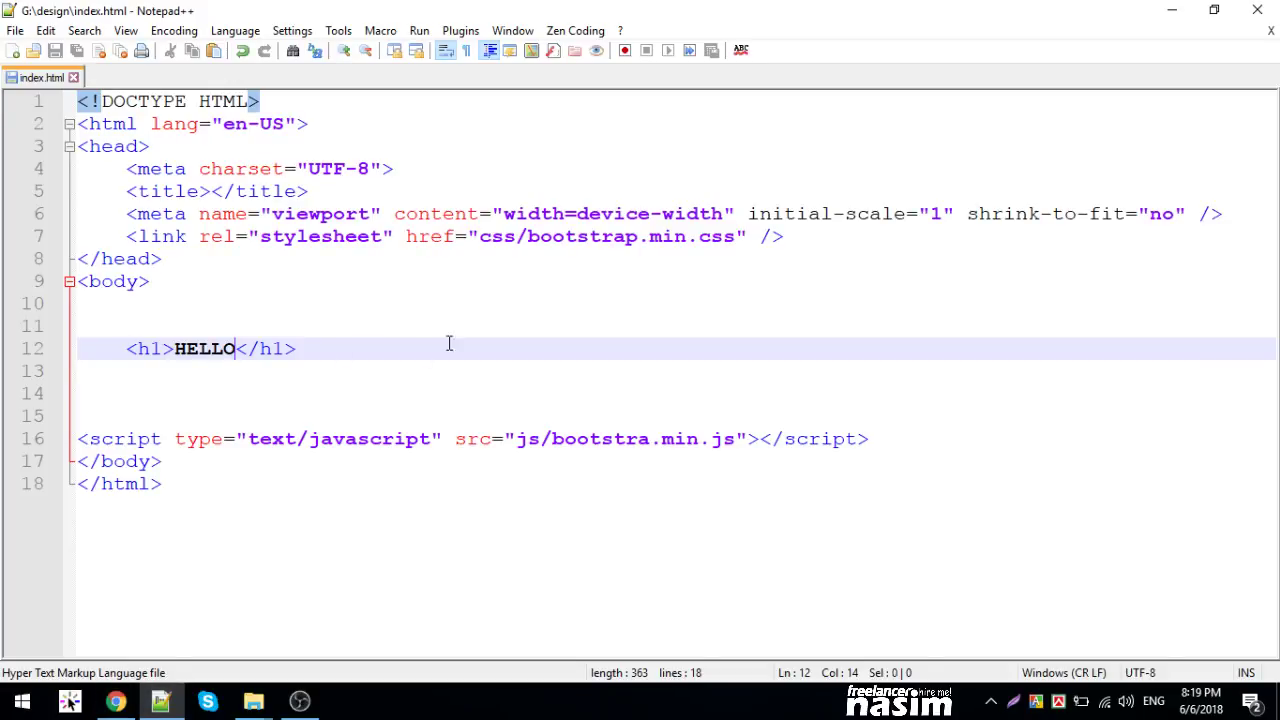
- Enter 'Bootstrap' inside the empty <title></title> on line 5 and save
left_click(279, 216)
left_click(218, 162)
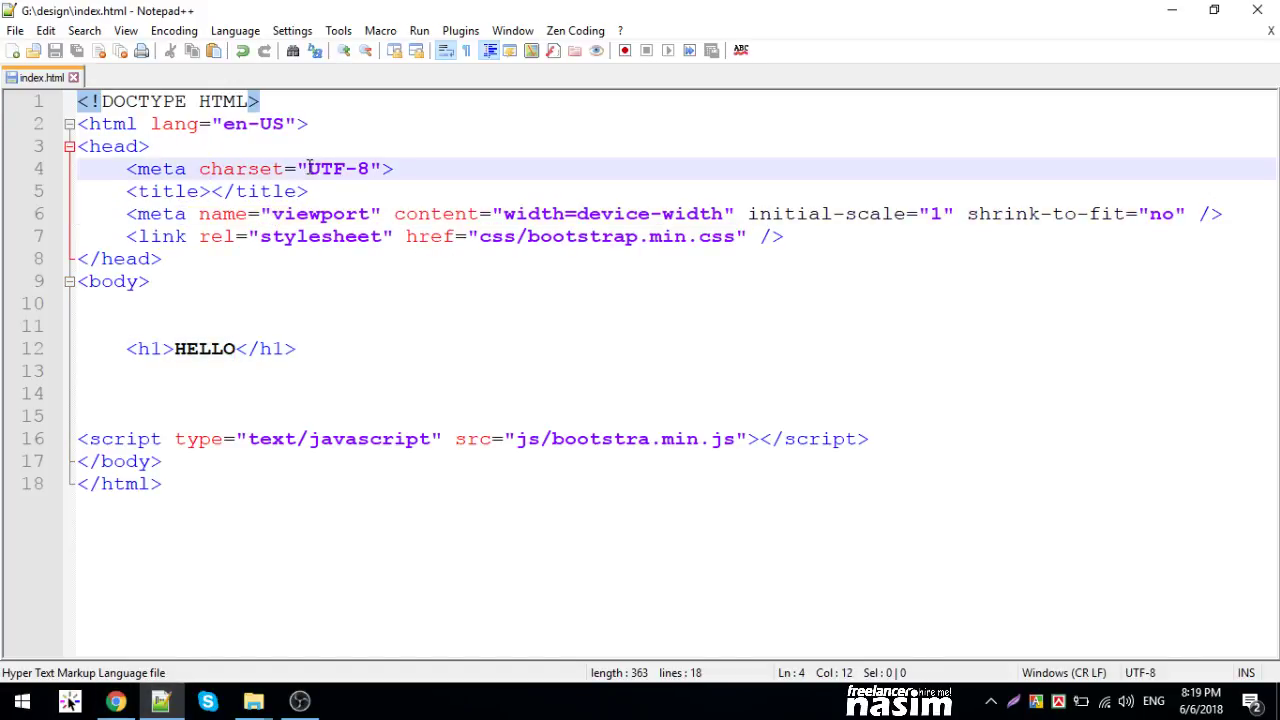
left_click(210, 191)
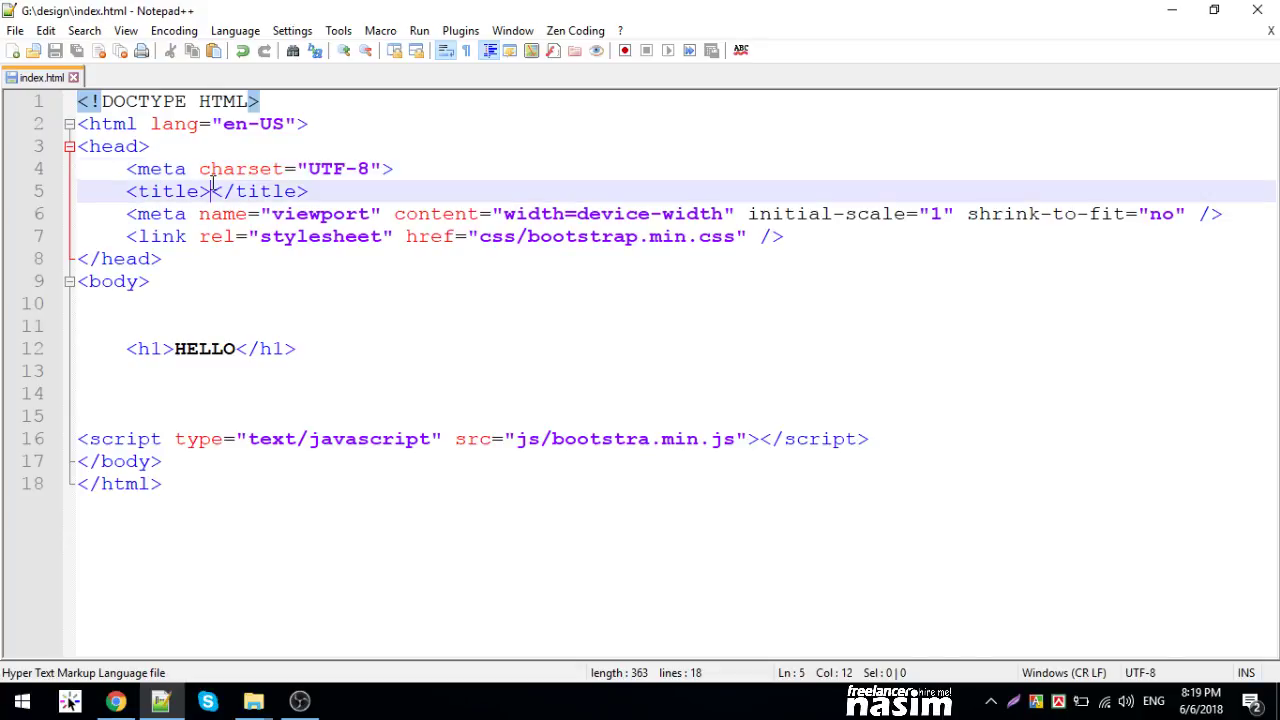
type("Boots")
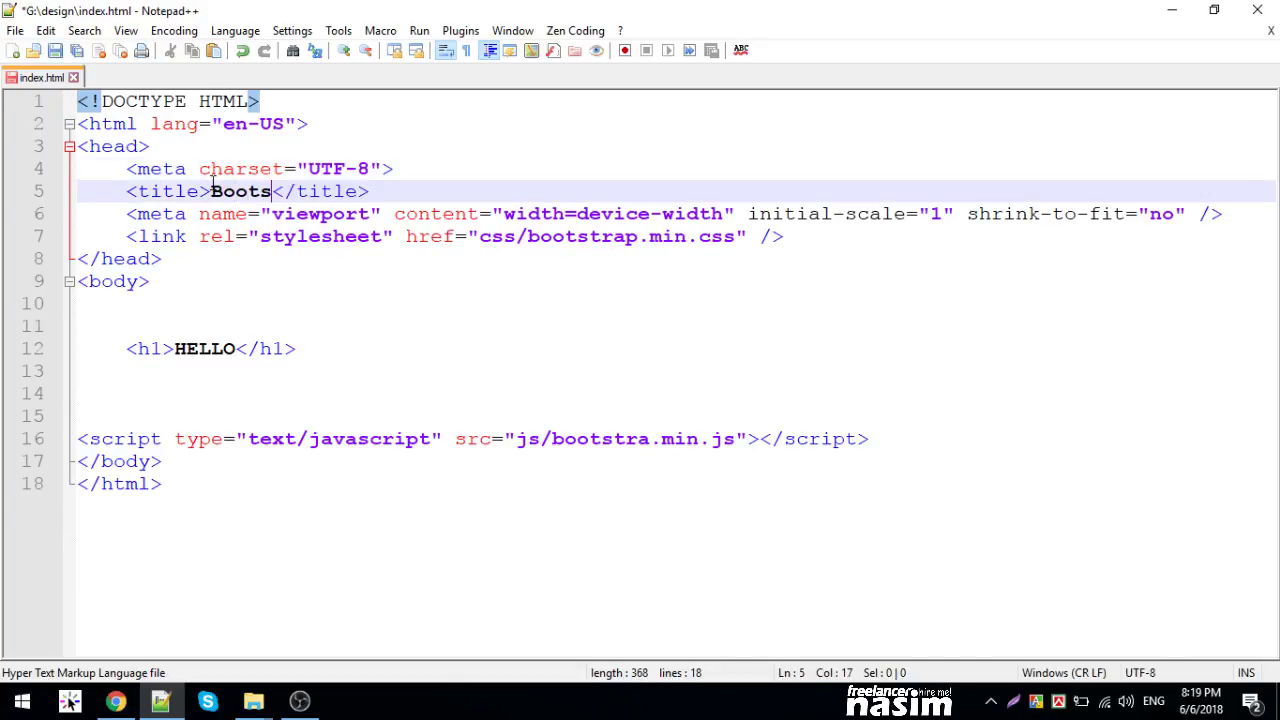
type("r")
key("BackSpace")
type("trap")
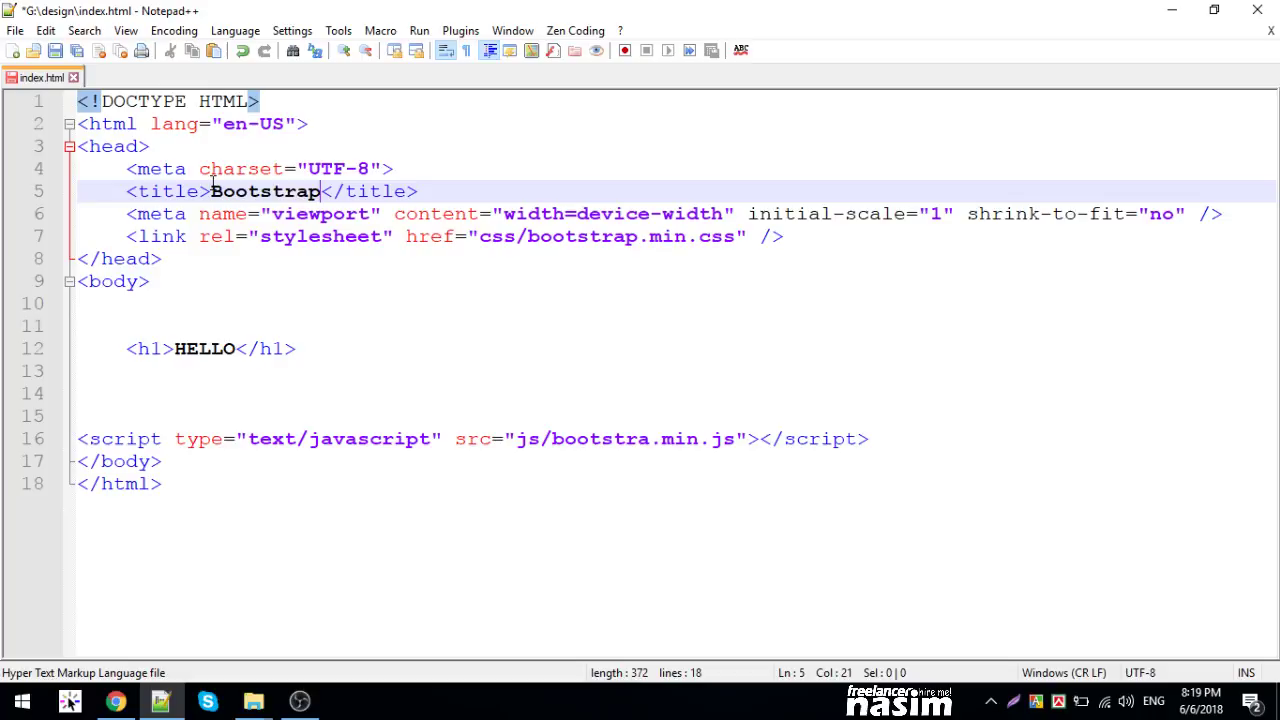
key("ctrl+s")
- Show the 'Introduction · Bootstrap' tab in Chrome with its starter template
left_click(116, 701)
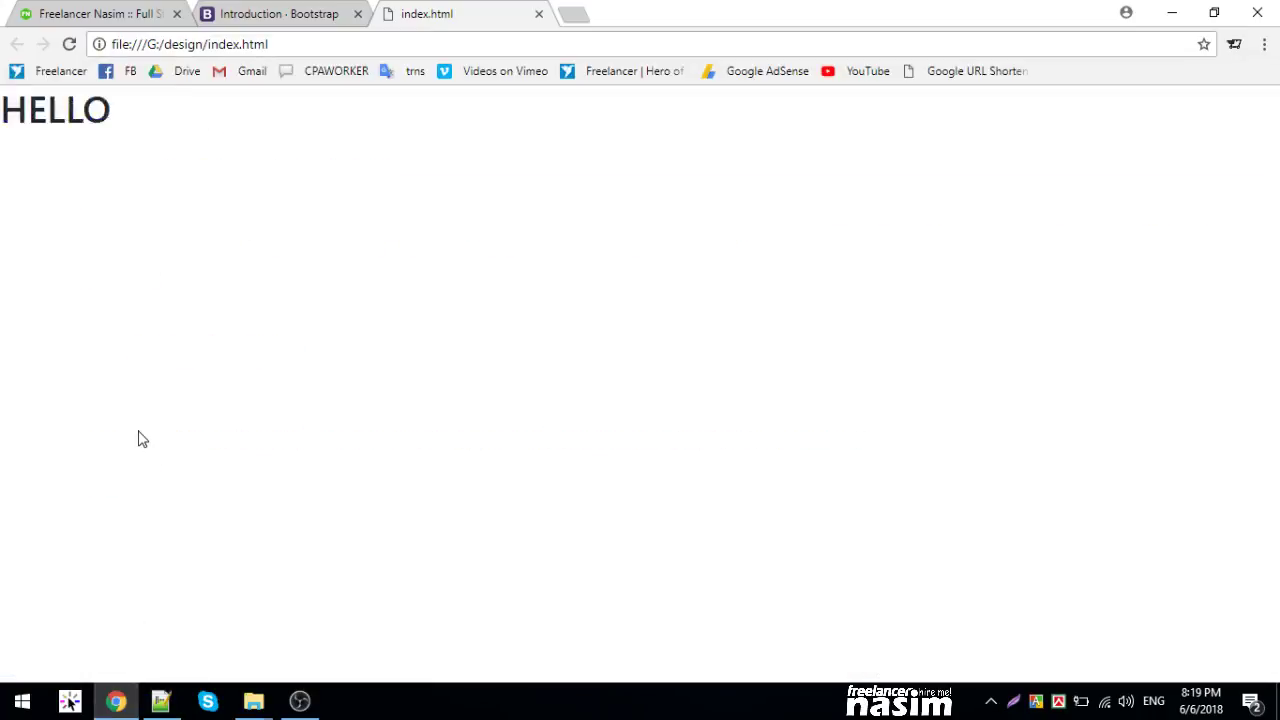
left_click(280, 13)
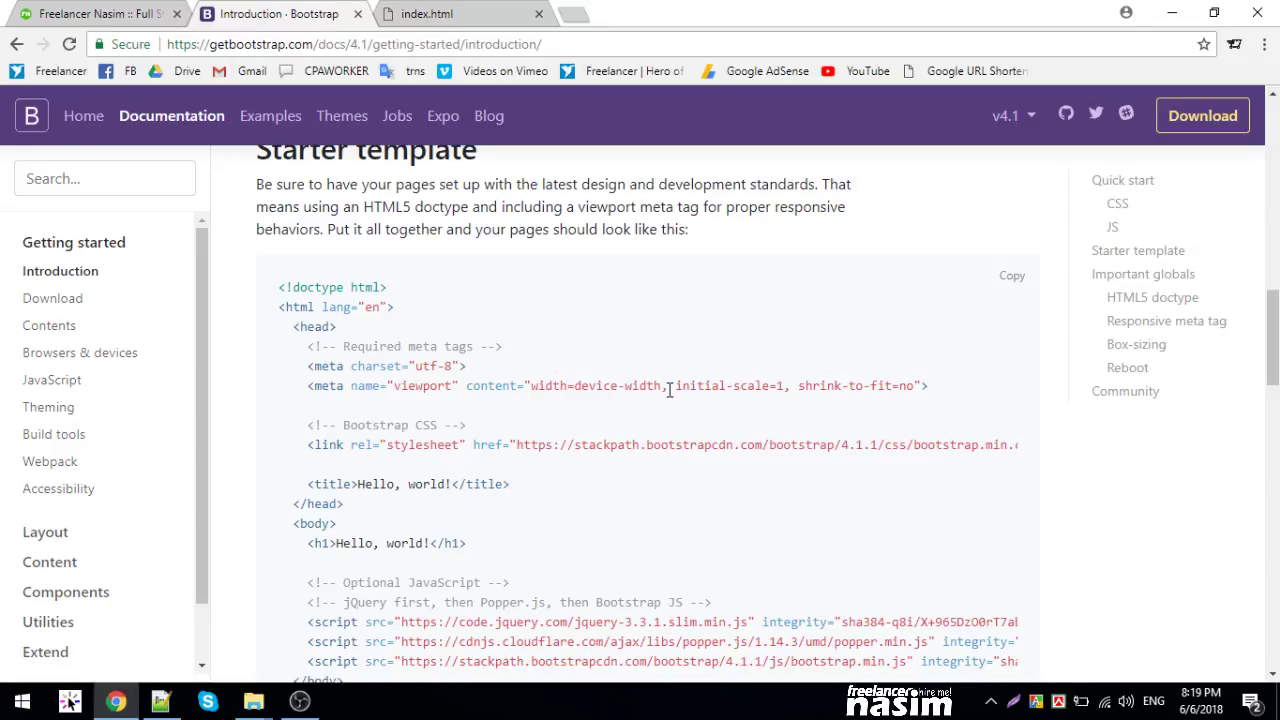
scroll(105, 443, "down", 1)
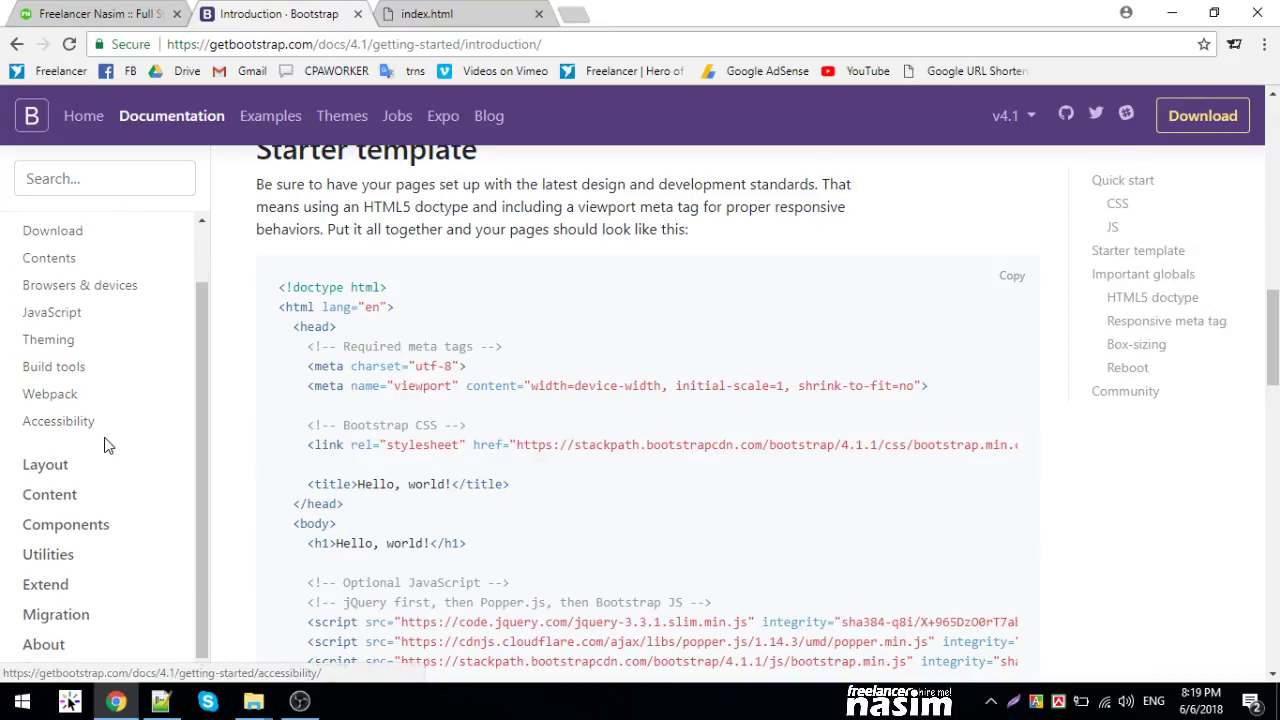
scroll(105, 443, "up", 1)
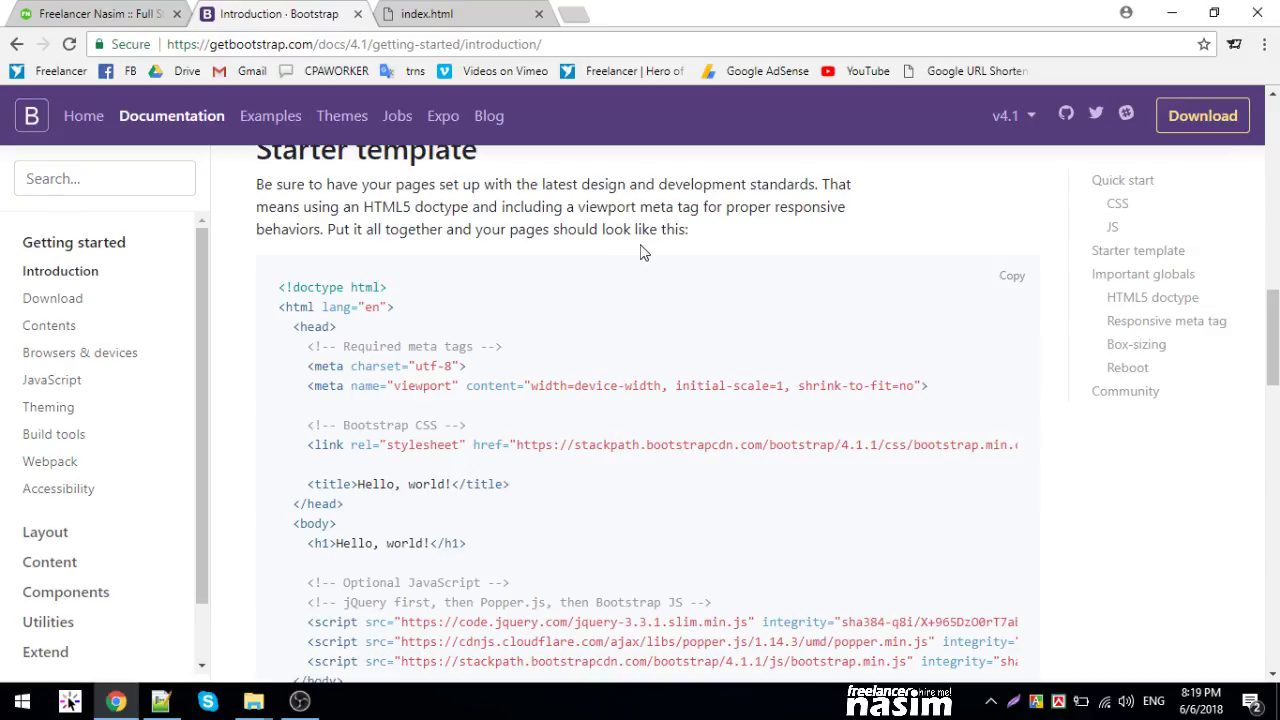
- Add a #mbtn rule with a background property on line 9 and save
left_click(160, 700)
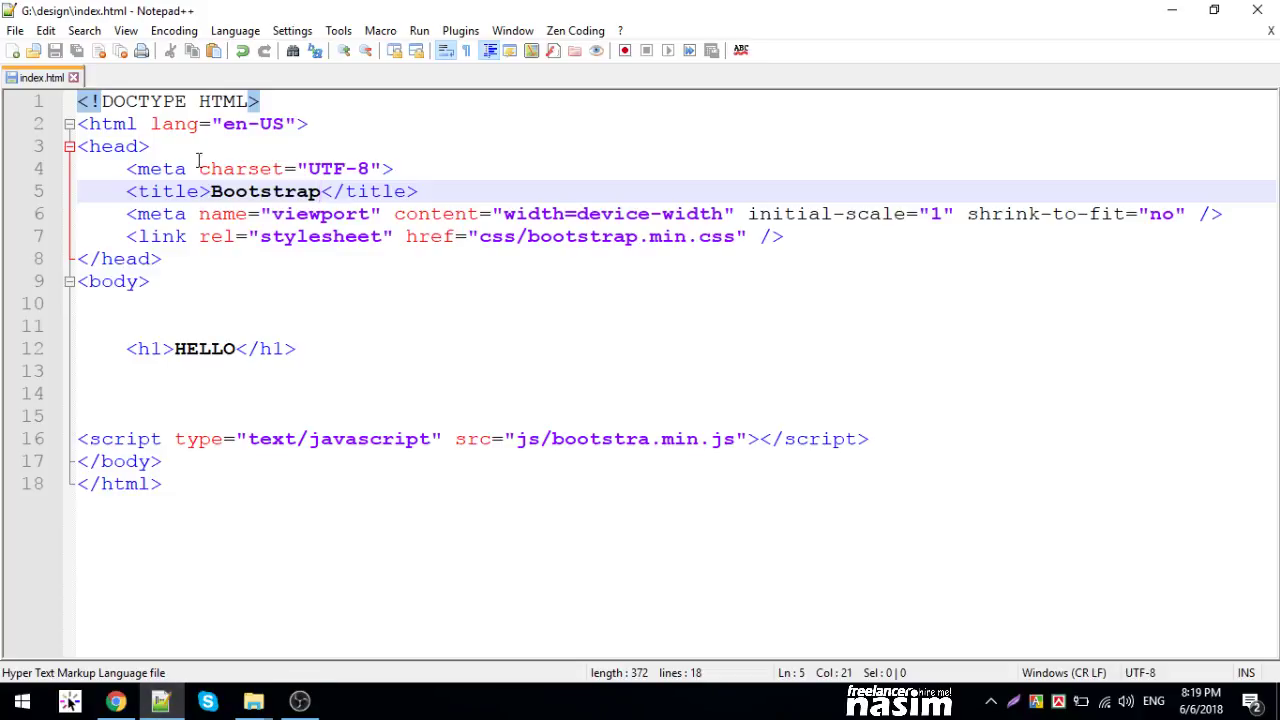
left_click(808, 240)
key("Return")
key("Return")
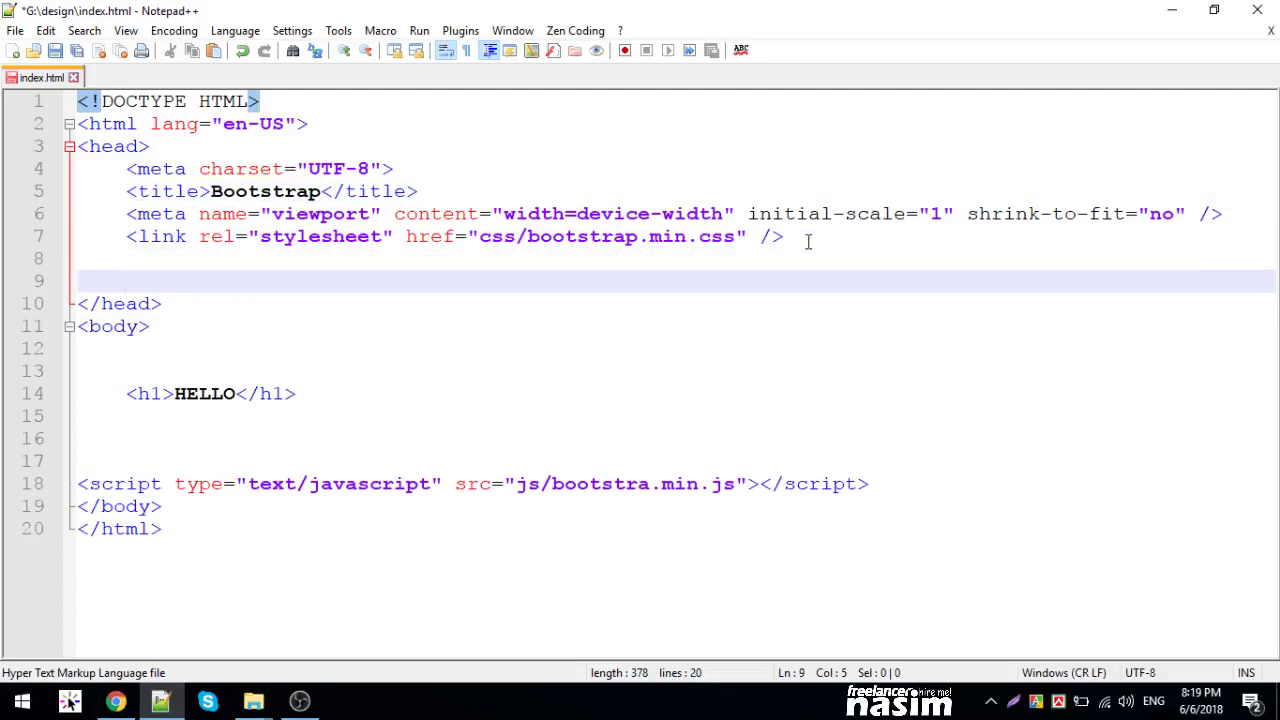
type("bu")
key("BackSpace")
key("BackSpace")
type("myb")
type("tn")
key("BackSpace")
key("BackSpace")
key("BackSpace")
key("BackSpace")
key("BackSpace")
type("#")
type("my")
key("BackSpace")
type("bt")
key("BackSpace")
key("BackSpace")
type("btn ")
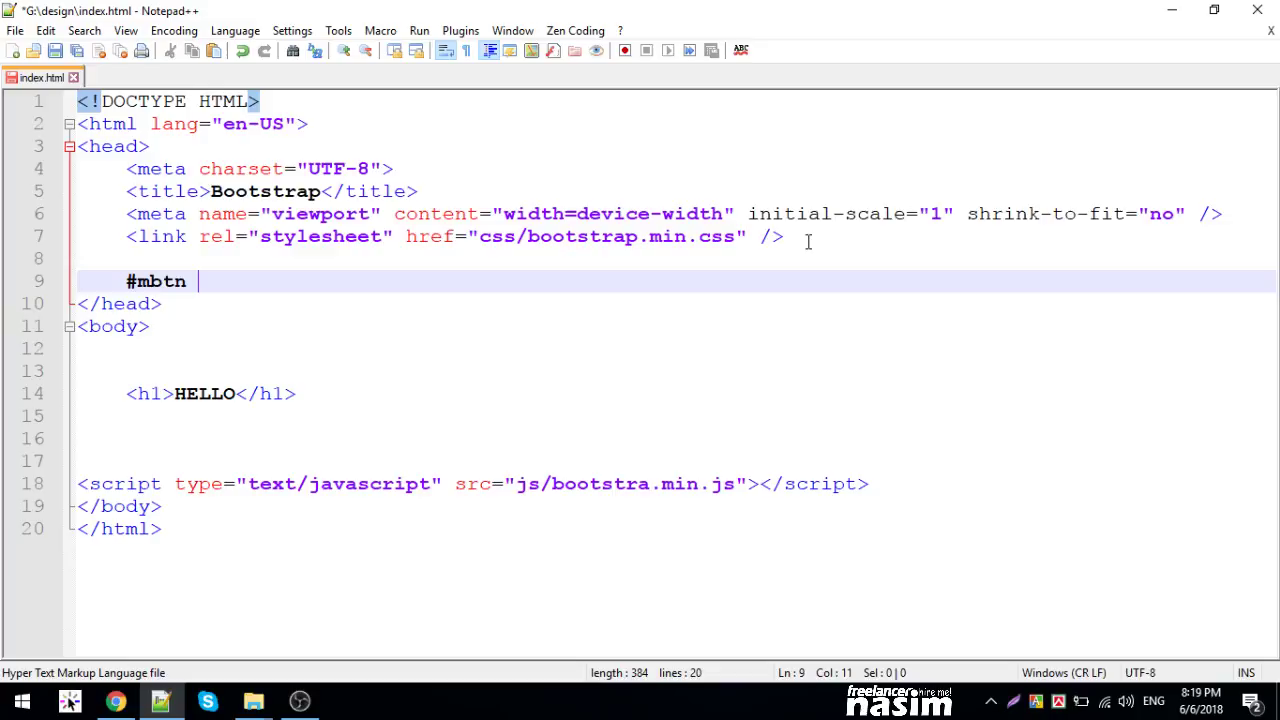
type("{}")
type("back")
key("Return")
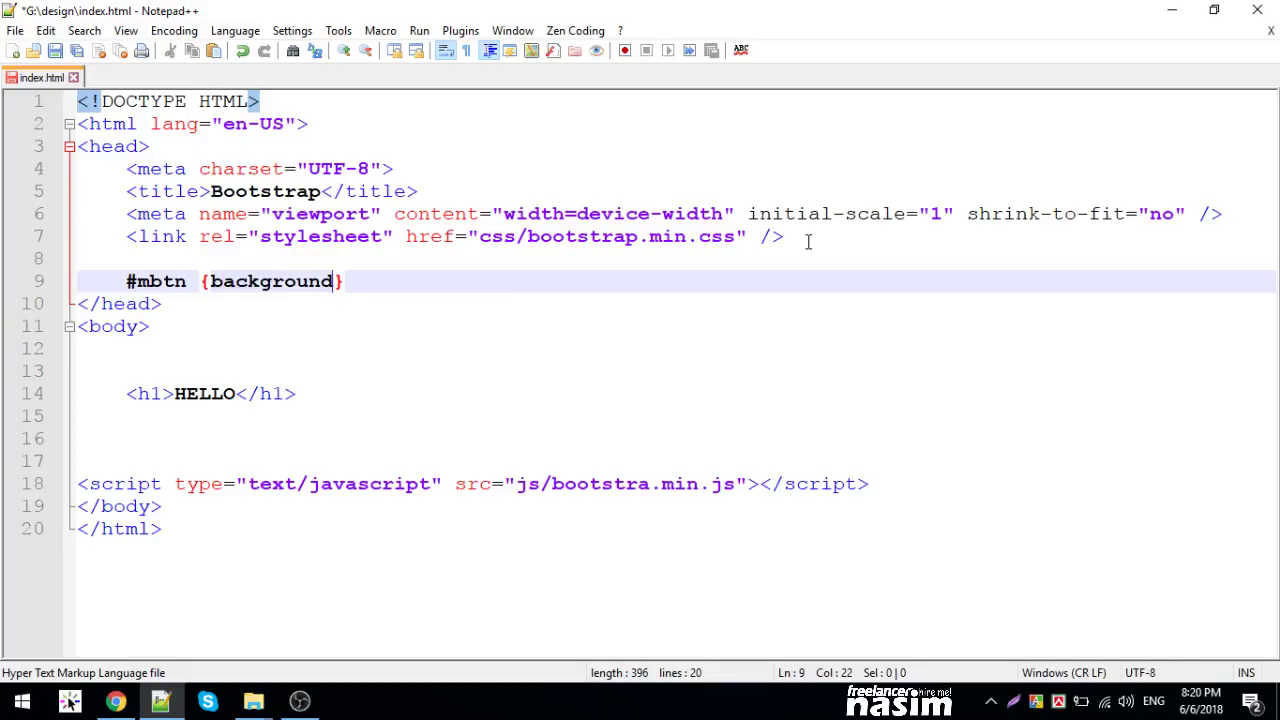
type(":orange;c")
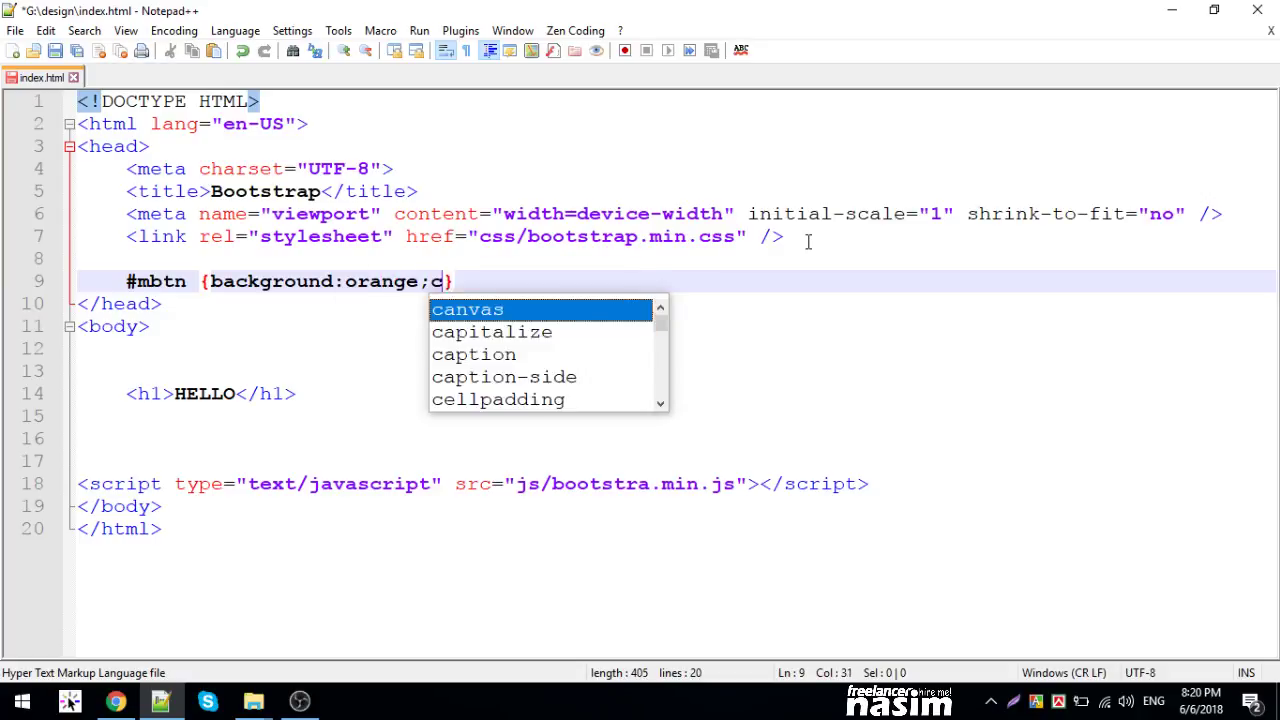
type("olor:")
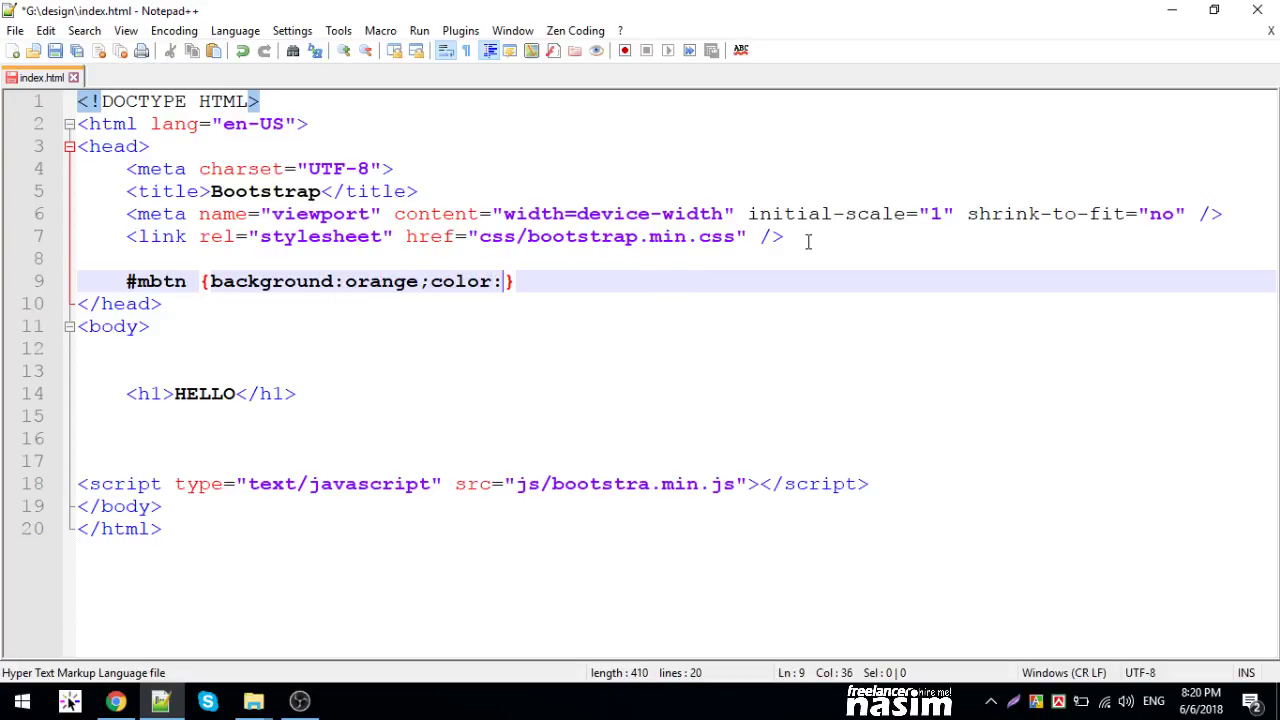
type("white;pa")
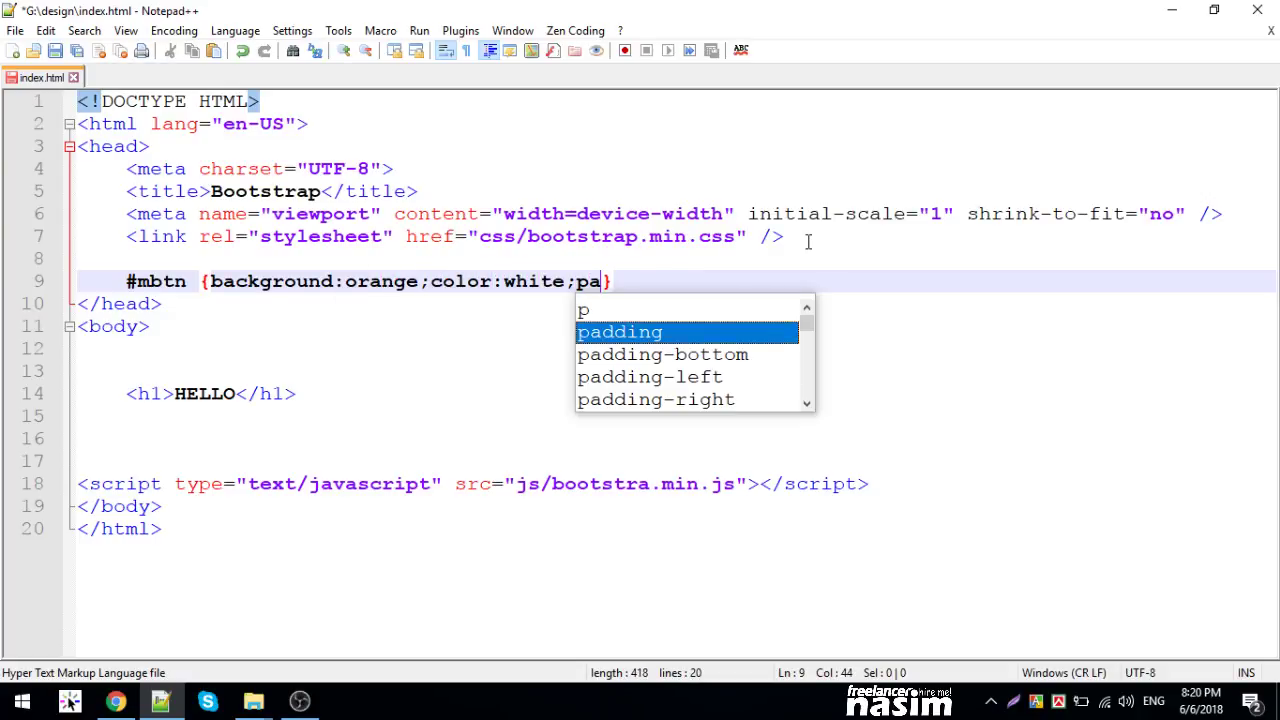
type("dding:10px")
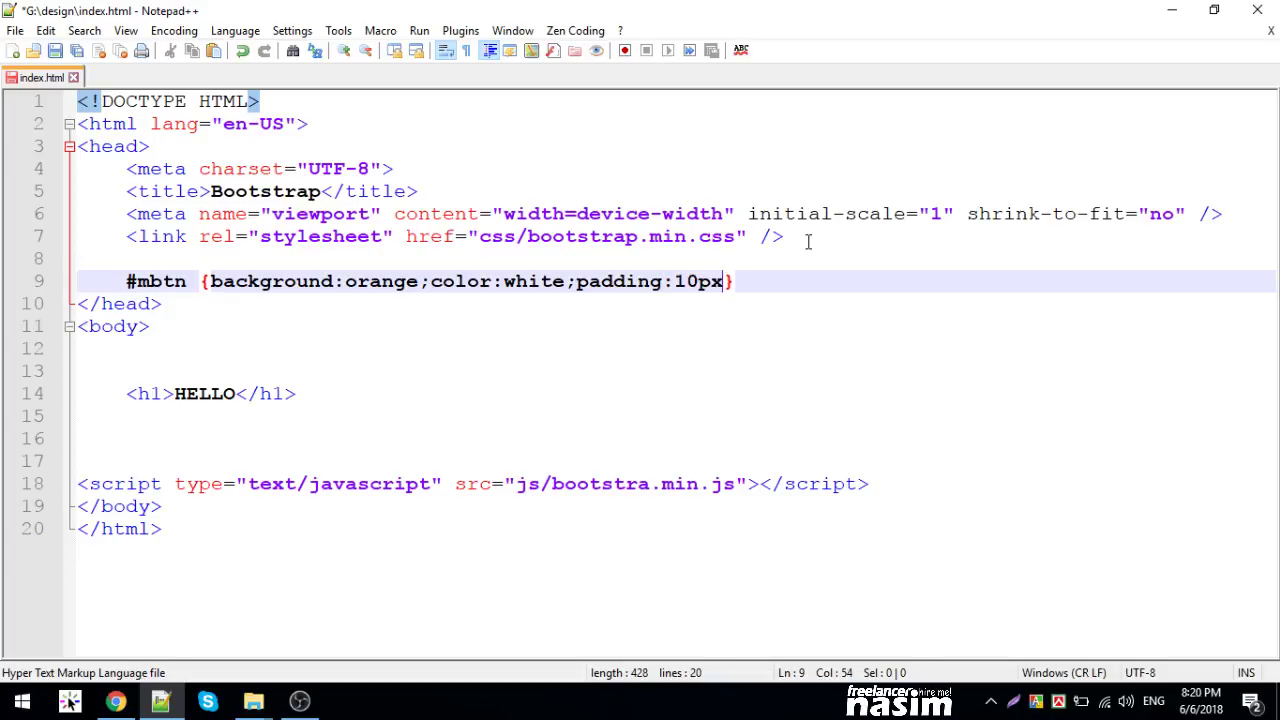
type(";font-s")
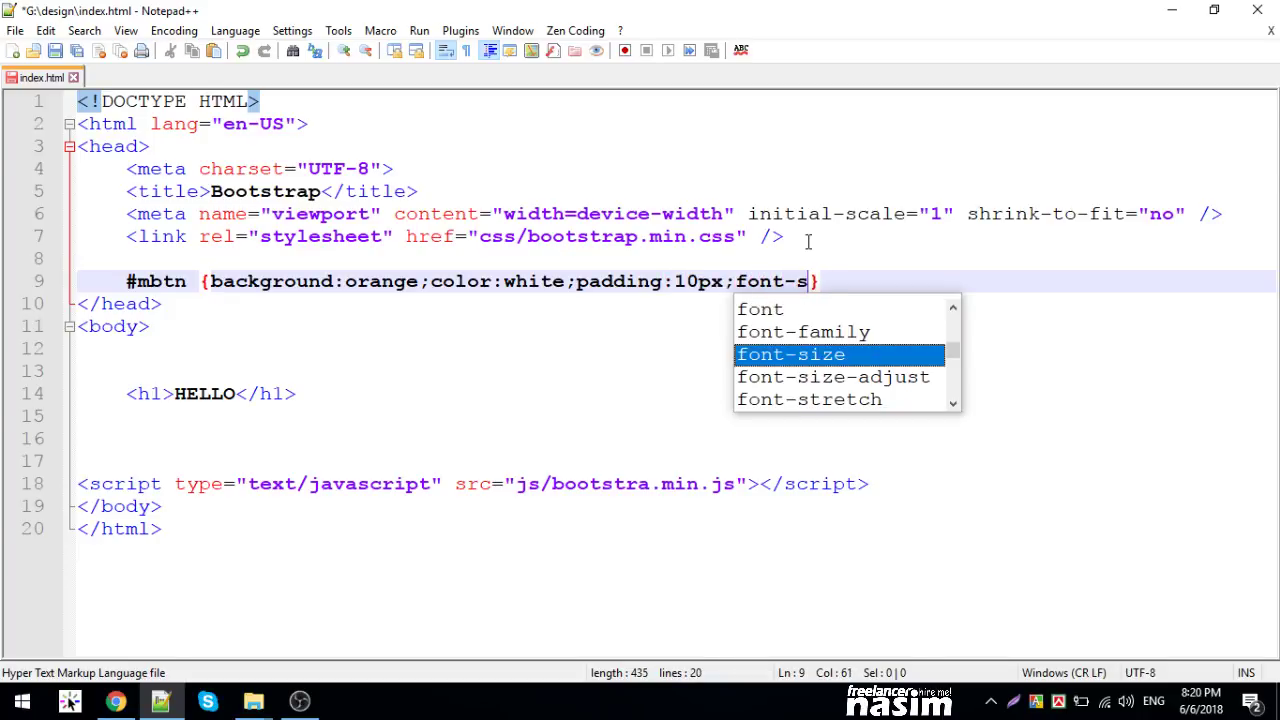
type("ize:18px")
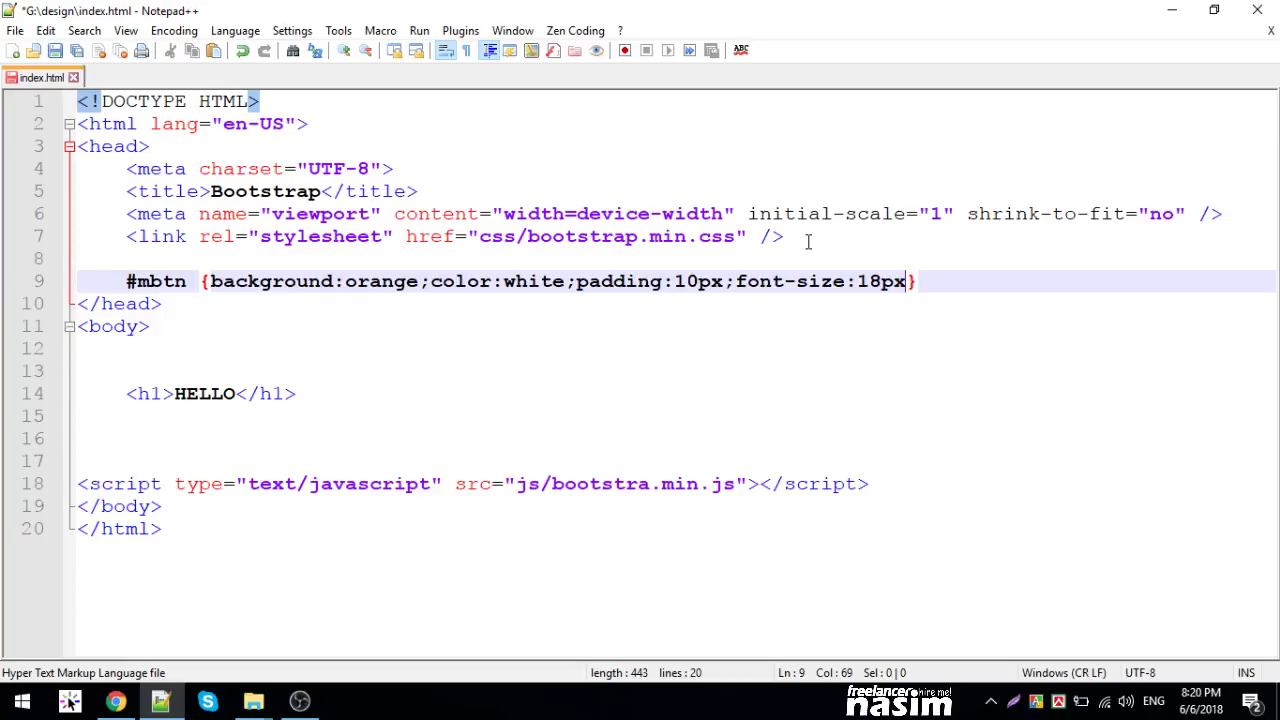
type(";")
key("ctrl+s")
type("bor")
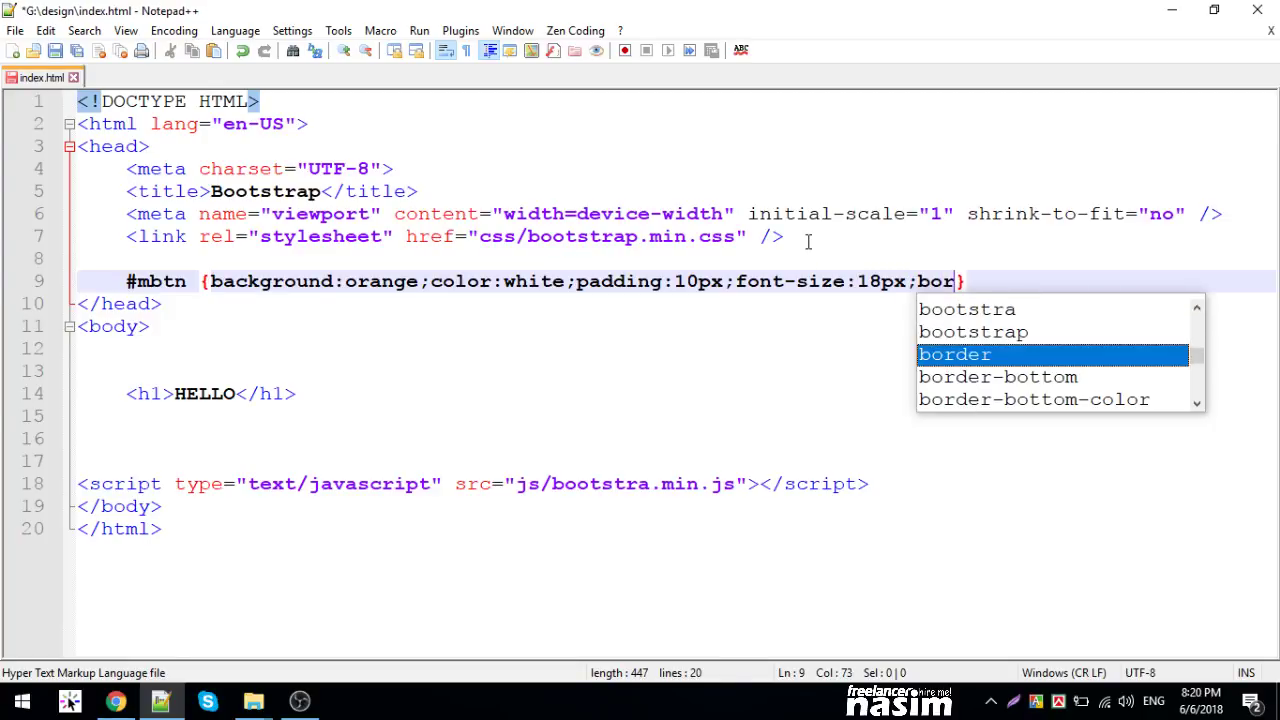
type("der-rai")
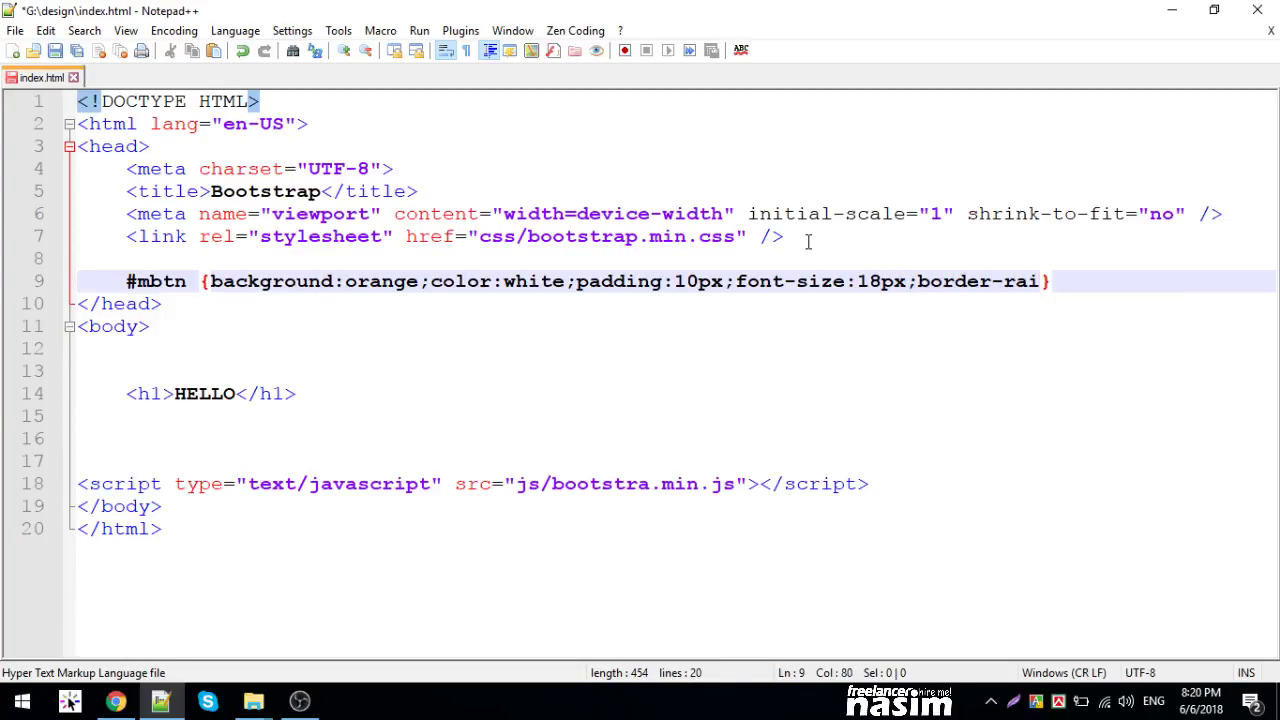
- Add border-radius to #mbtn and a CLICK button on line 16, then save
key("BackSpace")
type("dius:5px;")
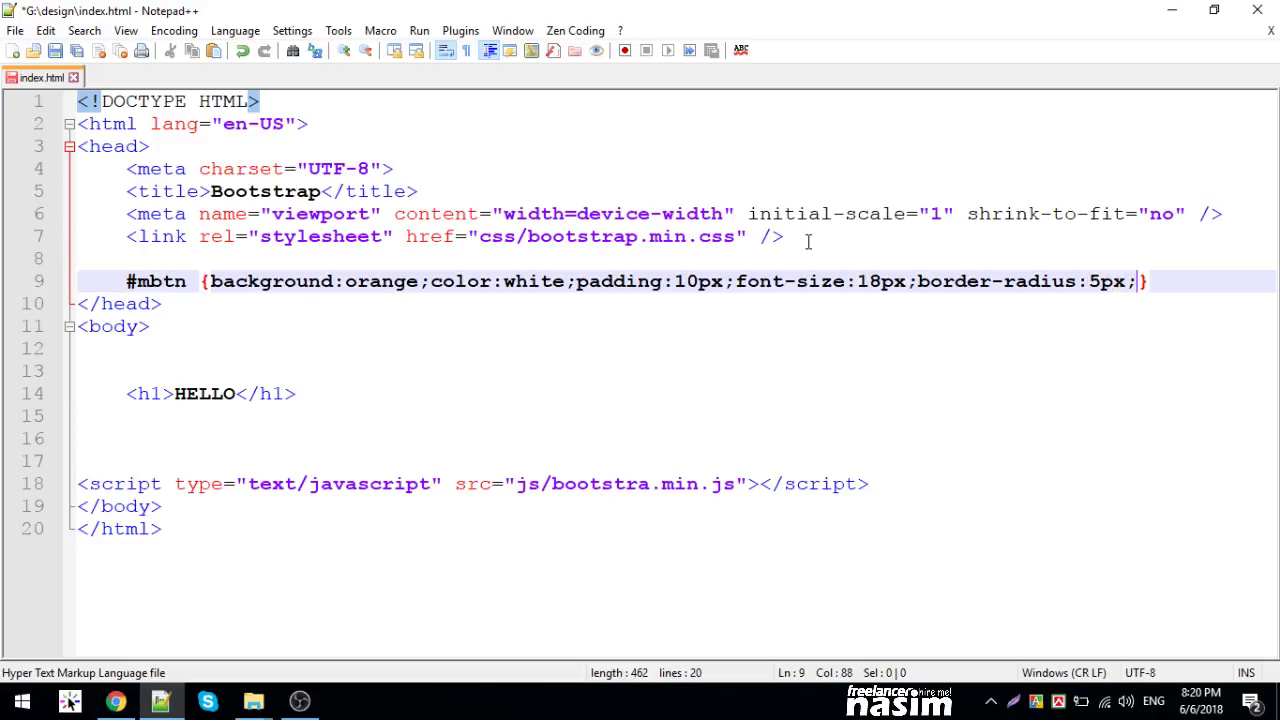
key("ctrl+s")
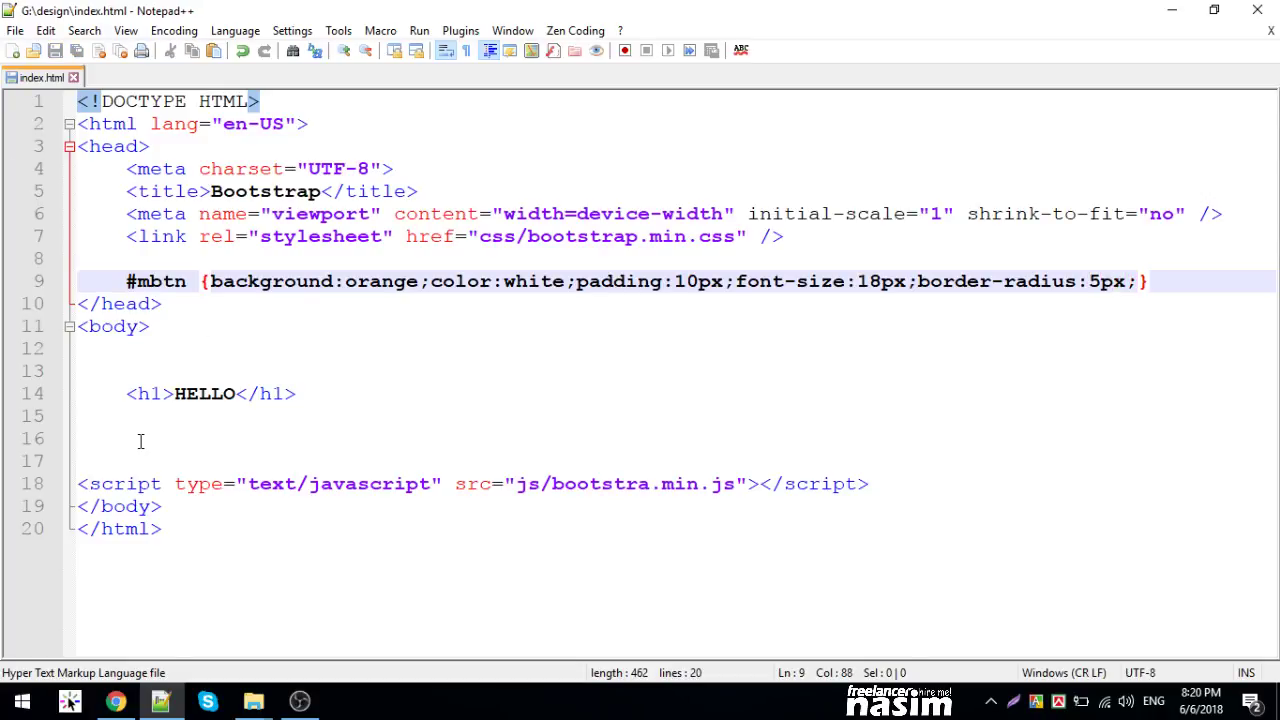
left_click(141, 441)
type("button")
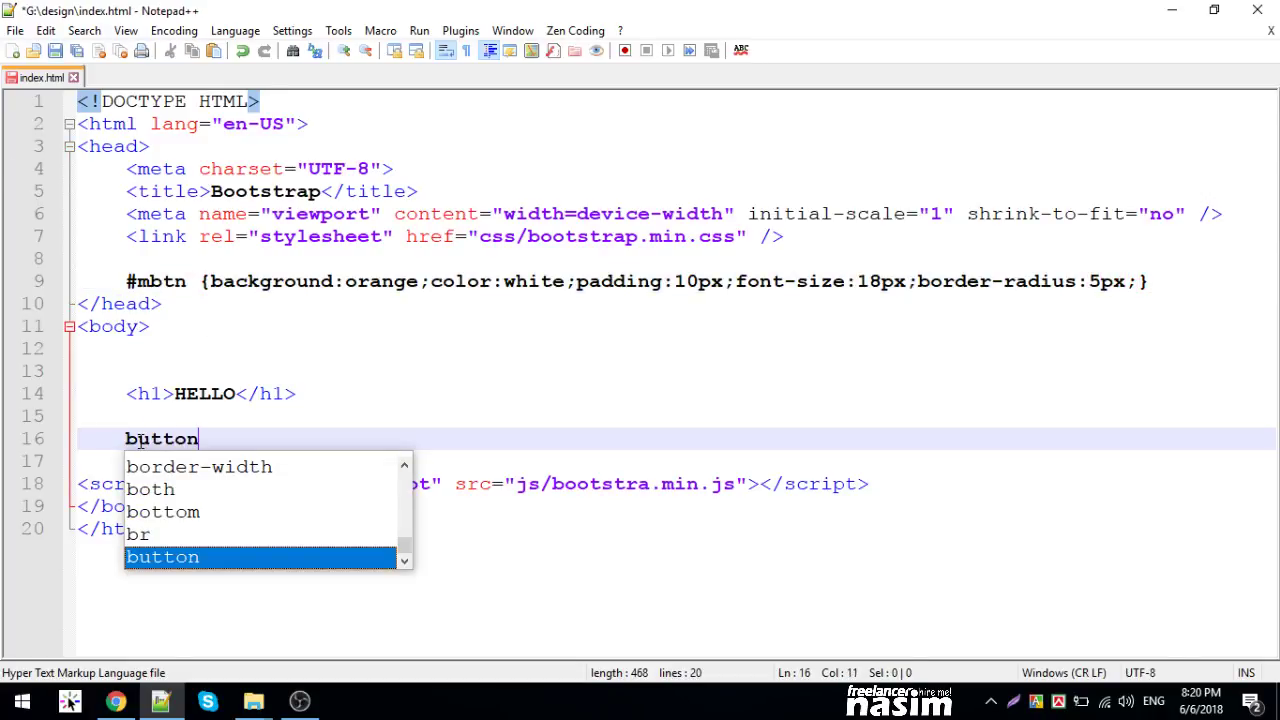
key("ctrl+e")
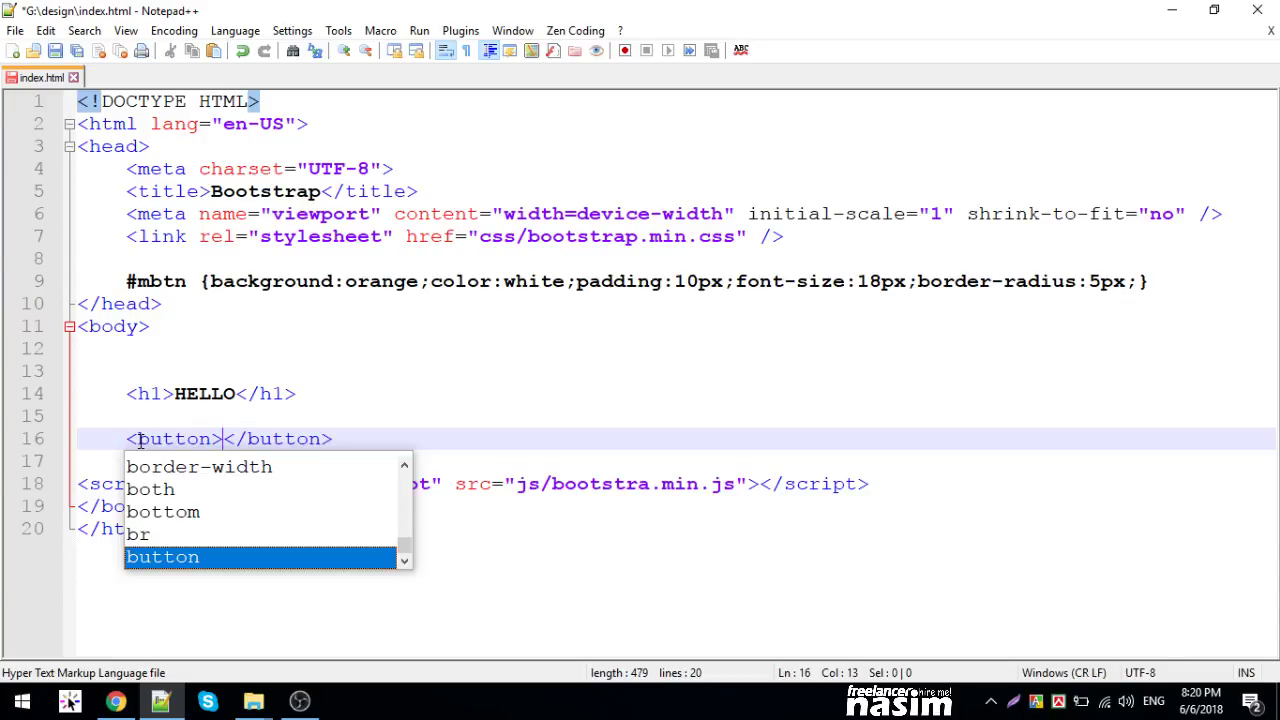
type("CLICK")
key("ctrl+s")
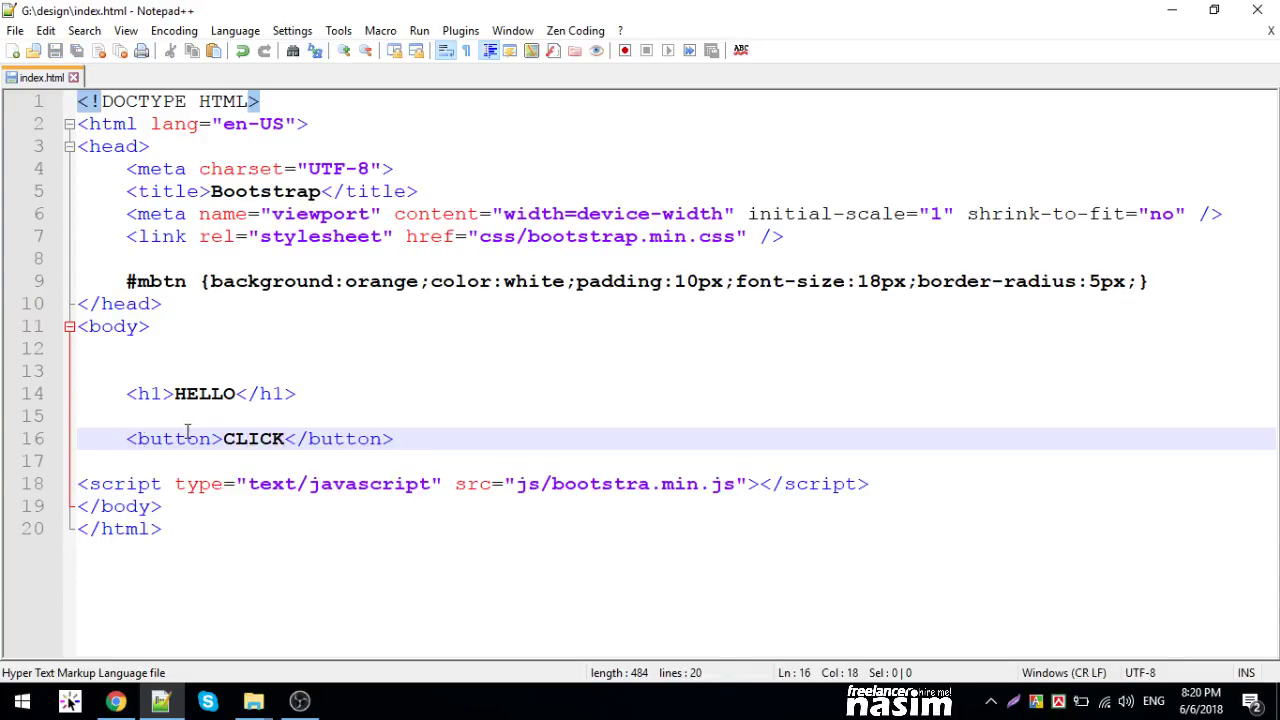
- Insert border:none before border-radius, save, and reload index.html in Chrome
left_click(916, 281)
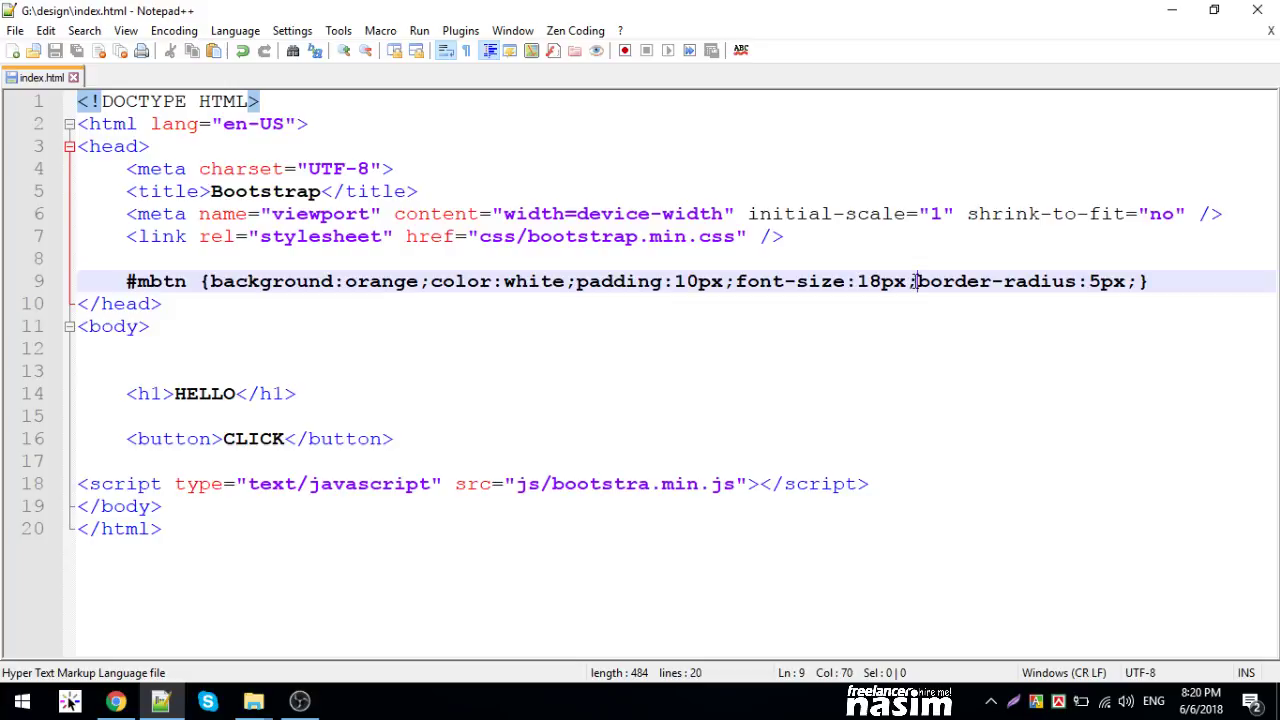
type("bo")
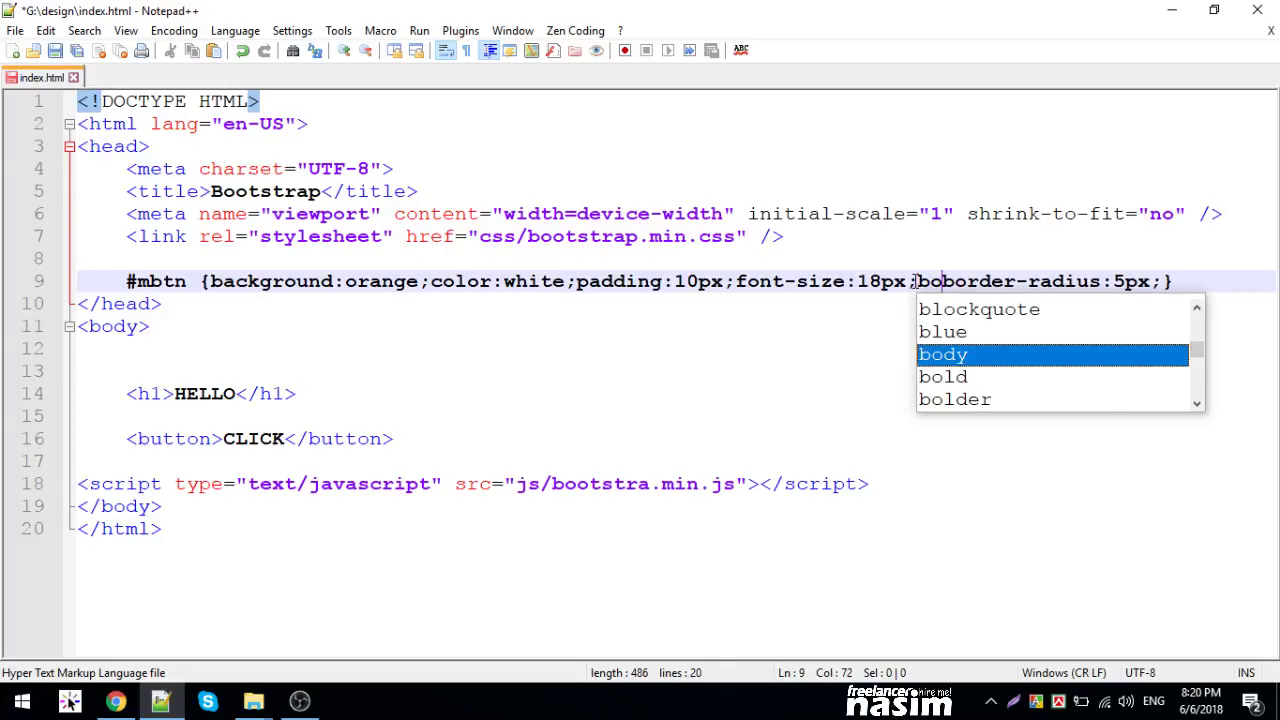
type("rder:")
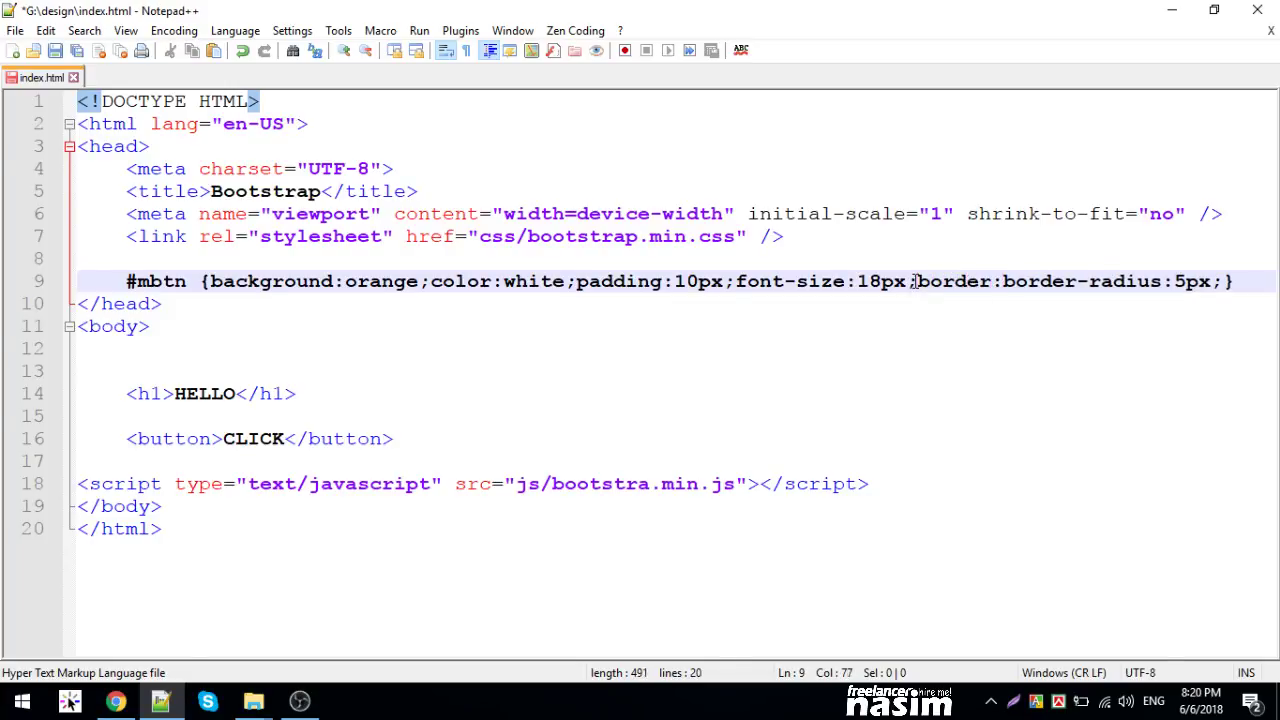
type("none;")
key("ctrl+s")
left_click(116, 700)
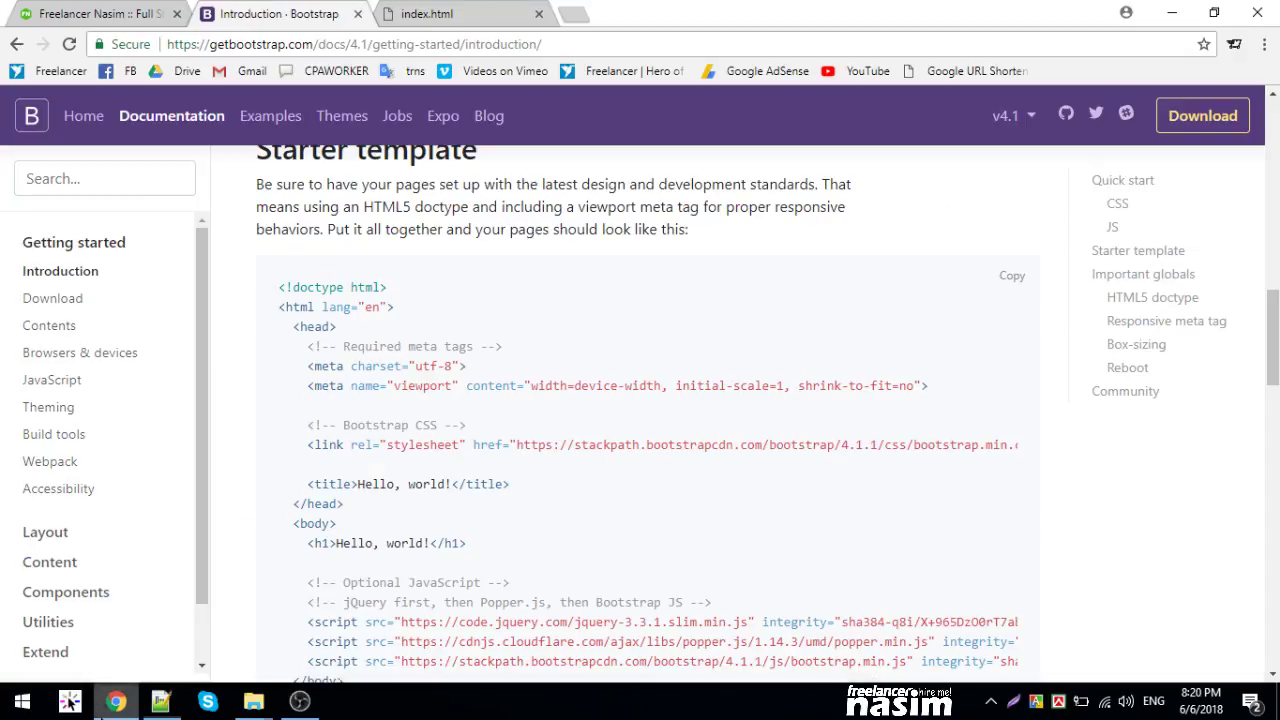
left_click(425, 13)
left_click(70, 44)
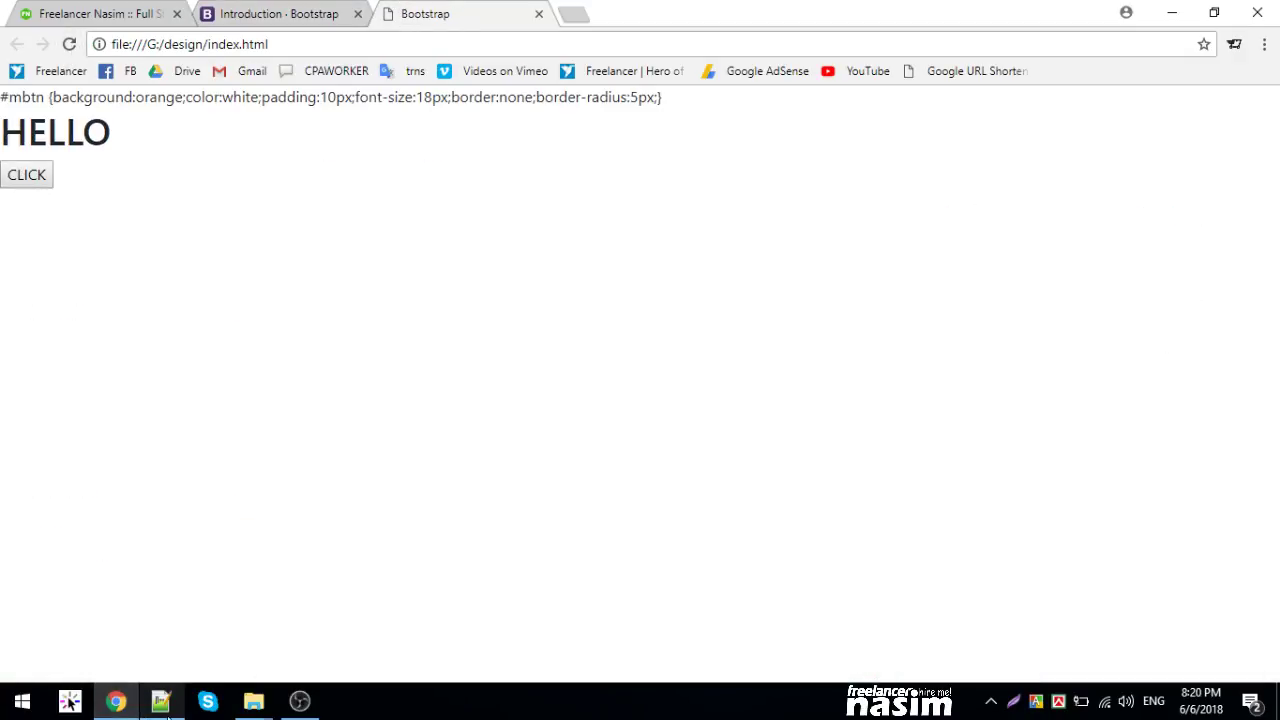
- Select the whole #mbtn rule on line 9, which renders as page text
left_click(161, 700)
left_click(139, 285)
left_click_drag(127, 281, 1222, 303)
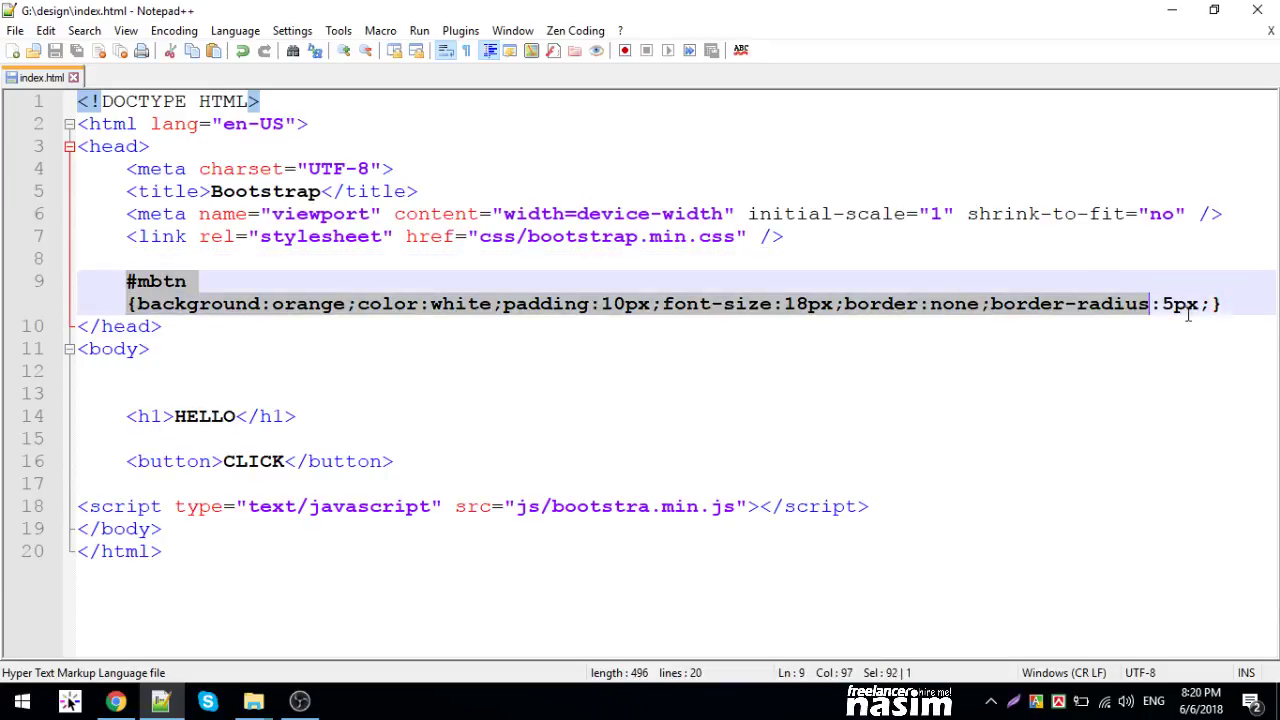
- Cut the #mbtn rule and create an empty style tag pair in the head
key("ctrl+x")
type("s")
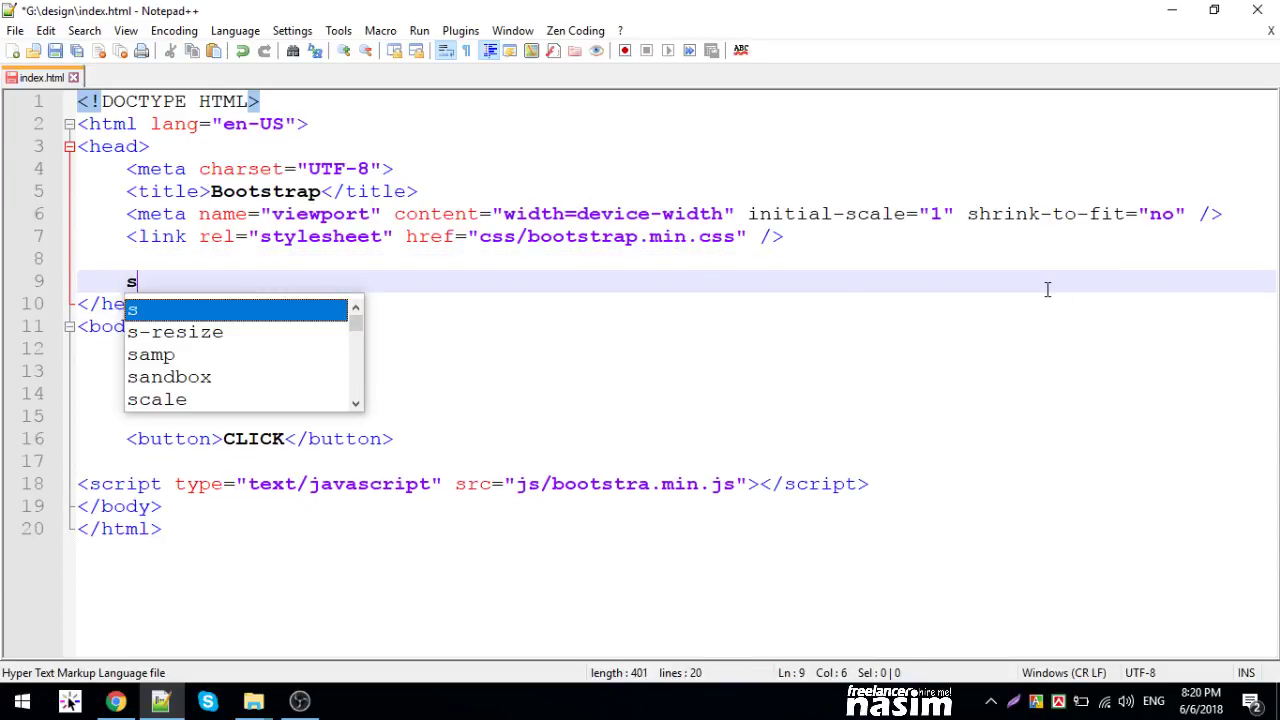
type("tyle")
key("Tab")
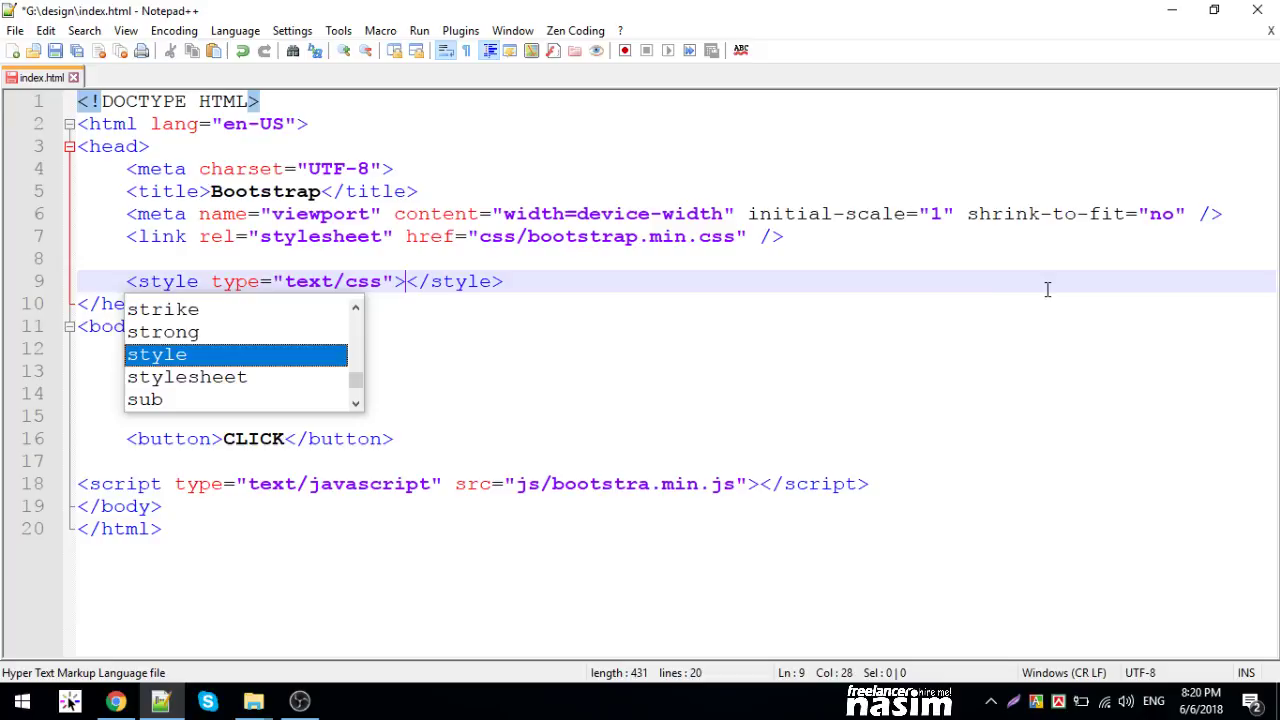
double_click(666, 236)
left_click(398, 281)
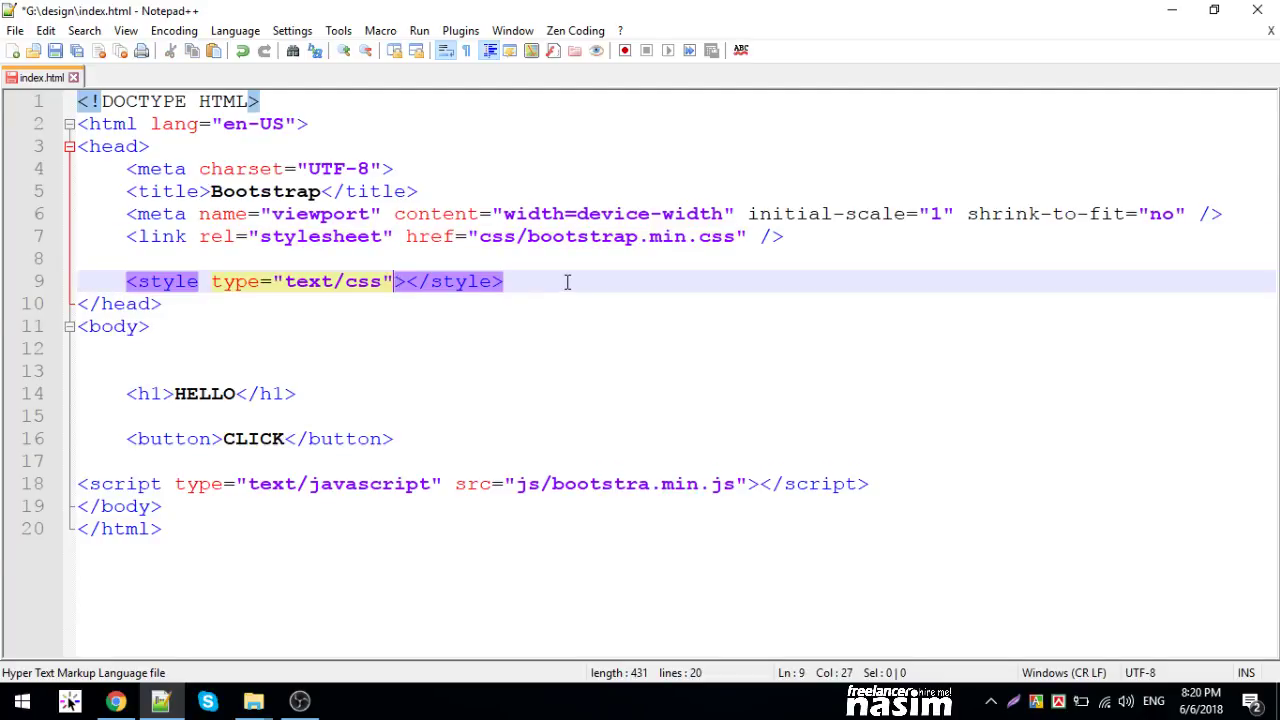
left_click(628, 275)
left_click(468, 281)
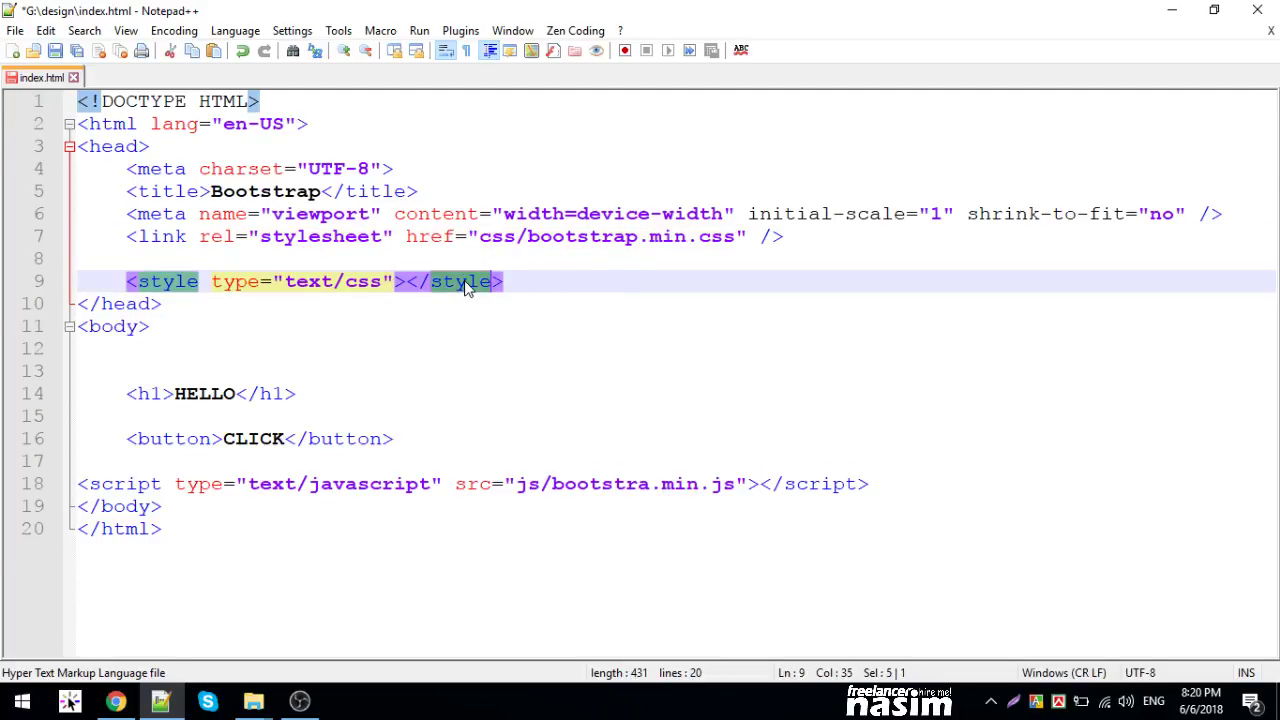
left_click(60, 310)
left_click(220, 281)
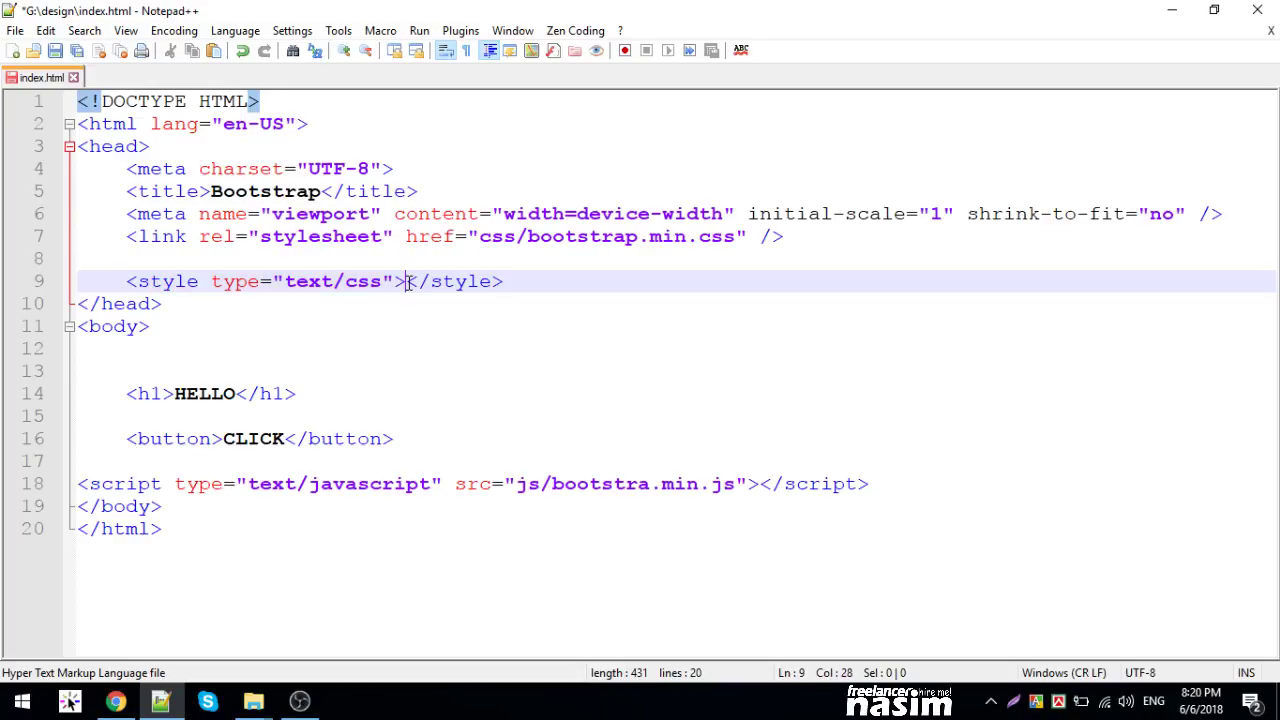
- Paste the #mbtn rule between the style tags, save, and reload in Chrome
key("Return")
key("Return")
key("Return")
key("Up")
key("Up")
key("ctrl+v")
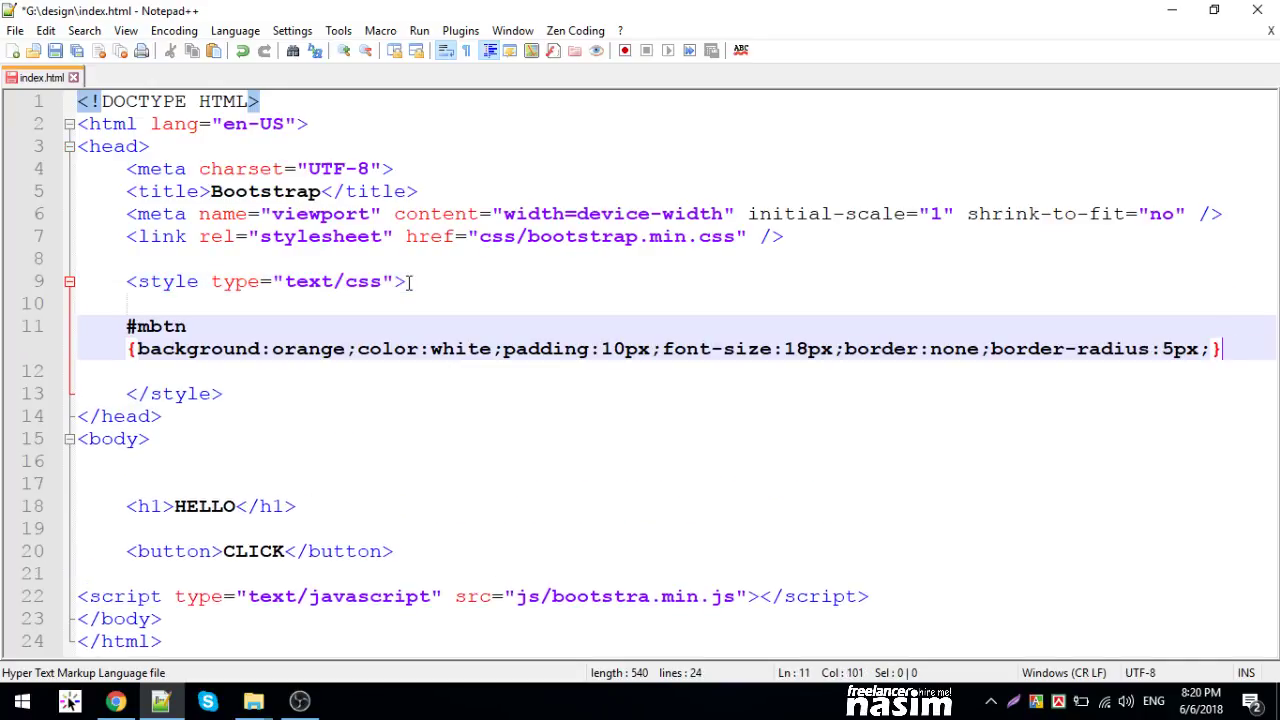
key("ctrl+s")
left_click(116, 700)
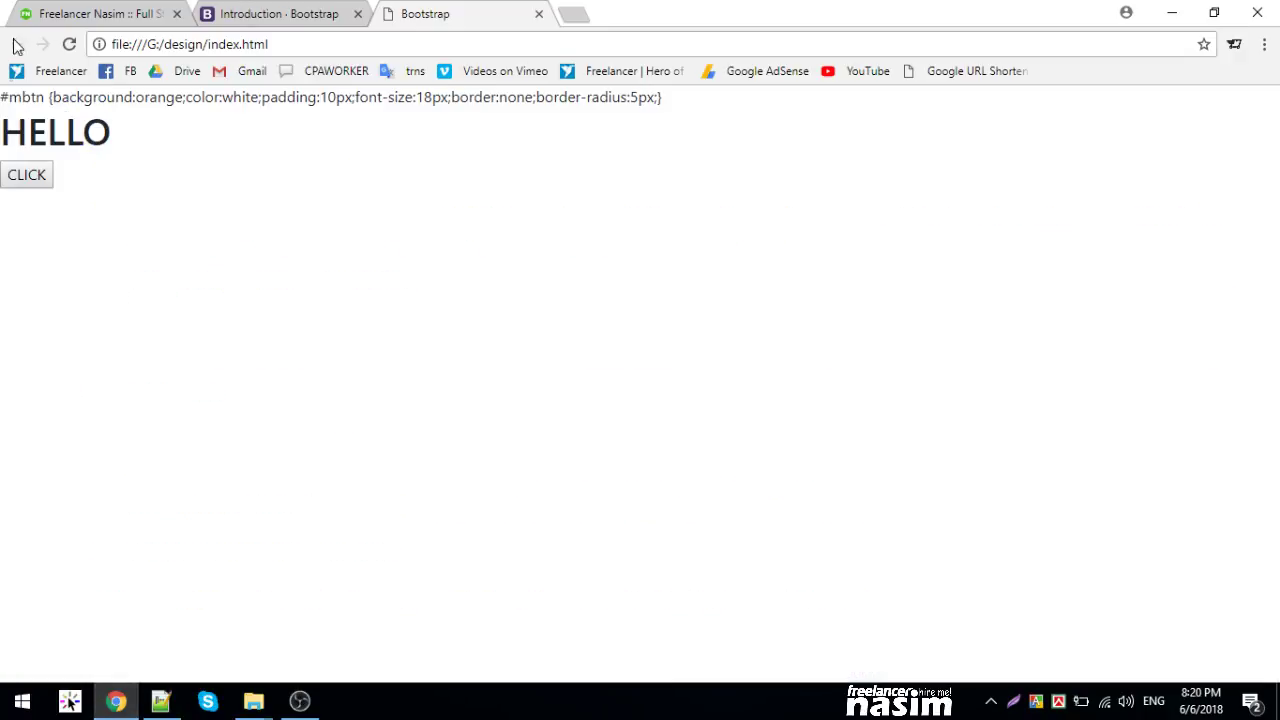
left_click(69, 44)
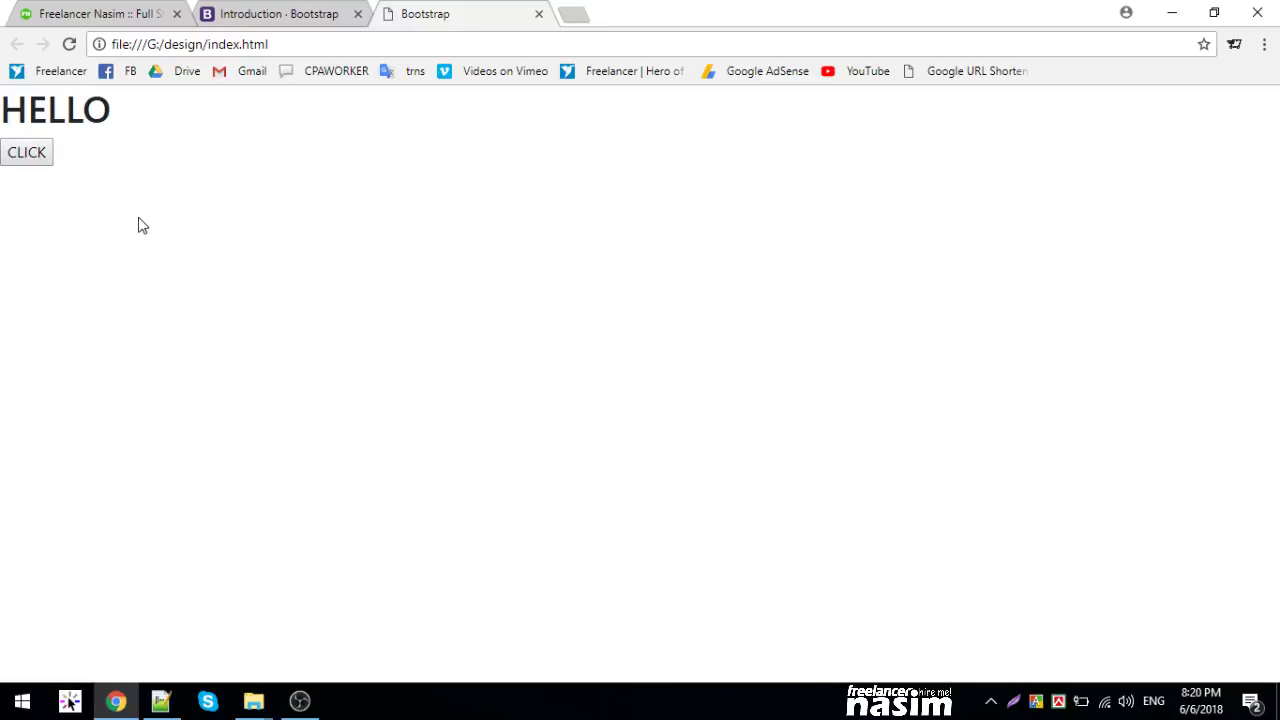
left_click(161, 700)
left_click_drag(186, 326, 128, 326)
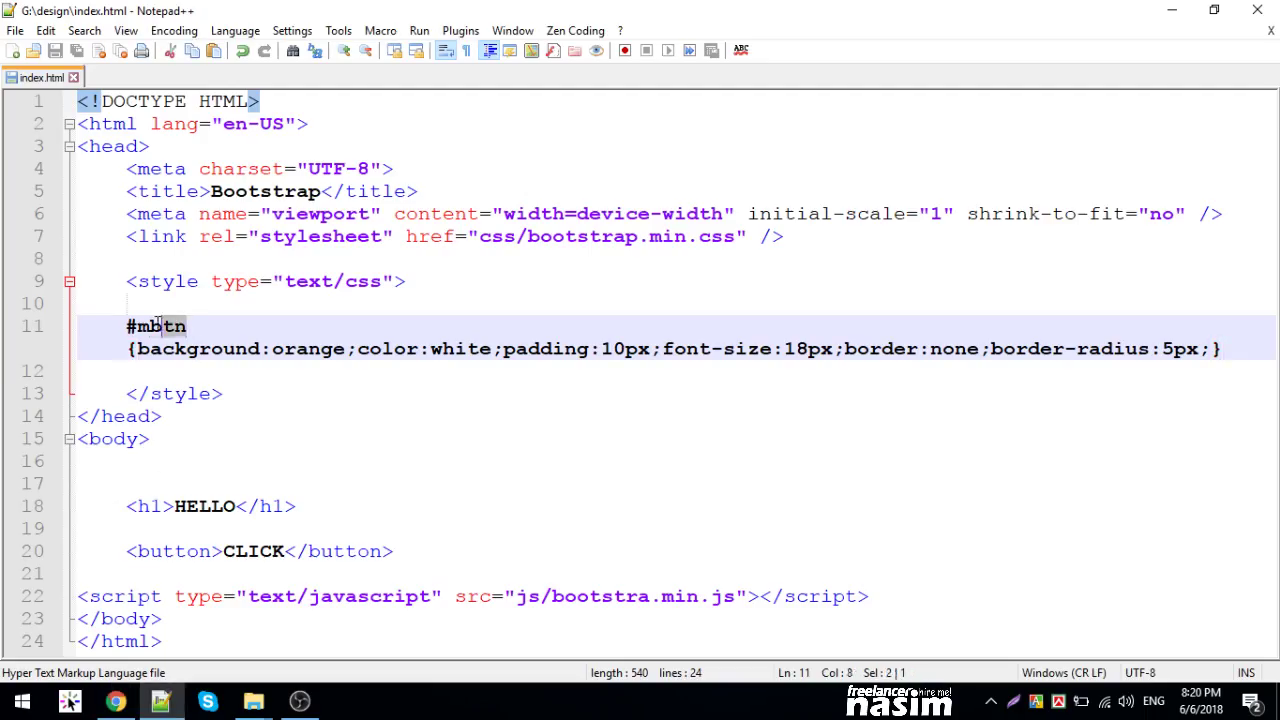
- Paste #mbtn into the button's id attribute, save, and reload the Chrome preview
left_click(210, 551)
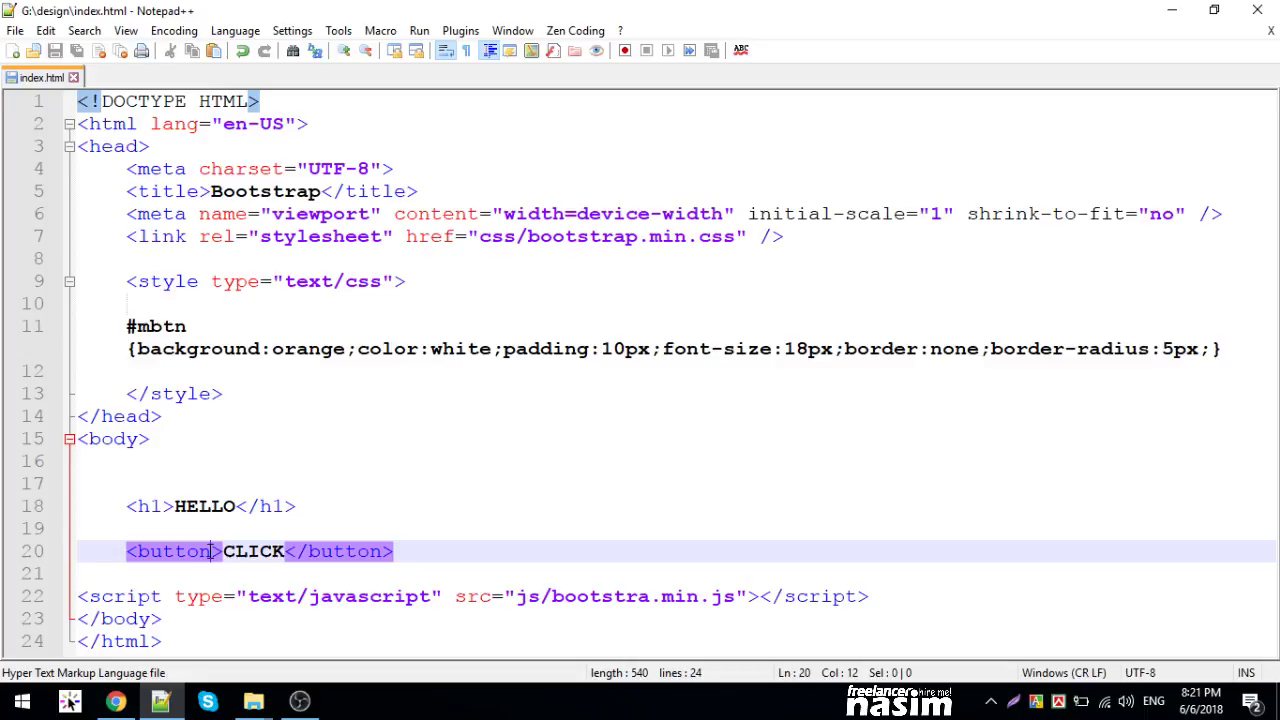
type("id=\"\"")
key("Left")
key("ctrl+v")
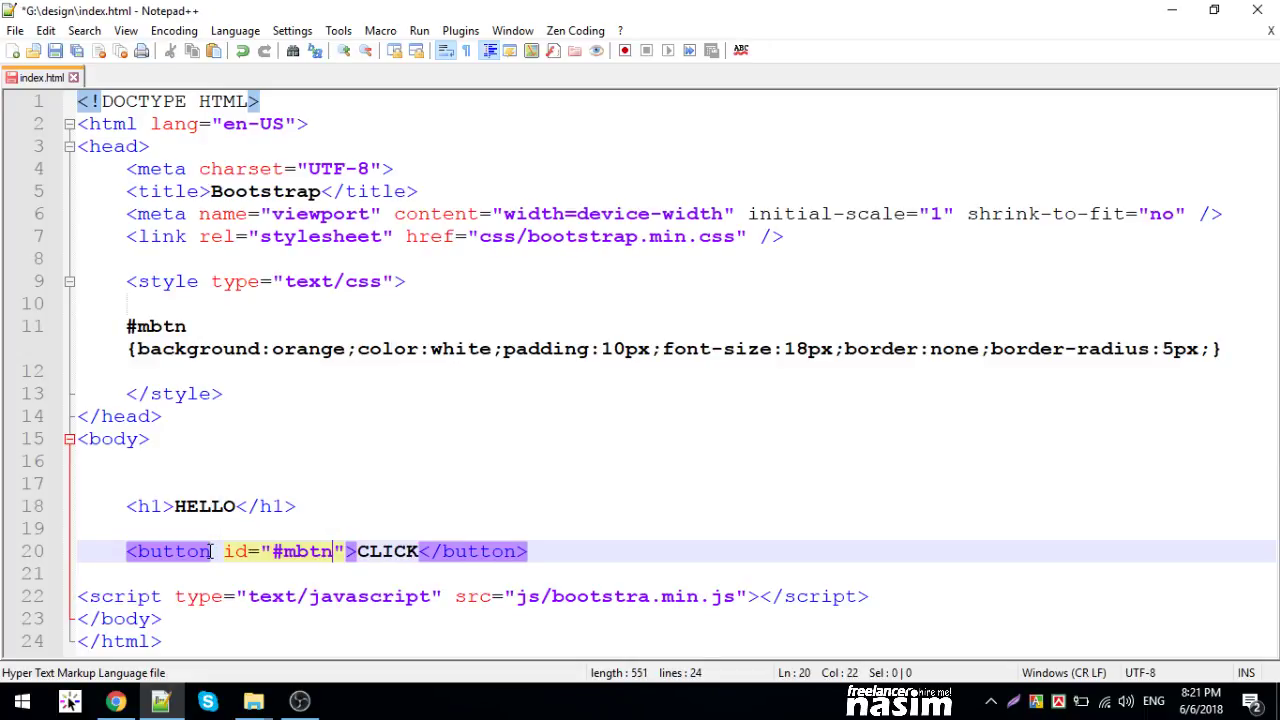
key("ctrl+s")
left_click(116, 701)
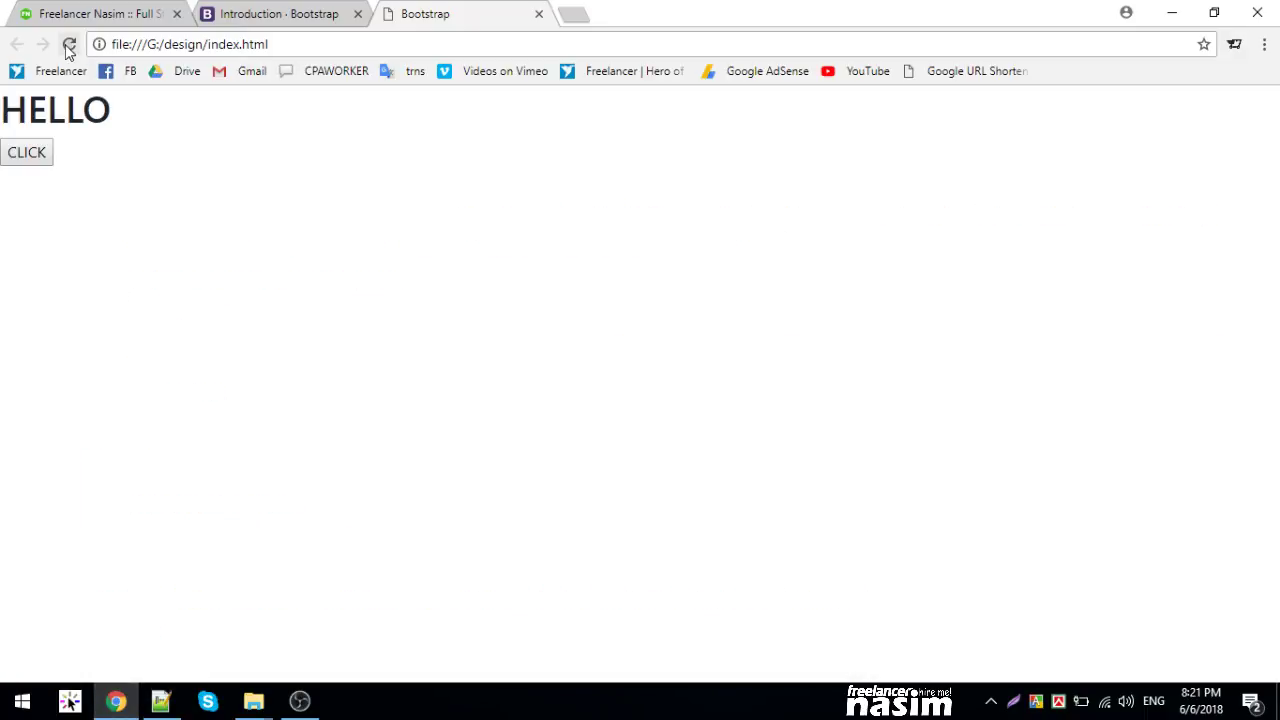
left_click(69, 44)
- Remove the space between #mbtn and its brace on line 11, then save
left_click(160, 701)
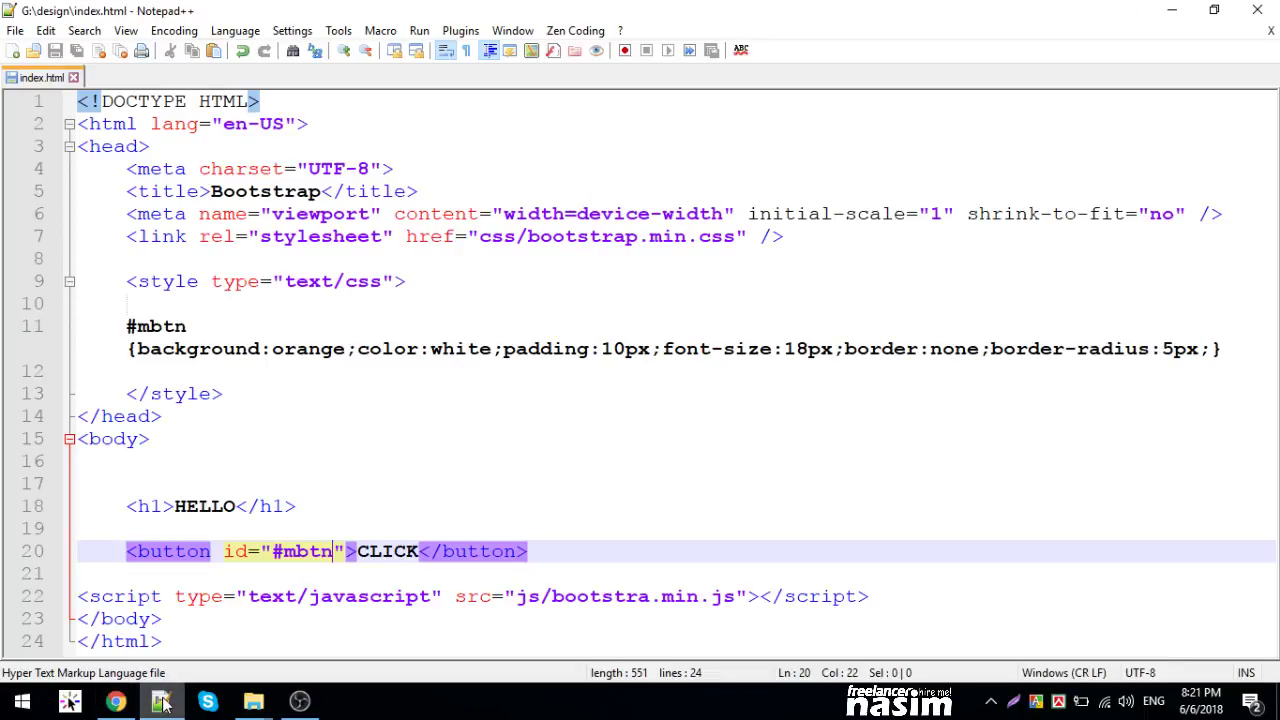
left_click(125, 349)
key("BackSpace")
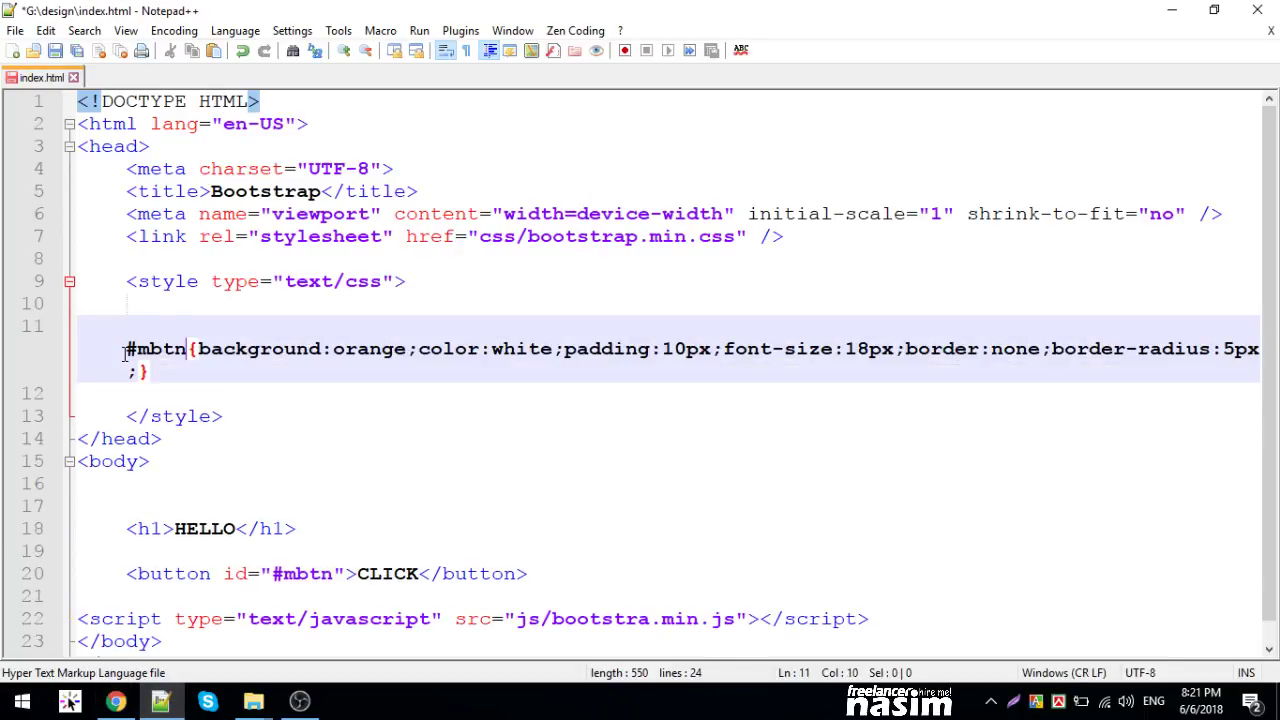
key("ctrl+s")
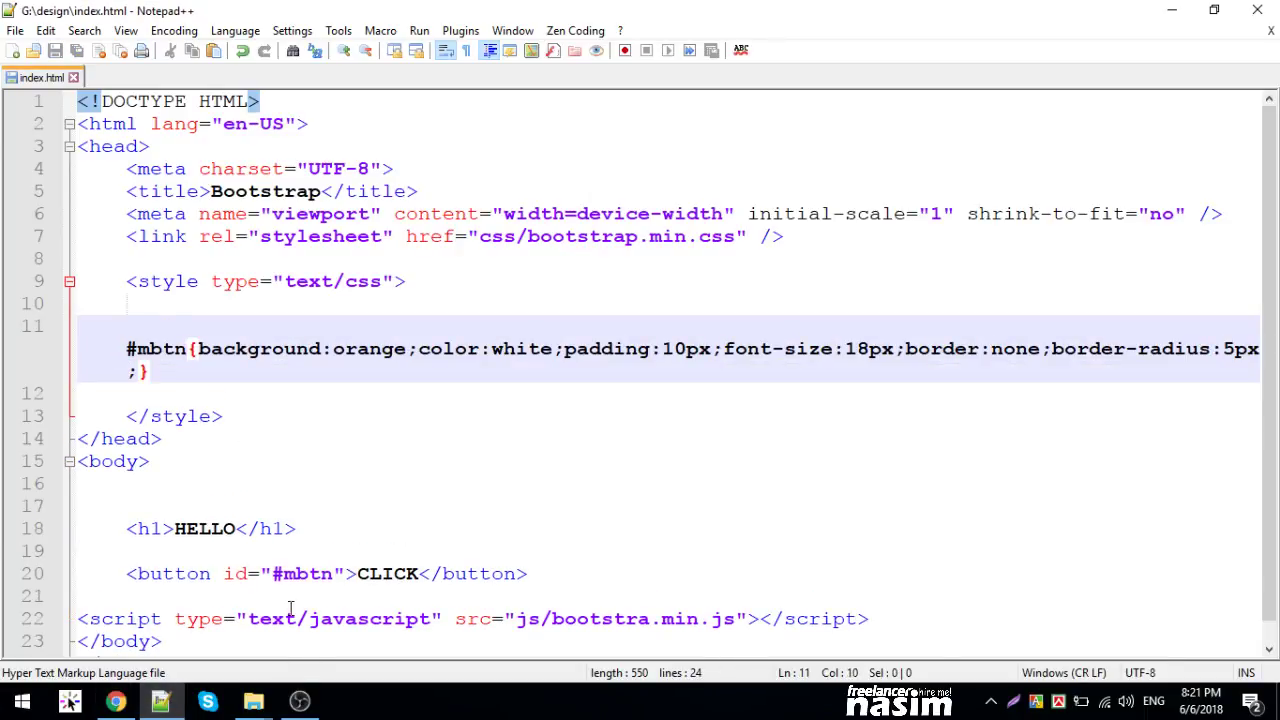
- Delete the stray # so the id reads mbtn, save, and reload to see the orange button
left_click(282, 575)
key("BackSpace")
key("ctrl+s")
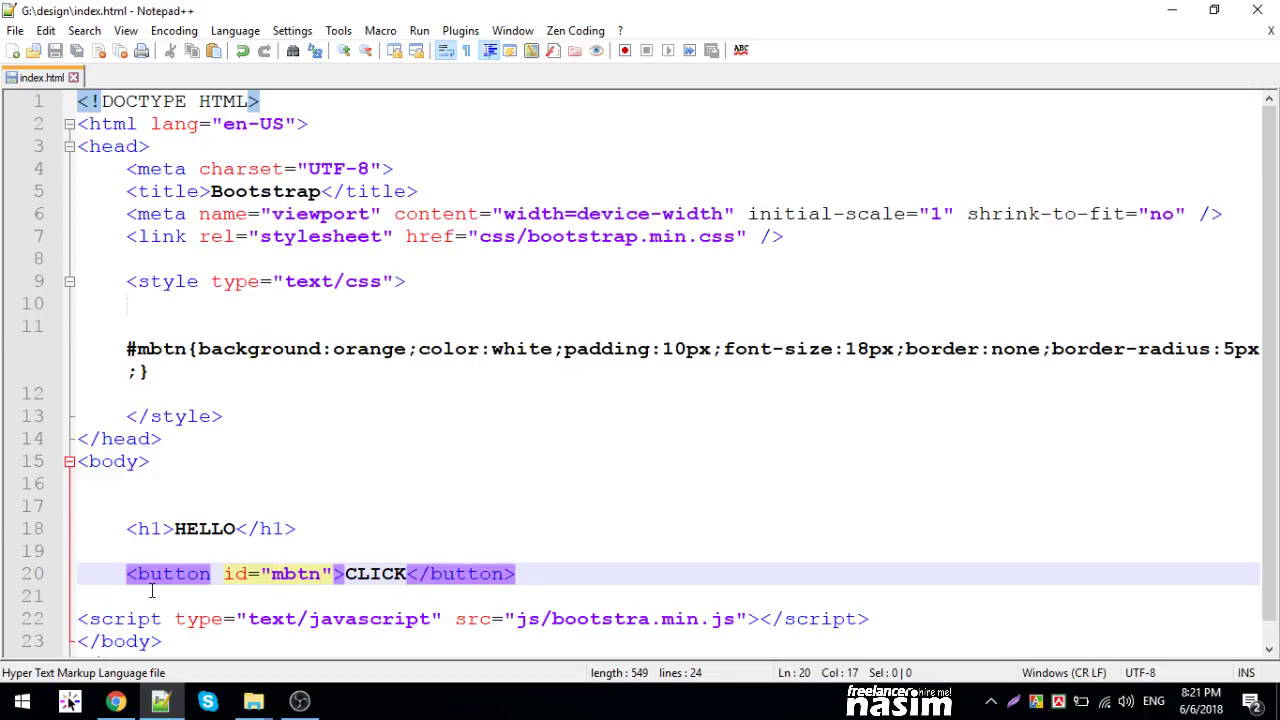
left_click(116, 701)
left_click(70, 44)
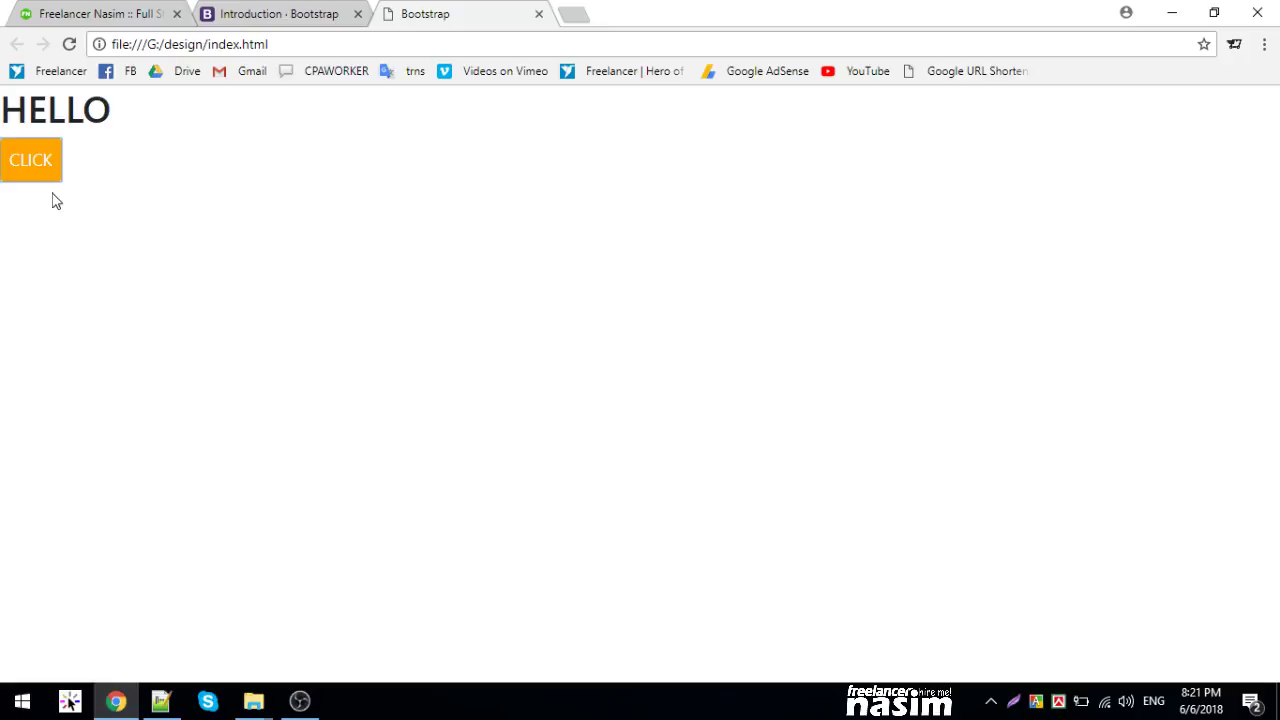
left_click(163, 700)
- Select mbtn in the button's id and briefly check the Chrome preview
double_click(295, 573)
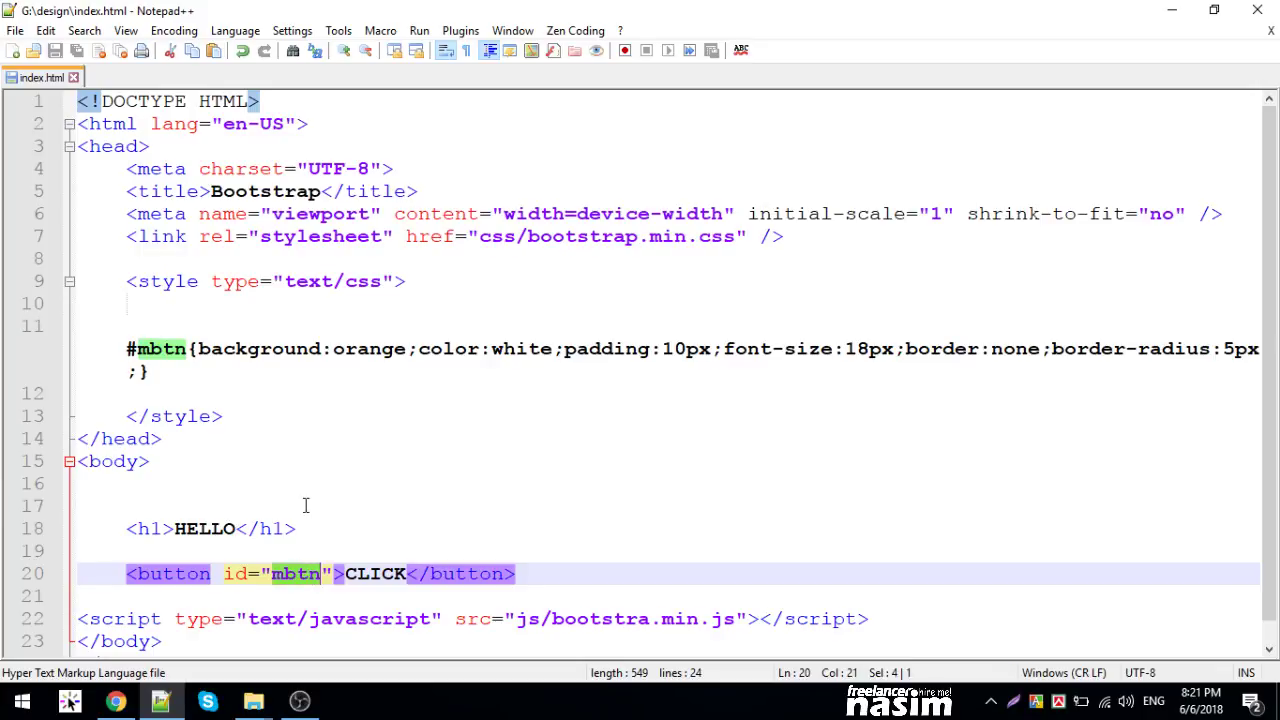
left_click(305, 505)
left_click(293, 573)
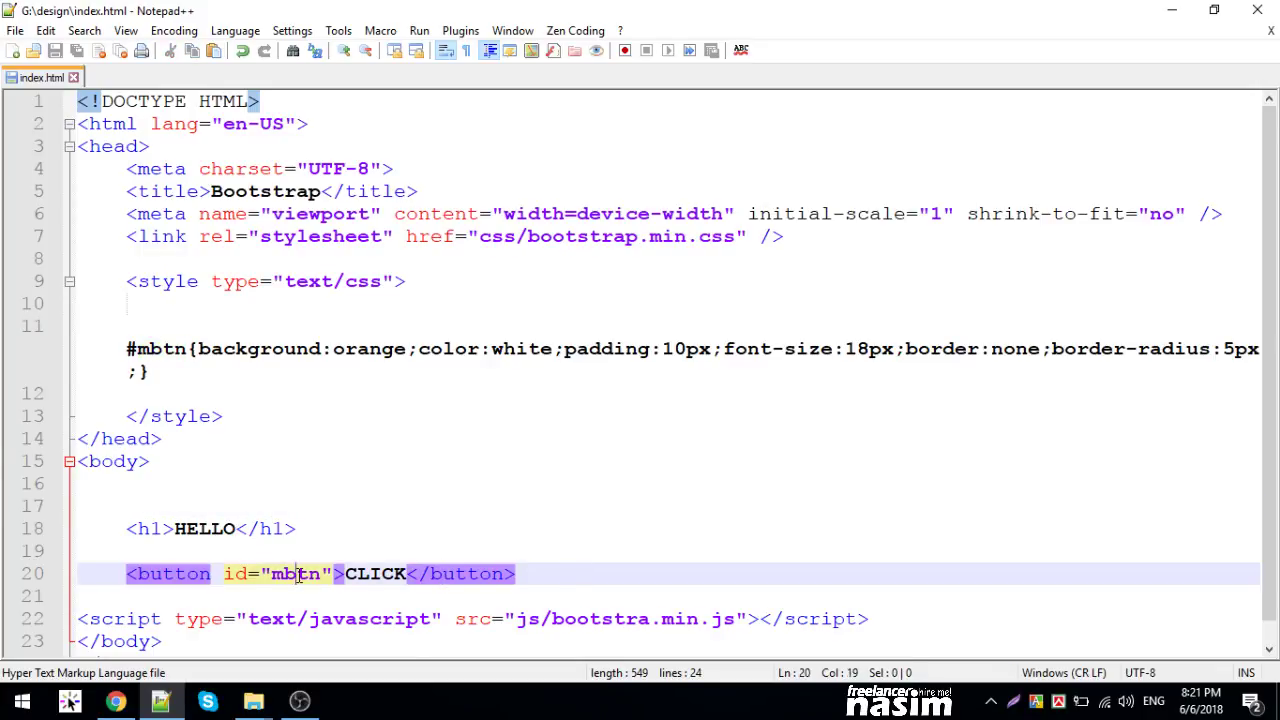
double_click(297, 573)
left_click(340, 528)
left_click(118, 700)
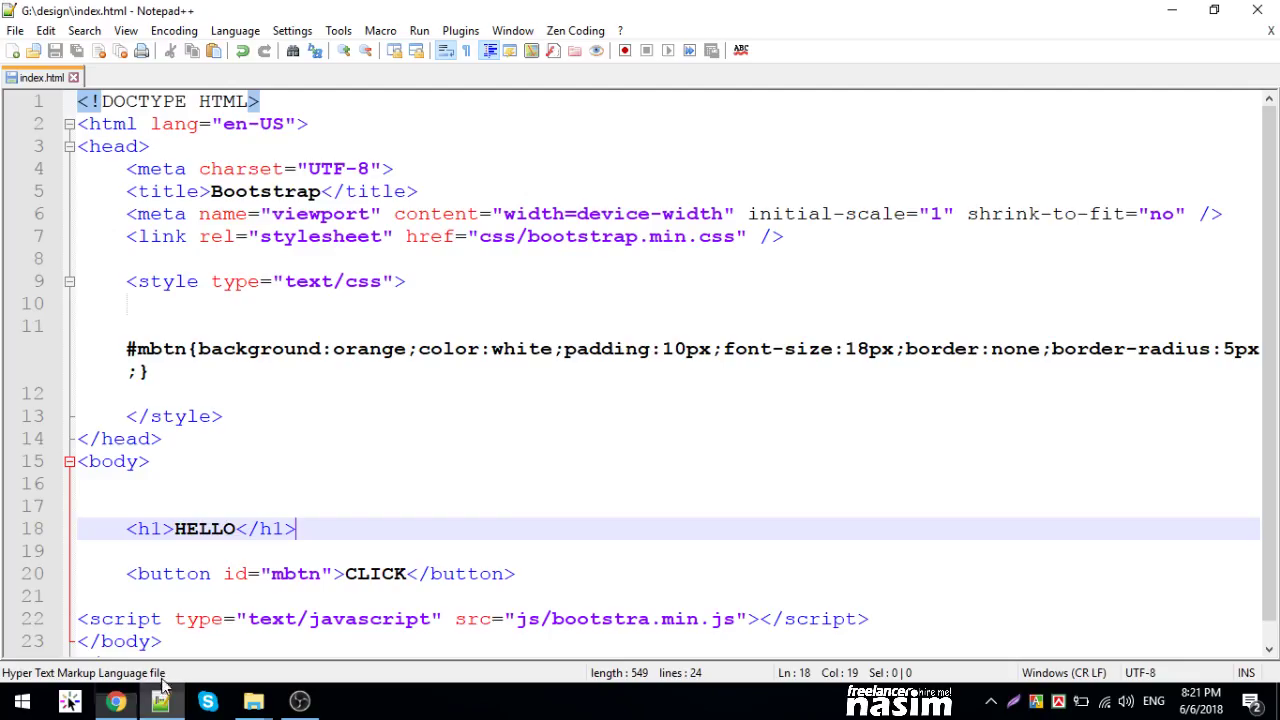
- Replace mbtn with 'btn btn-success', remove a stray 0, save, and reload Chrome
double_click(297, 575)
type("b")
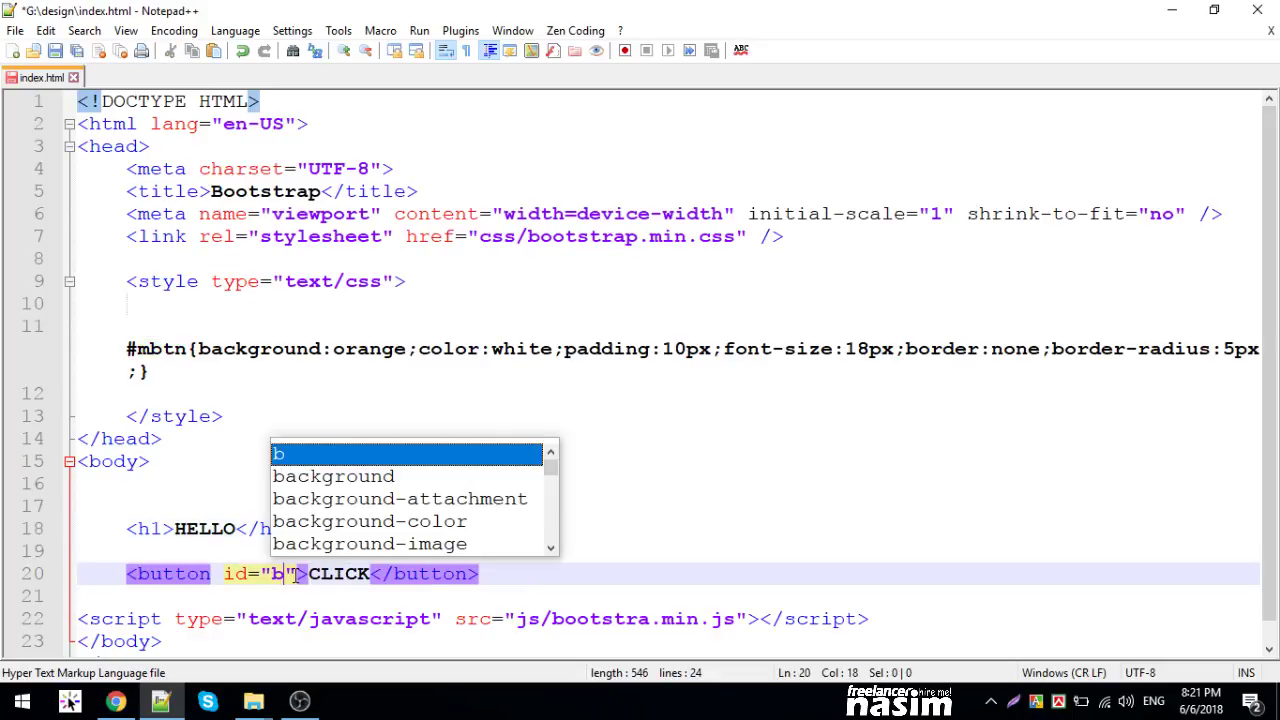
type("tn ")
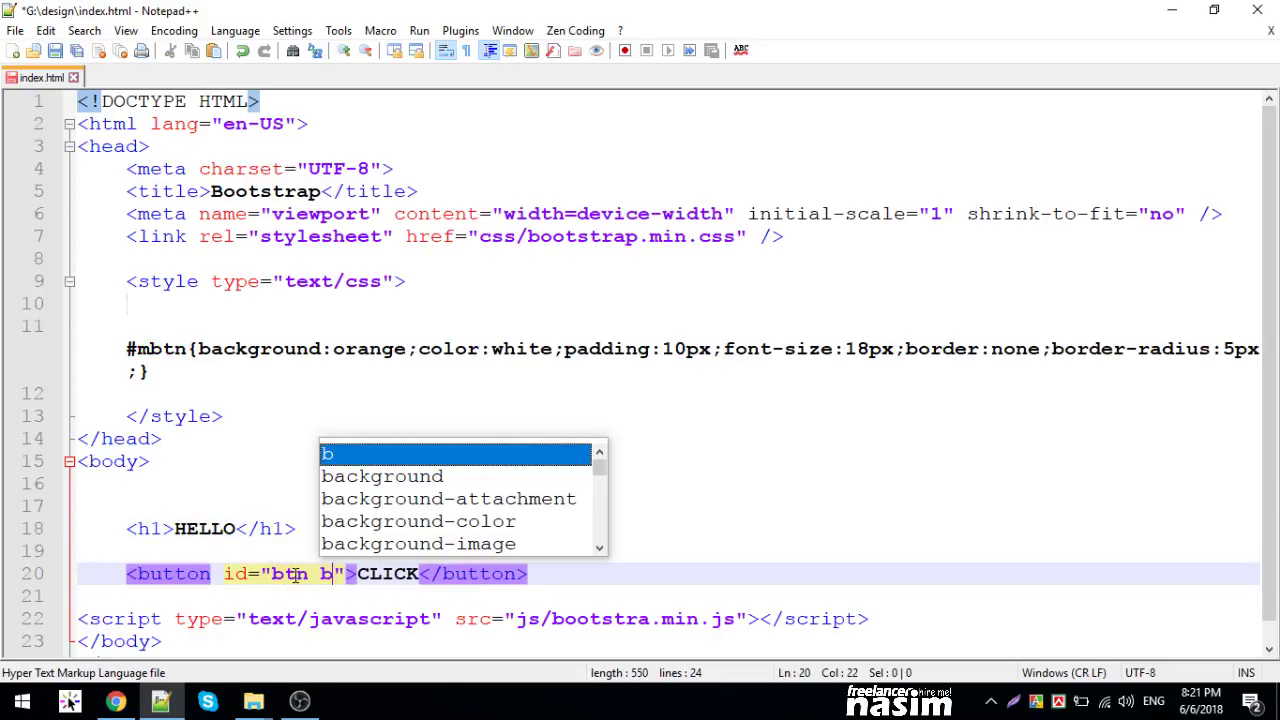
type("t")
key("BackSpace")
type("b")
type("tn0")
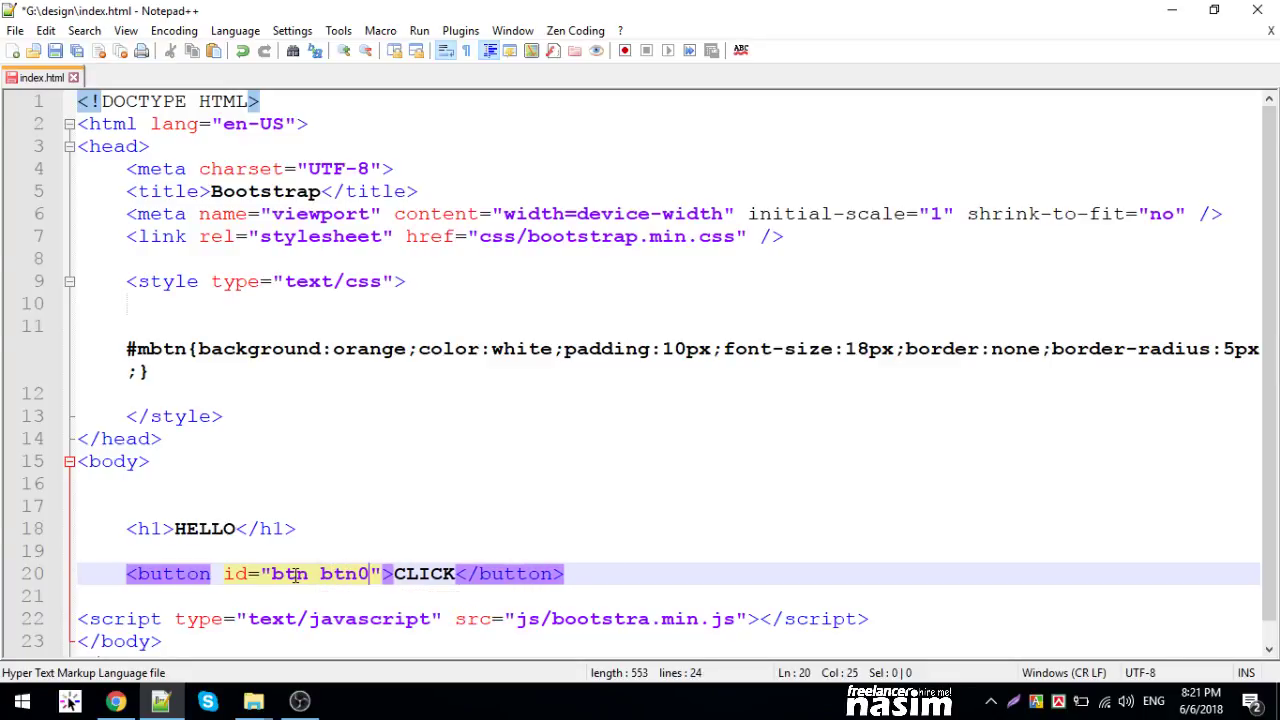
key("BackSpace")
type("-")
type("success")
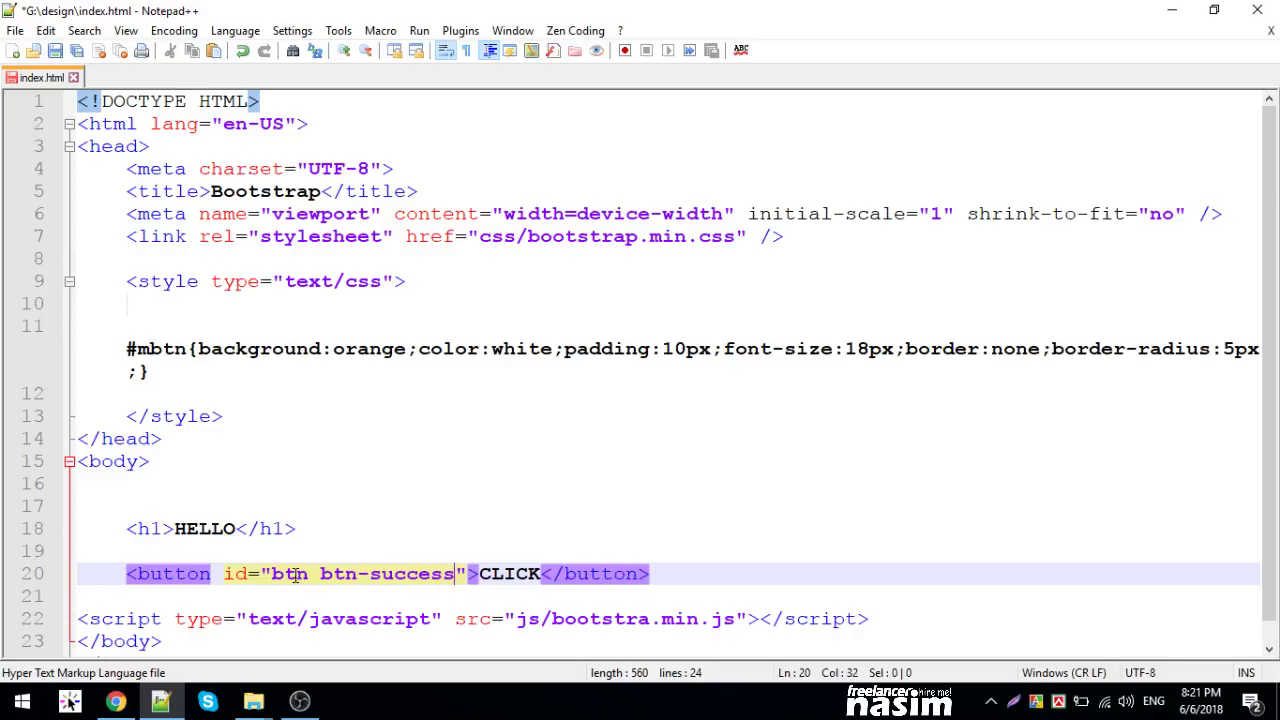
key("ctrl+s")
left_click(117, 701)
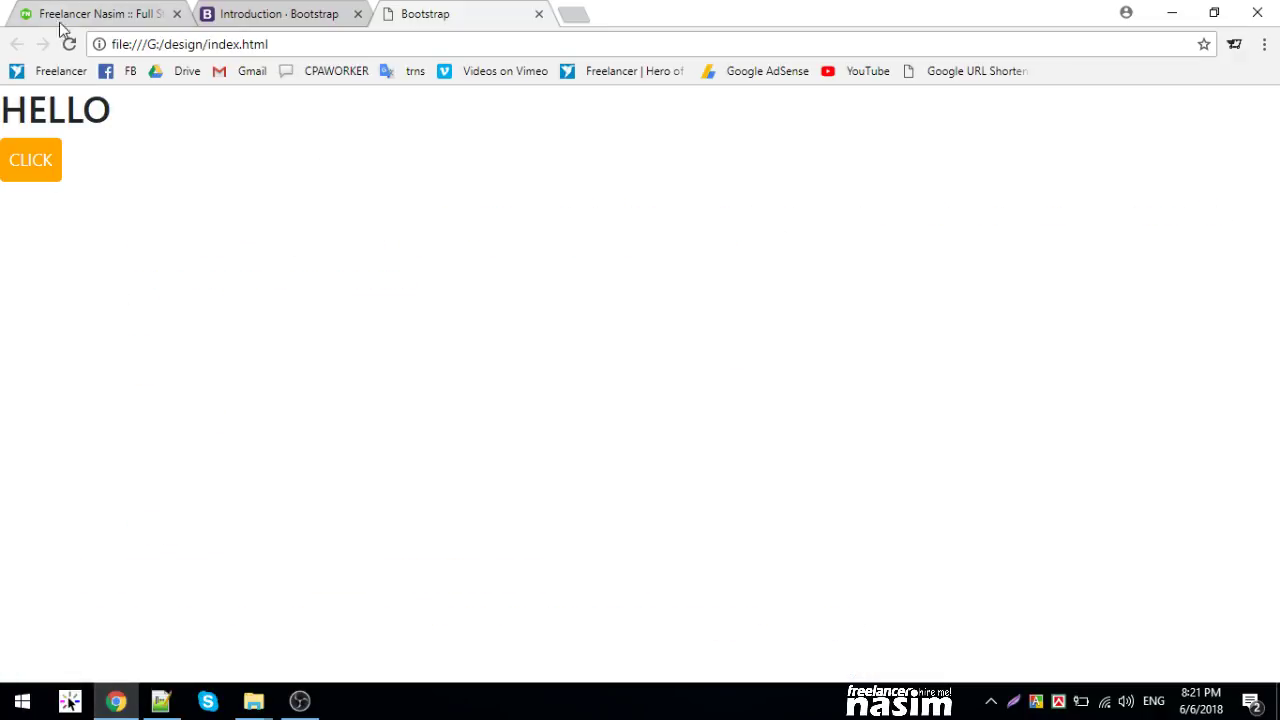
left_click(69, 44)
- Delete the HELLO heading line from the body and save
left_click(160, 701)
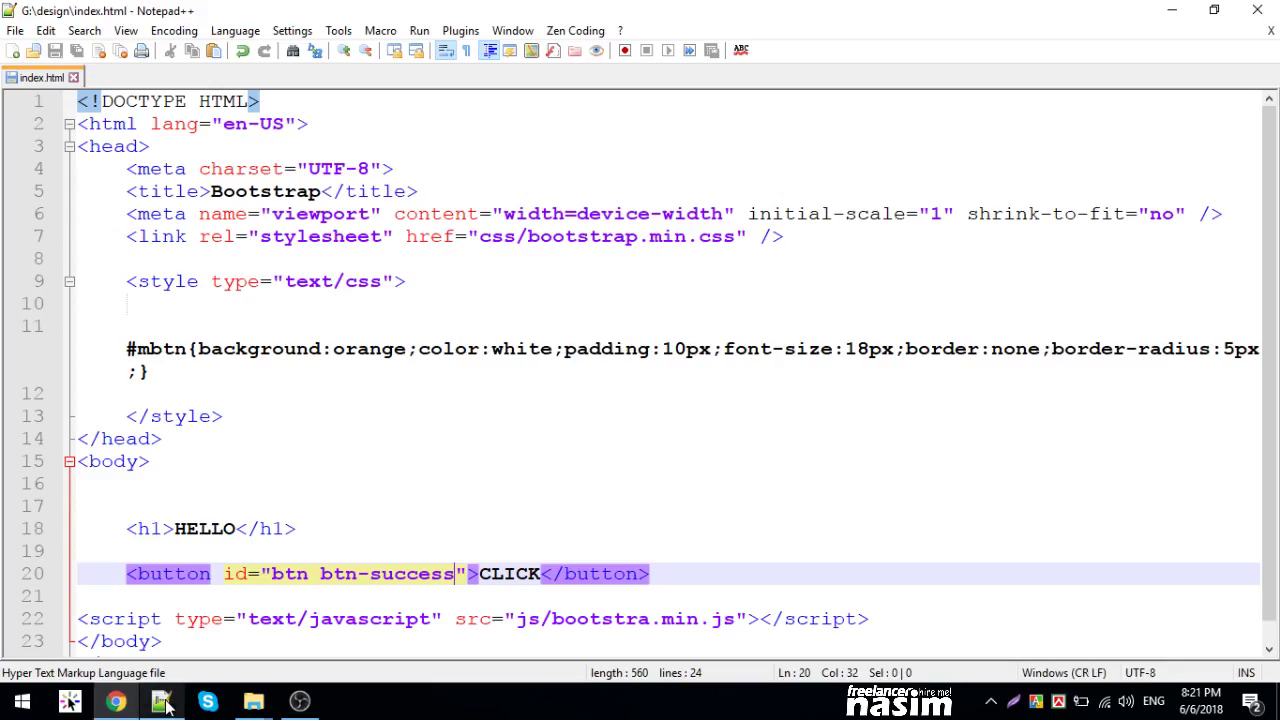
left_click(288, 573)
left_click_drag(300, 528, 93, 528)
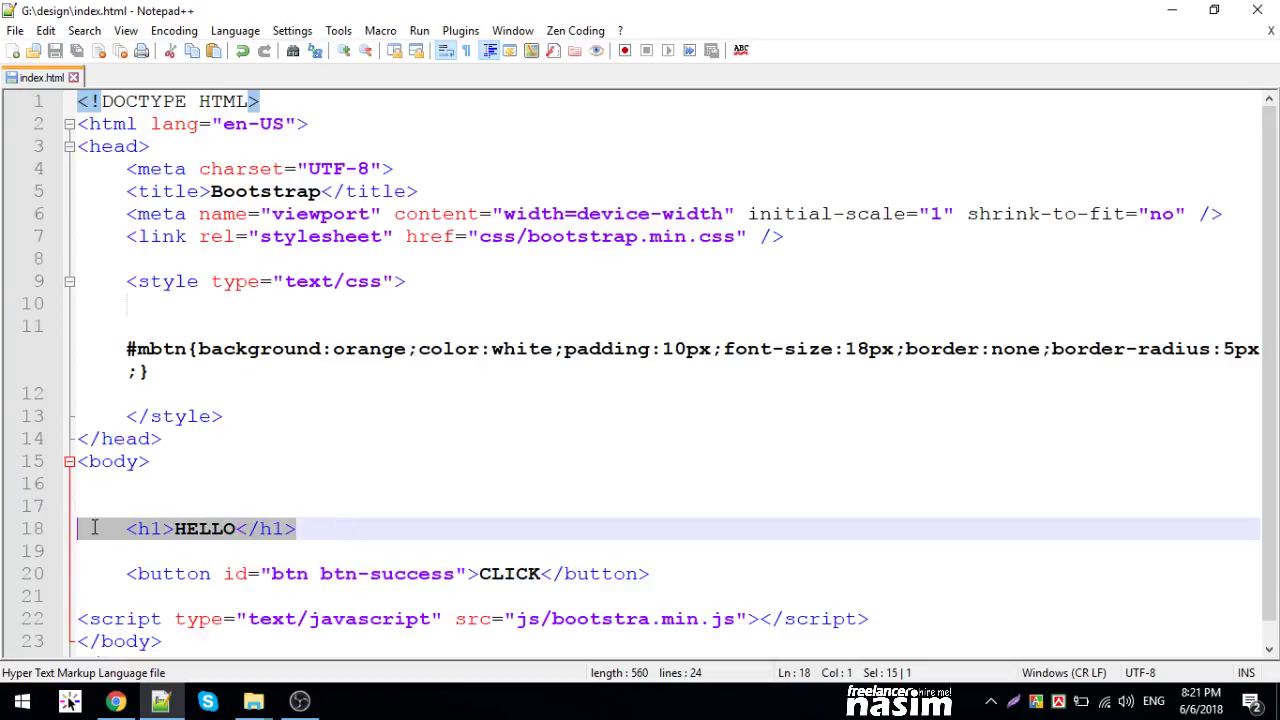
key("Delete")
key("ctrl+s")
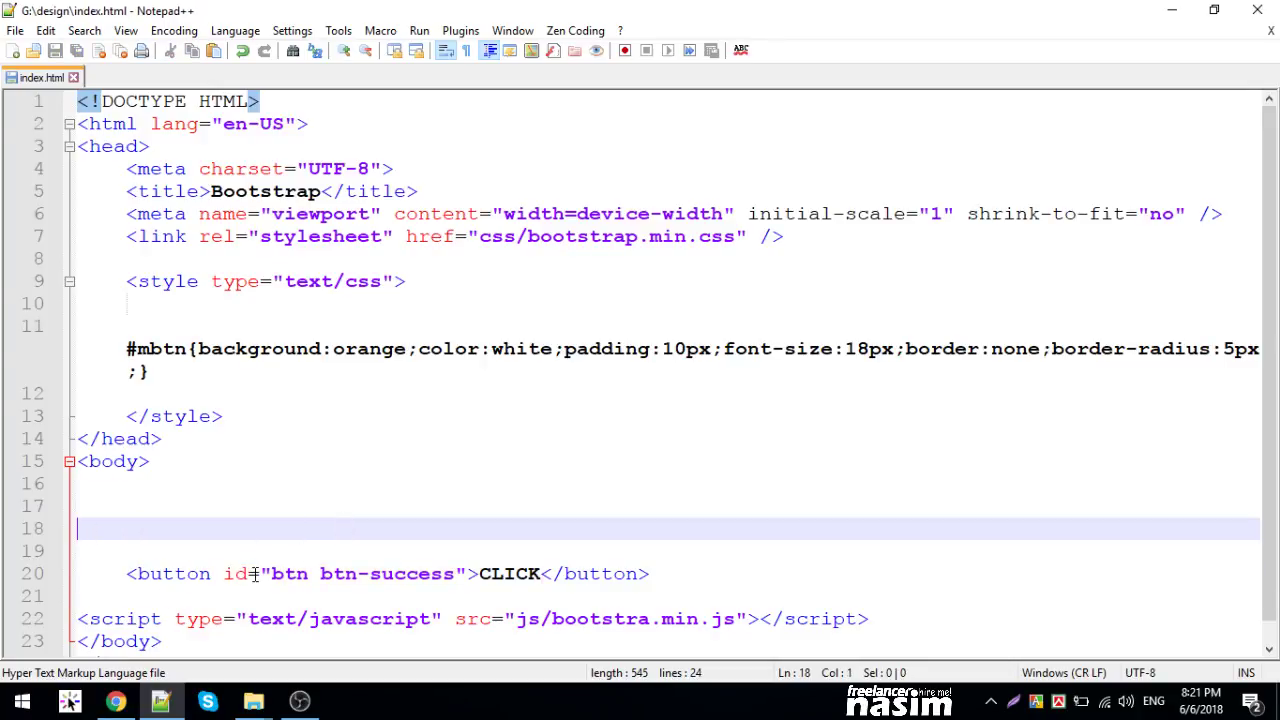
- Delete the remaining body lines, including the button
double_click(253, 575)
type("class")
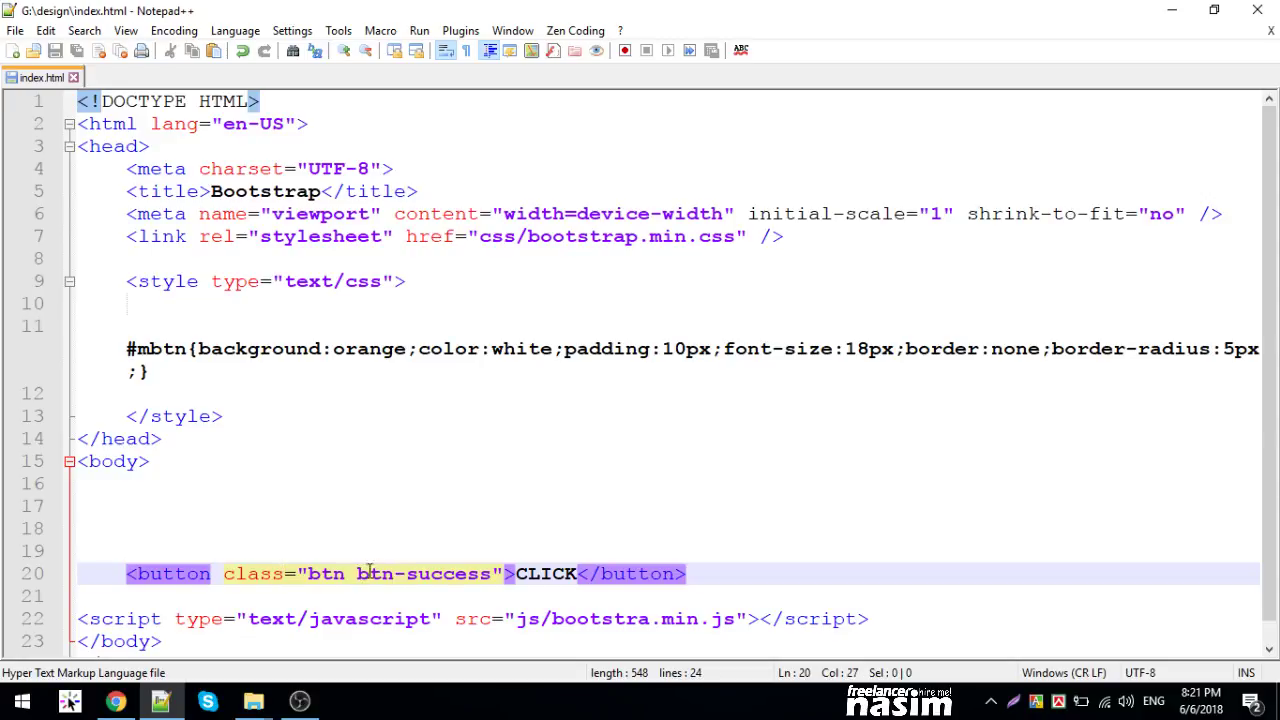
key("Up")
left_click_drag(690, 574, 190, 505)
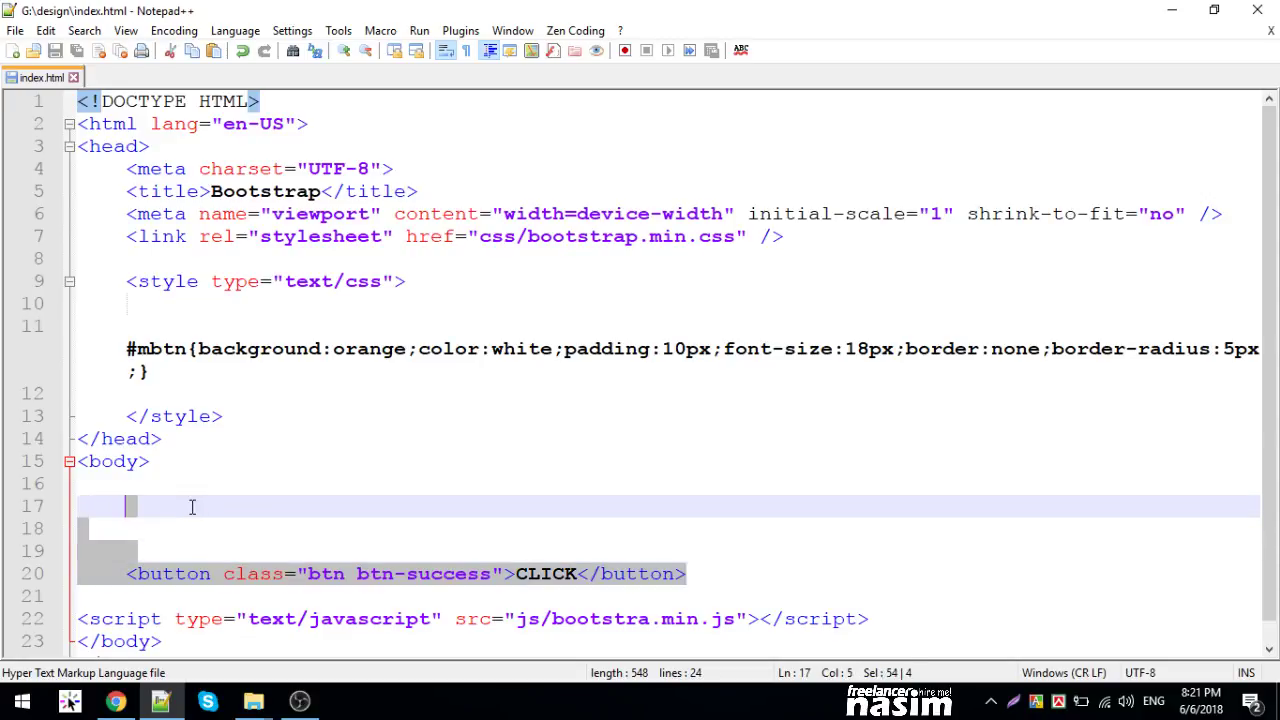
key("Delete")
type("div.")
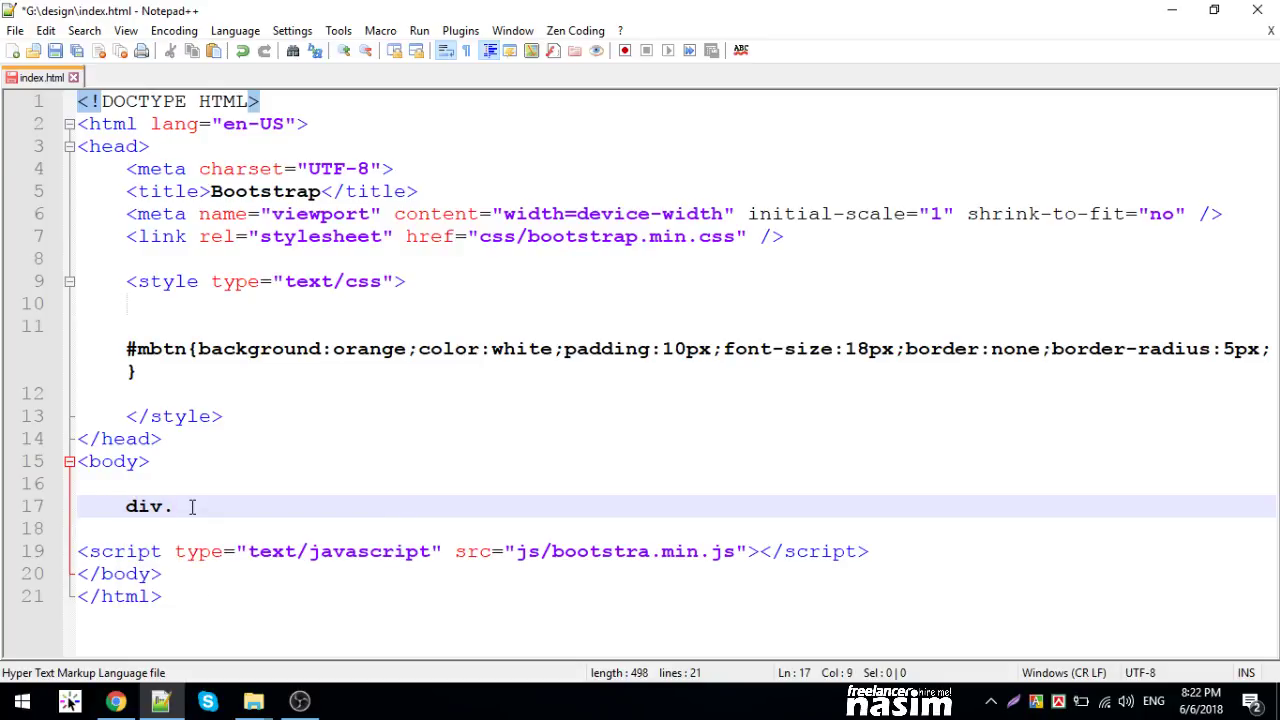
type("conta")
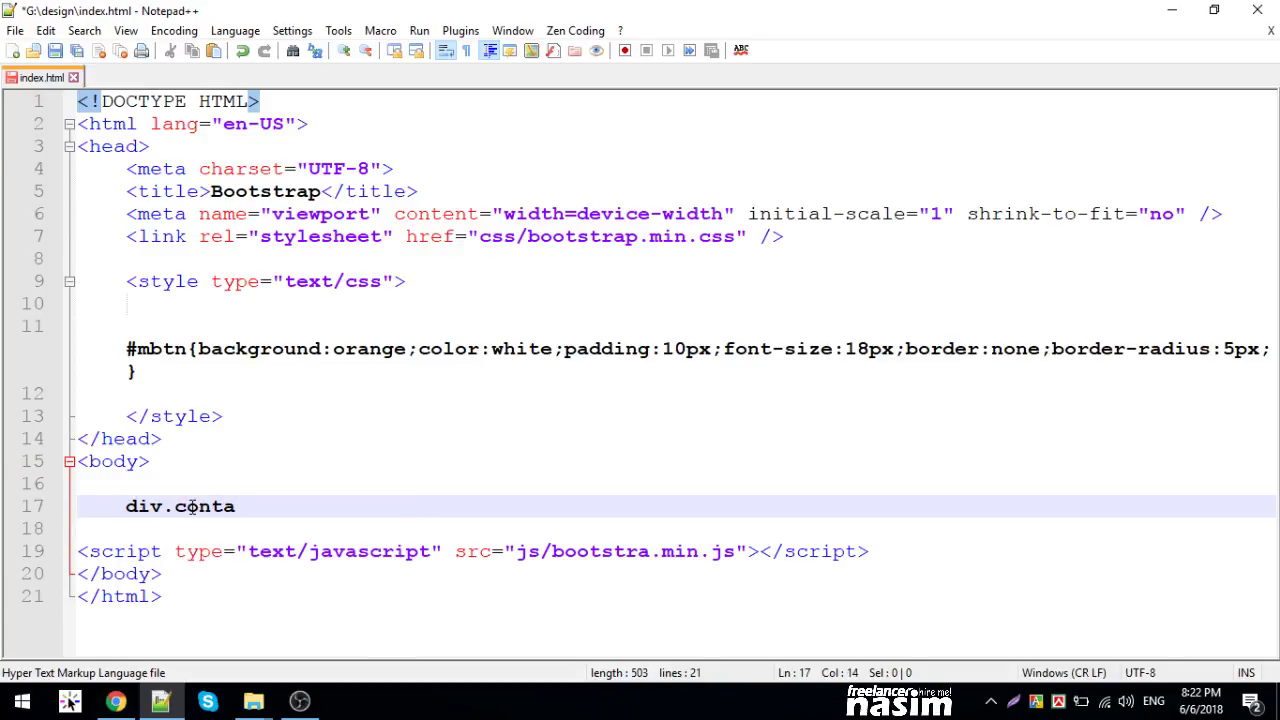
type("ne")
- Expand div.container with Zen Coding, add an h1 reading hello inside, and save
key("BackSpace")
type("iner")
key("ctrl+e")
key("Return")
key("Return")
key("Return")
key("Up")
key("Up")
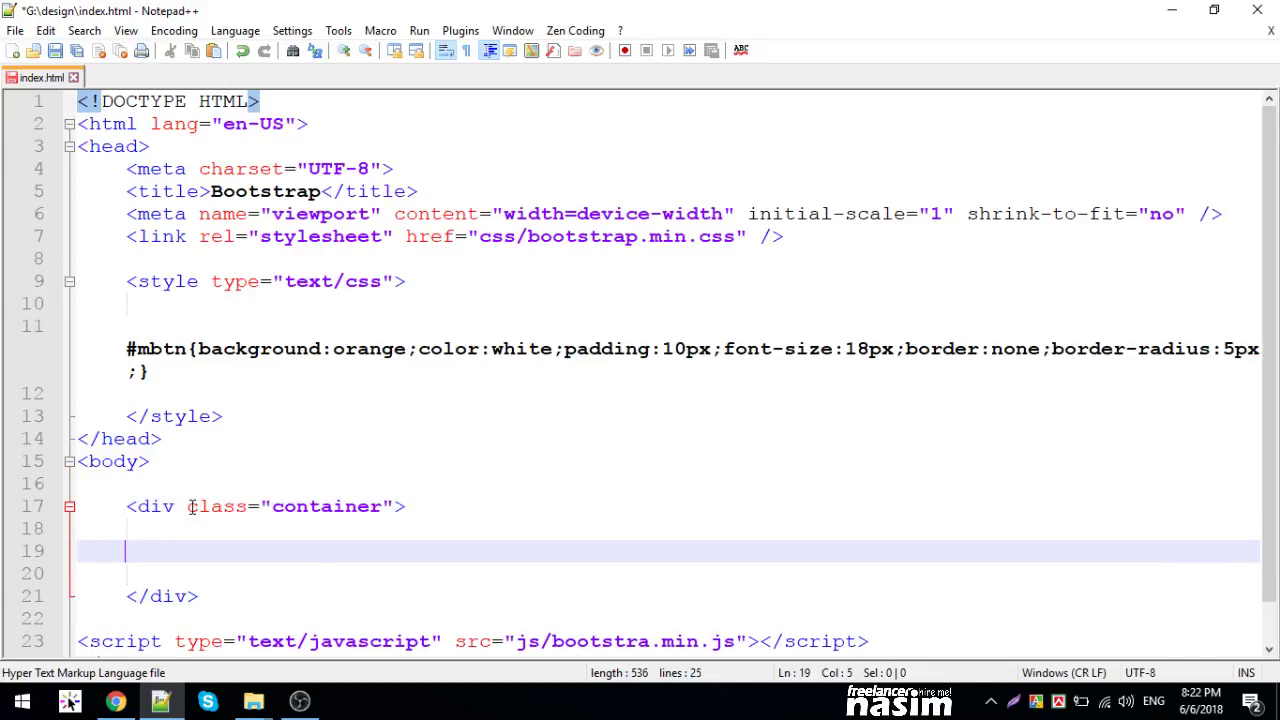
type("H")
key("BackSpace")
type("h1")
key("ctrl+e")
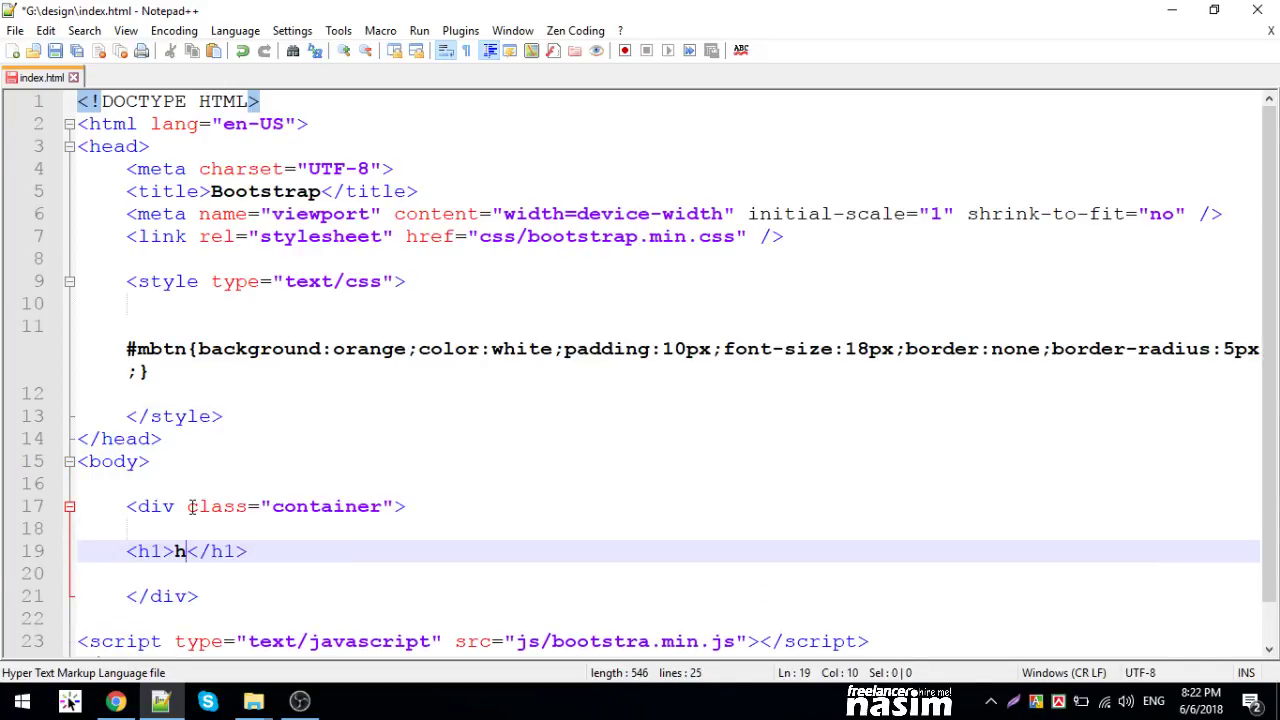
type("hello")
key("ctrl+s")
- Reload Chrome to show hello, inspect div.container in DevTools, then close DevTools
left_click(116, 700)
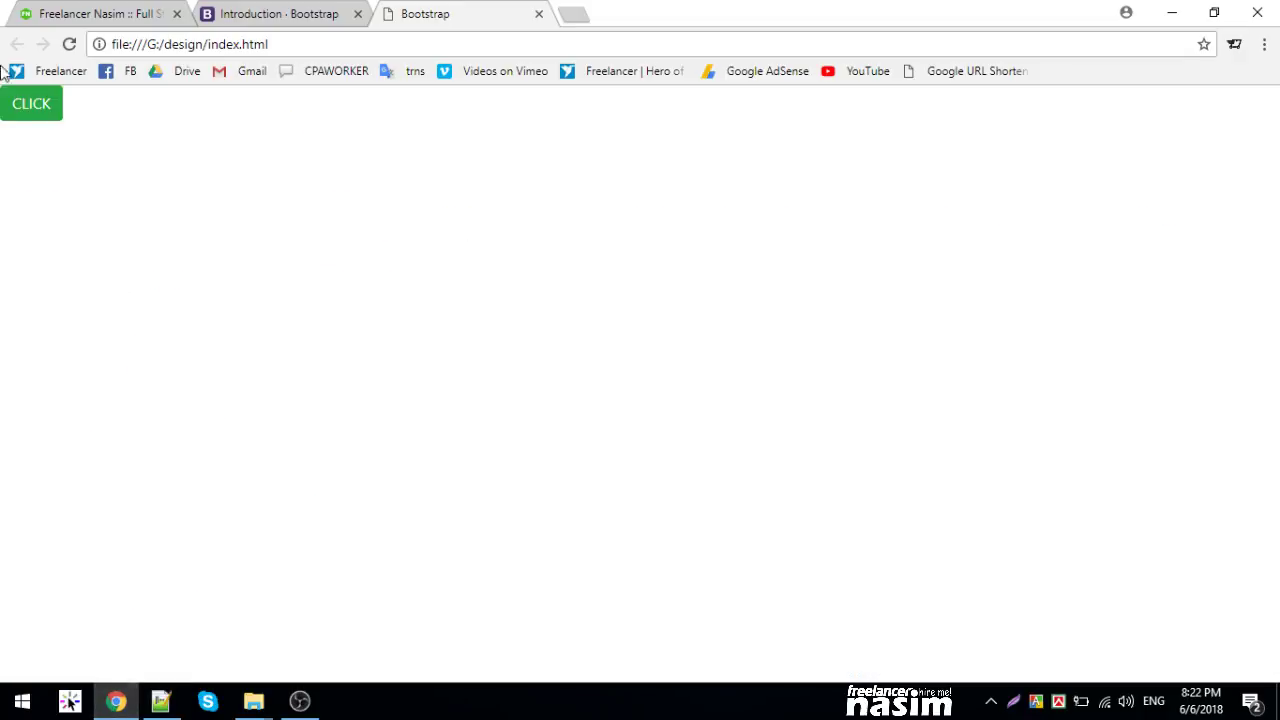
left_click(70, 44)
right_click(141, 122)
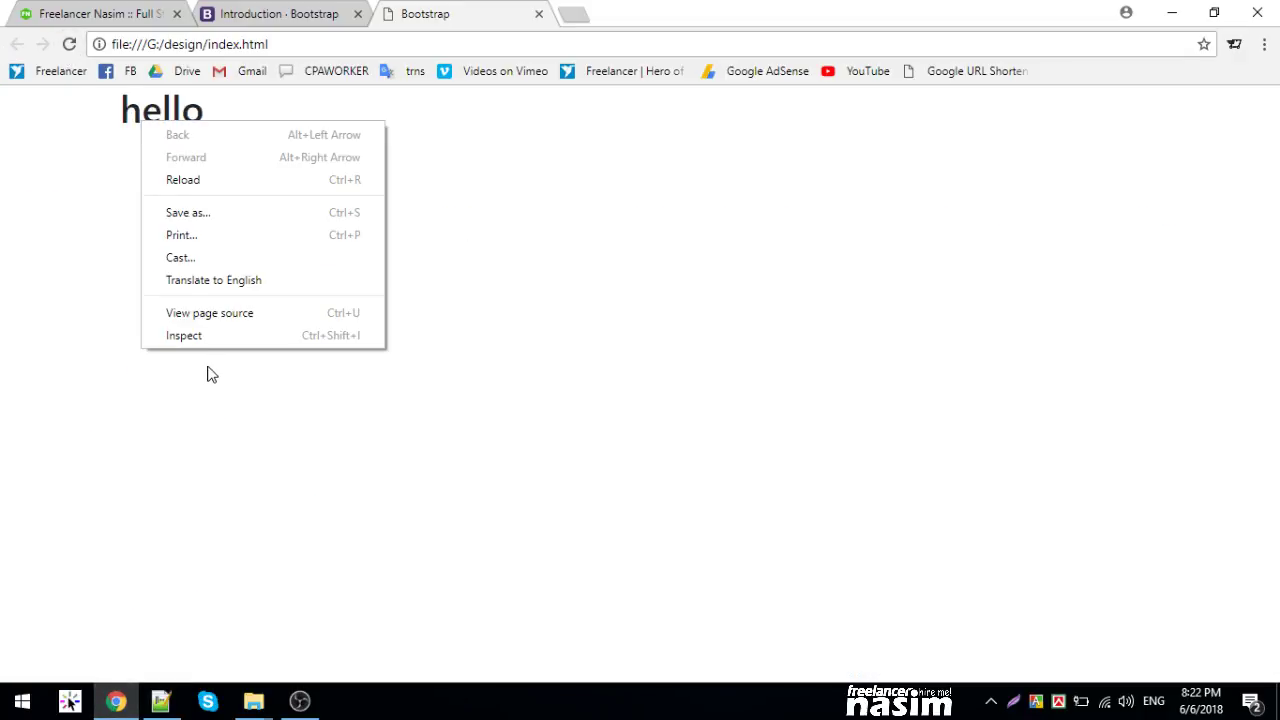
left_click(210, 337)
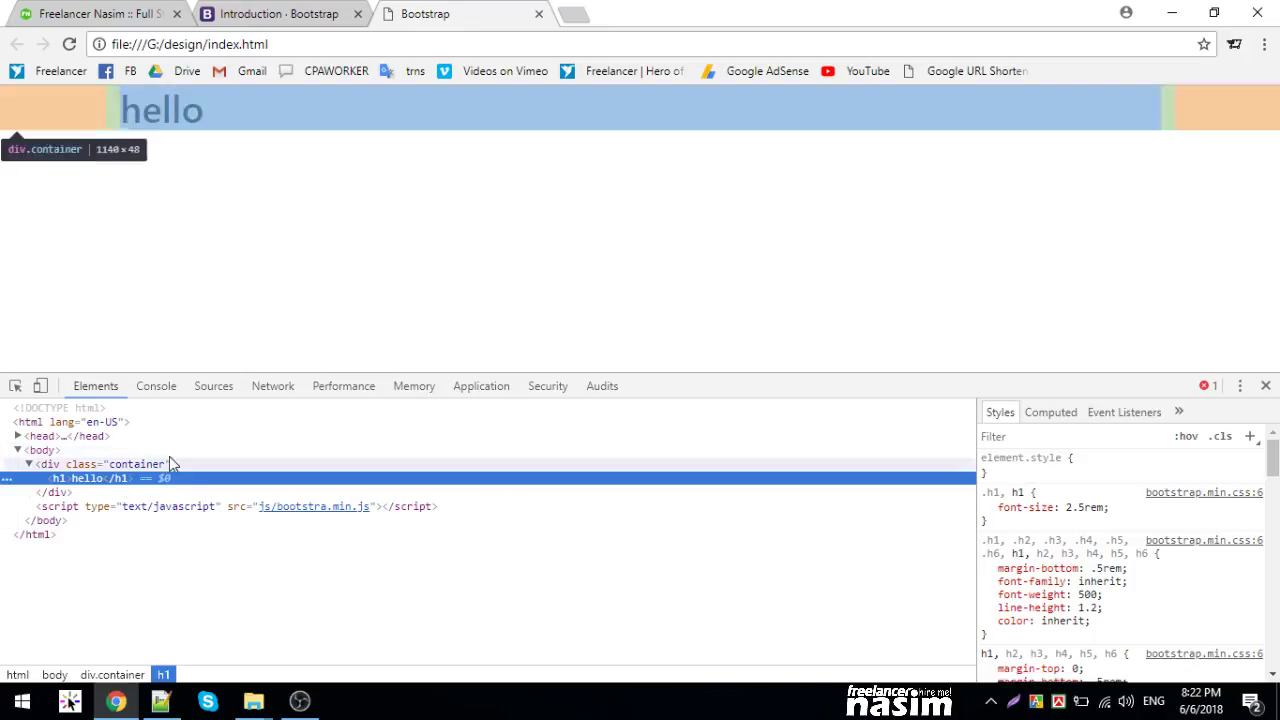
left_click(135, 464)
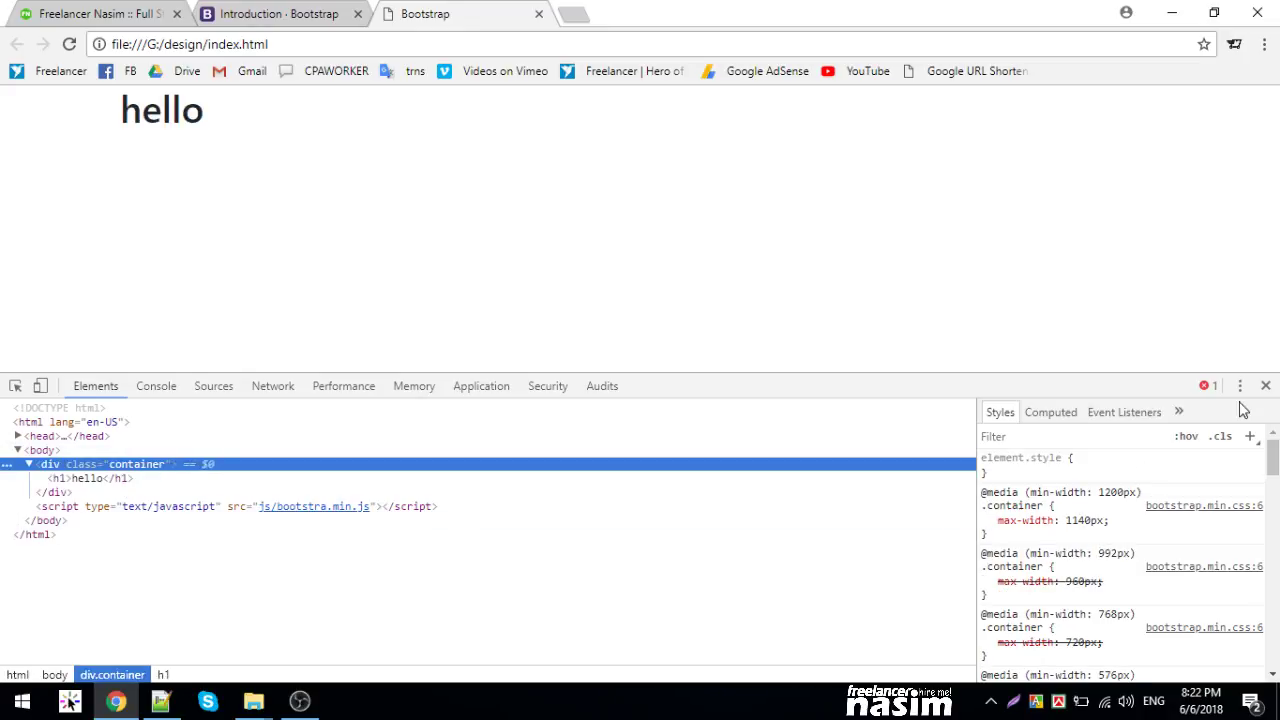
left_click(1265, 386)
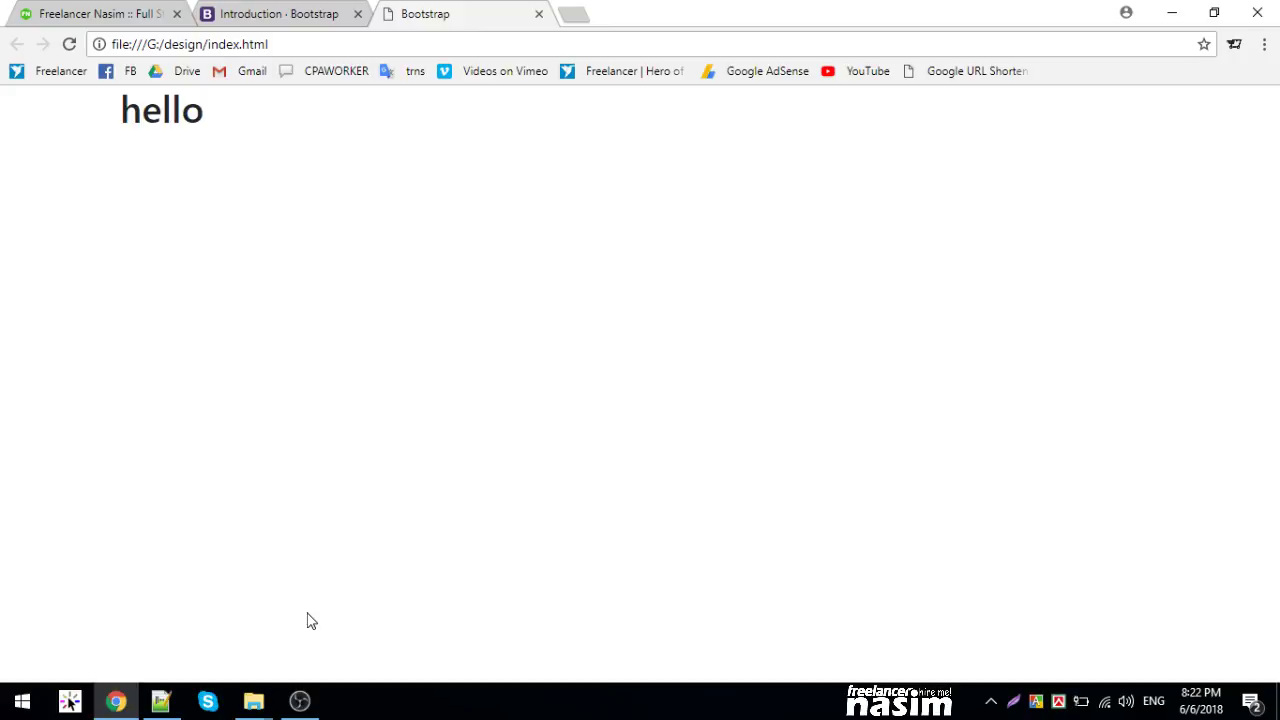
mouse_move(299, 701)
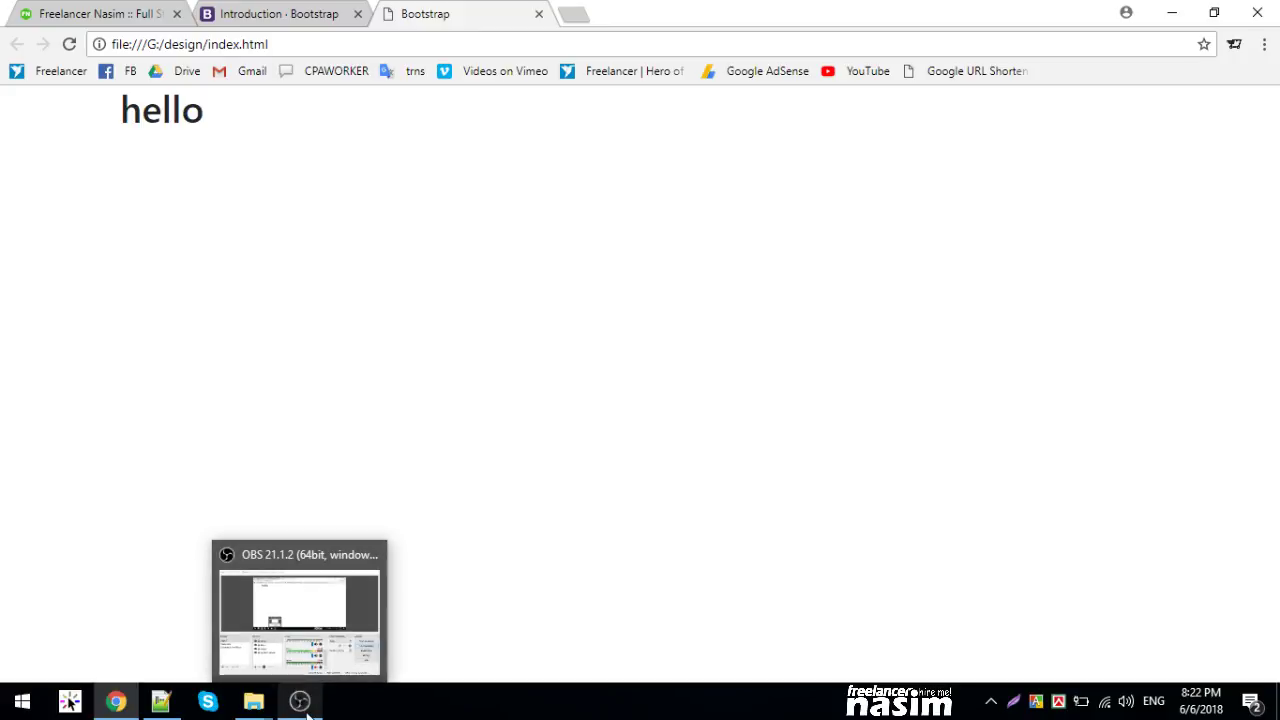
left_click(300, 620)
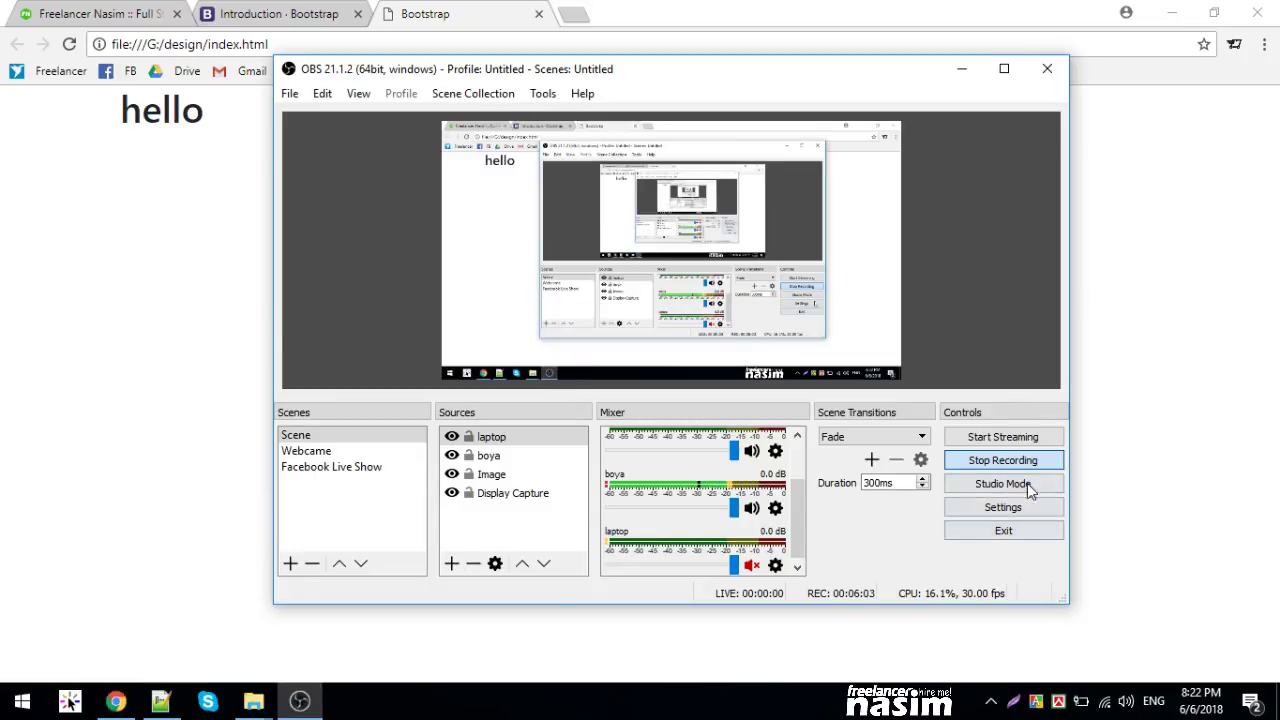